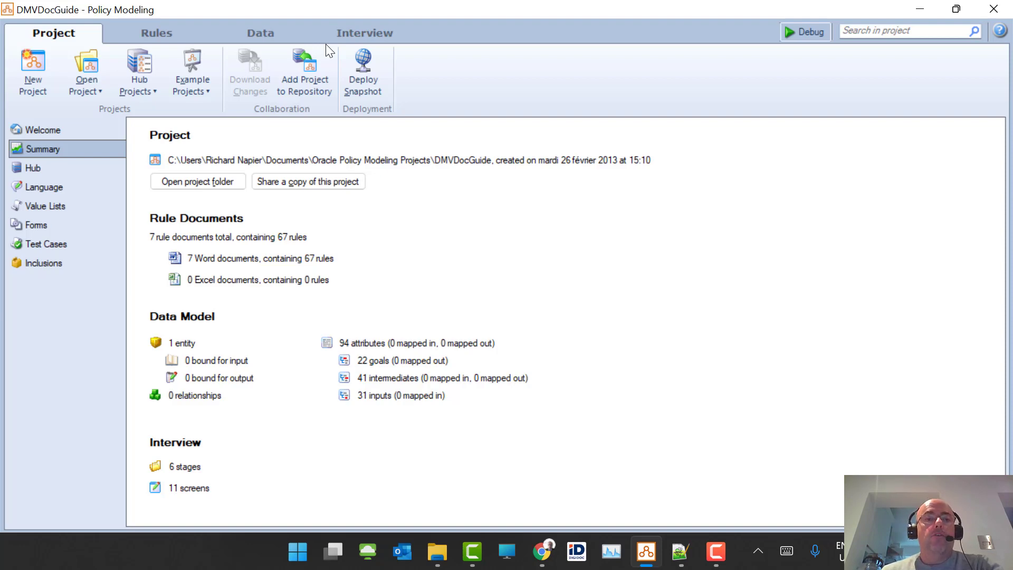
# - Switch the DMVDocGuide project from the summary to the Interview tab to design its screens
pyautogui.click(375, 33)
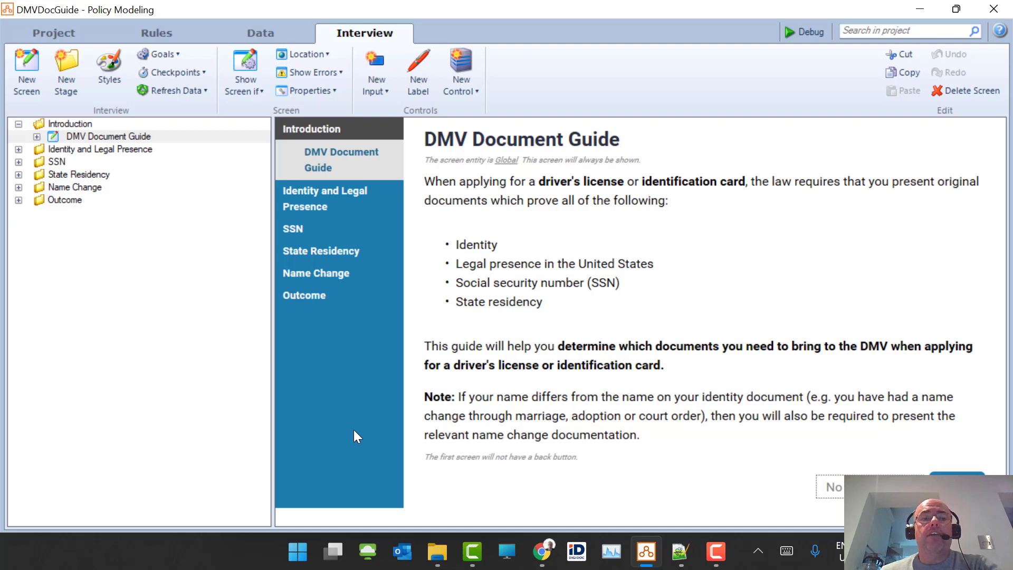
# - Open the Styles dialog for the DMVDocGuide interview
pyautogui.click(111, 74)
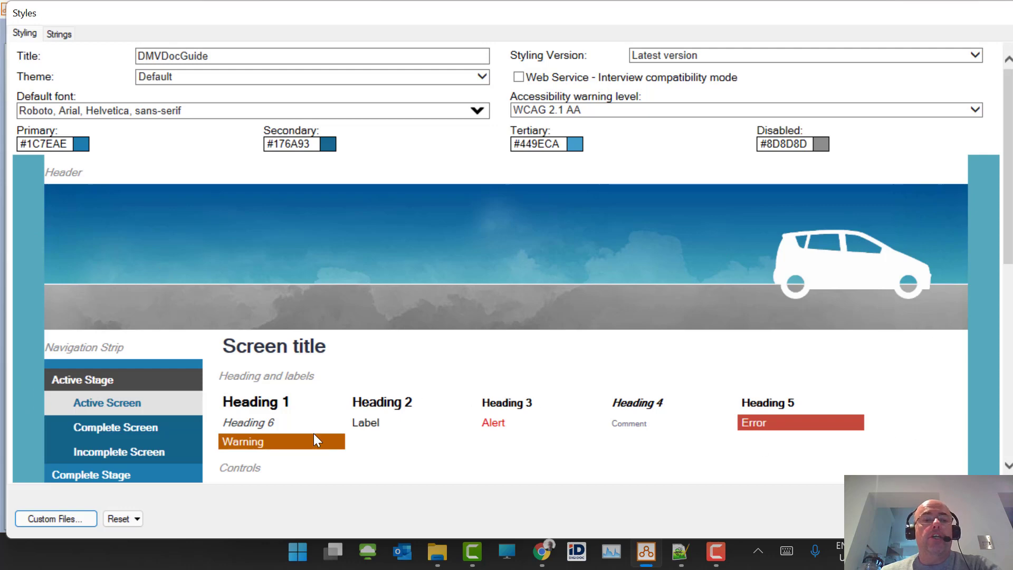
# - Set the navigation strip to show interview stages as a Top ribbon
pyautogui.click(97, 350)
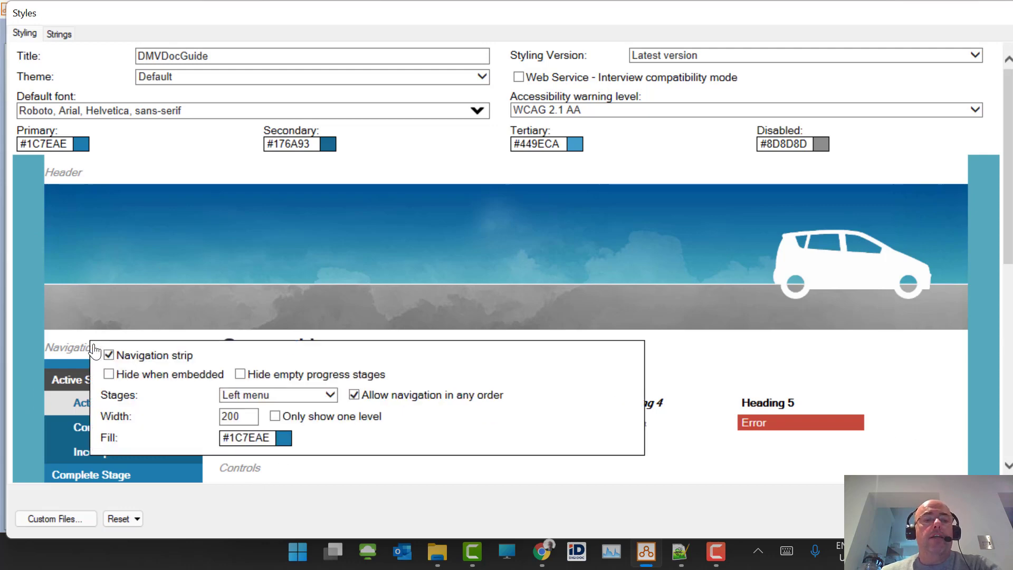
pyautogui.click(330, 395)
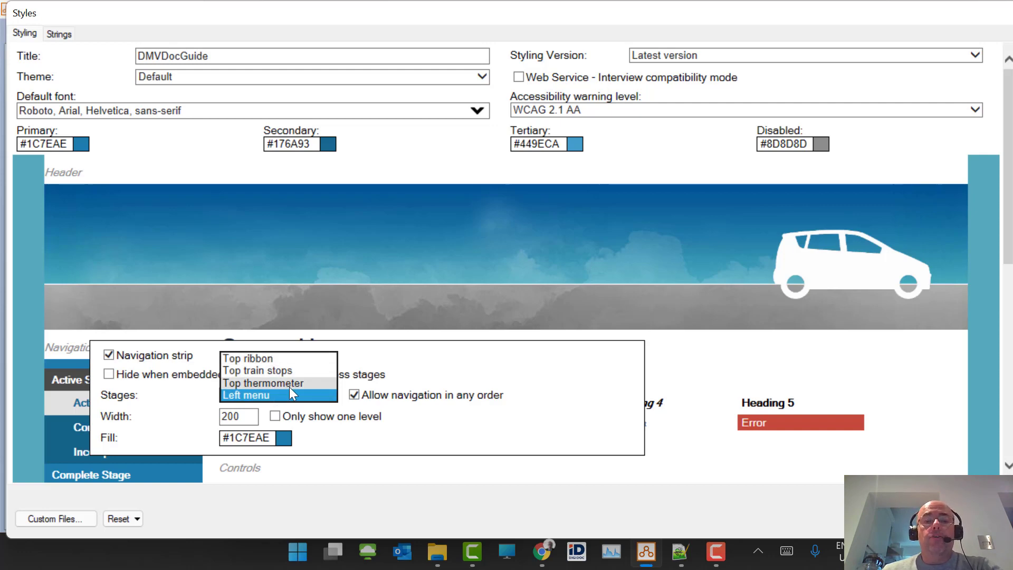
pyautogui.click(284, 360)
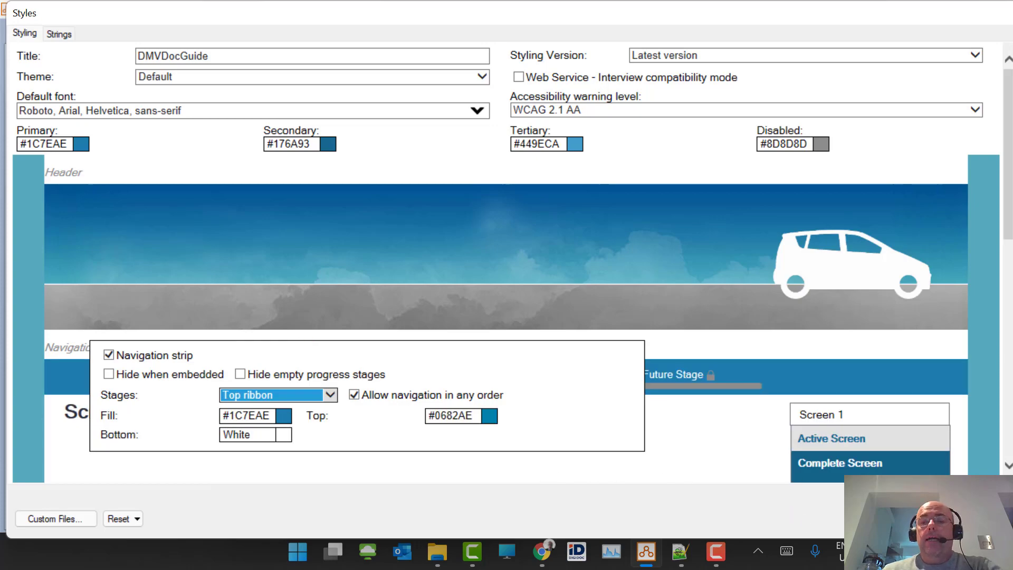
pyautogui.click(920, 518)
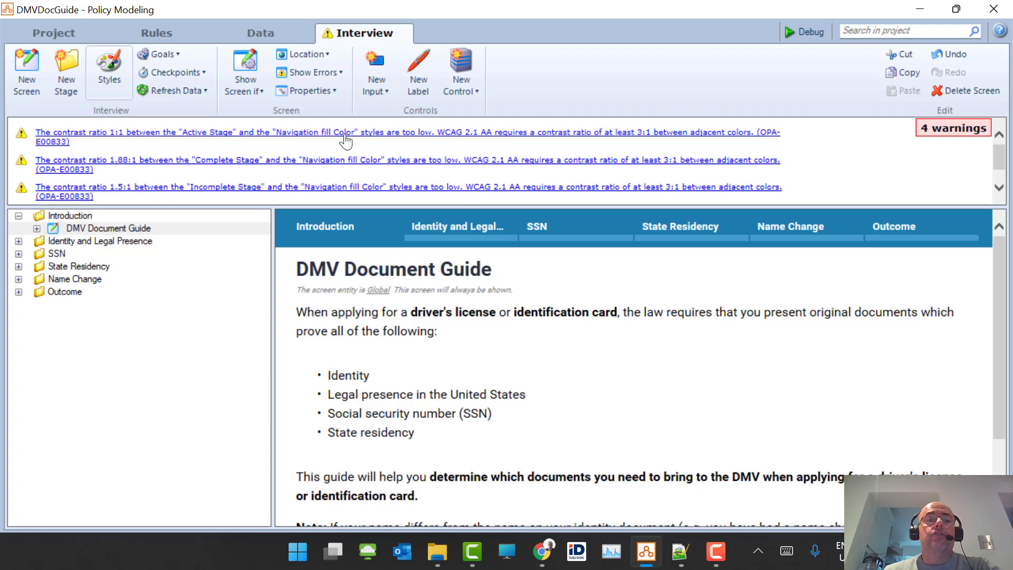
# - Change the accessibility warning level from WCAG 2.1 AA to None
pyautogui.click(120, 71)
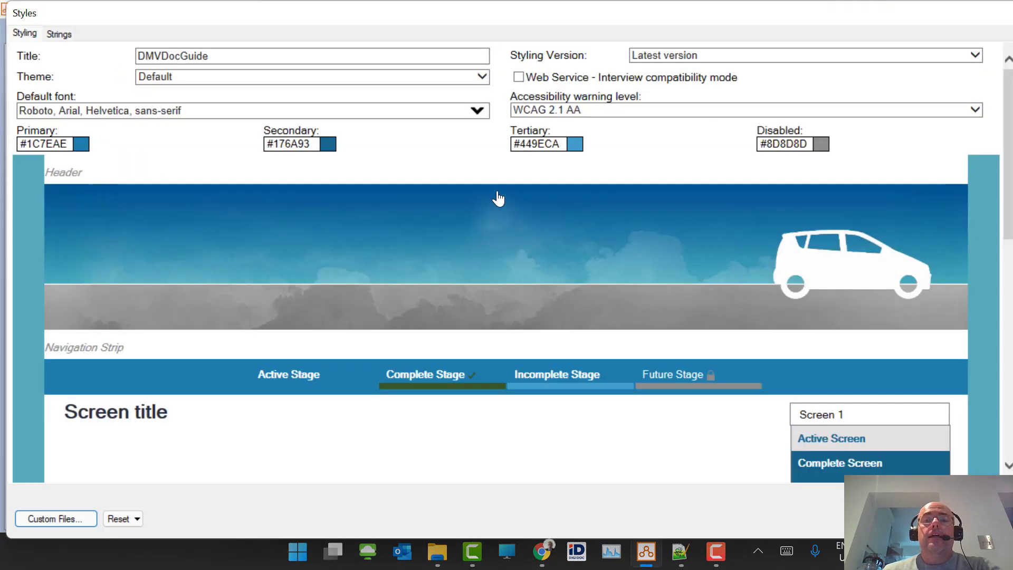
pyautogui.click(638, 112)
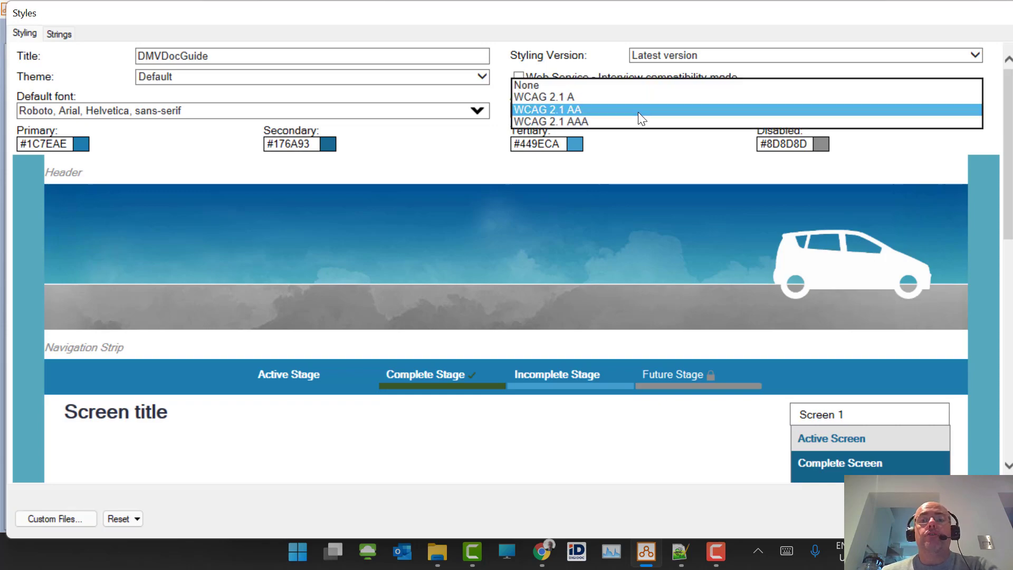
pyautogui.click(622, 84)
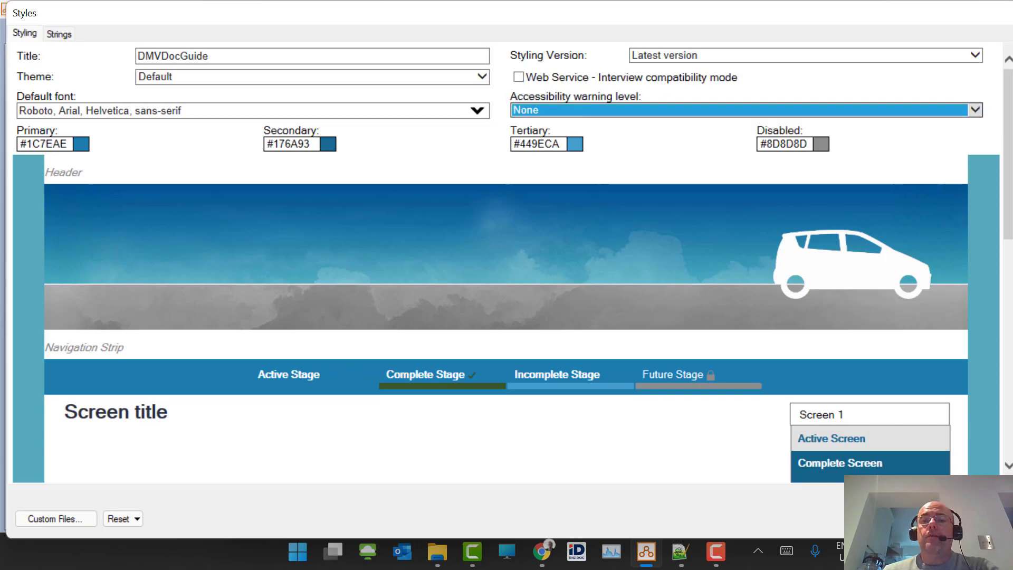
pyautogui.click(913, 519)
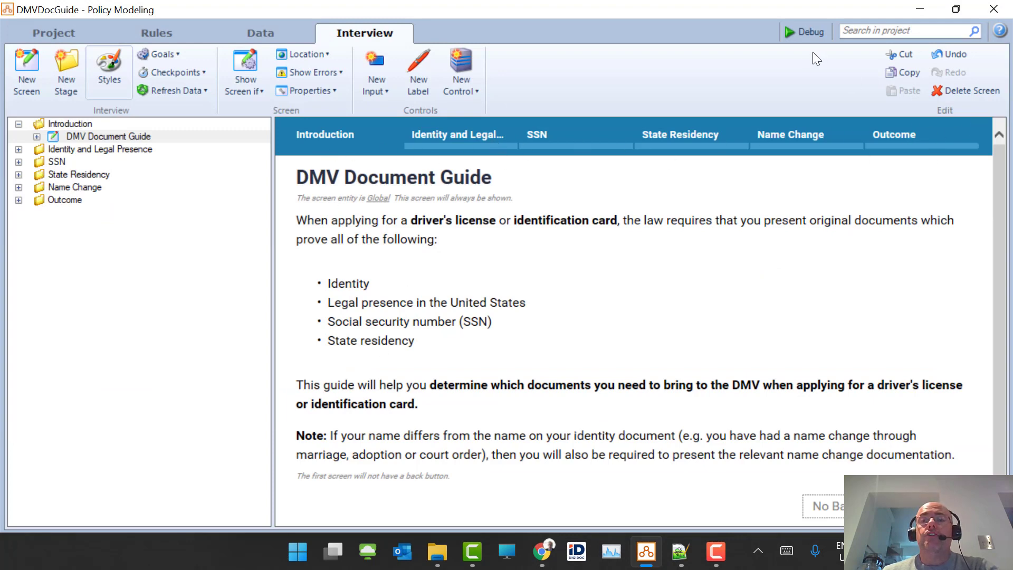
pyautogui.click(792, 34)
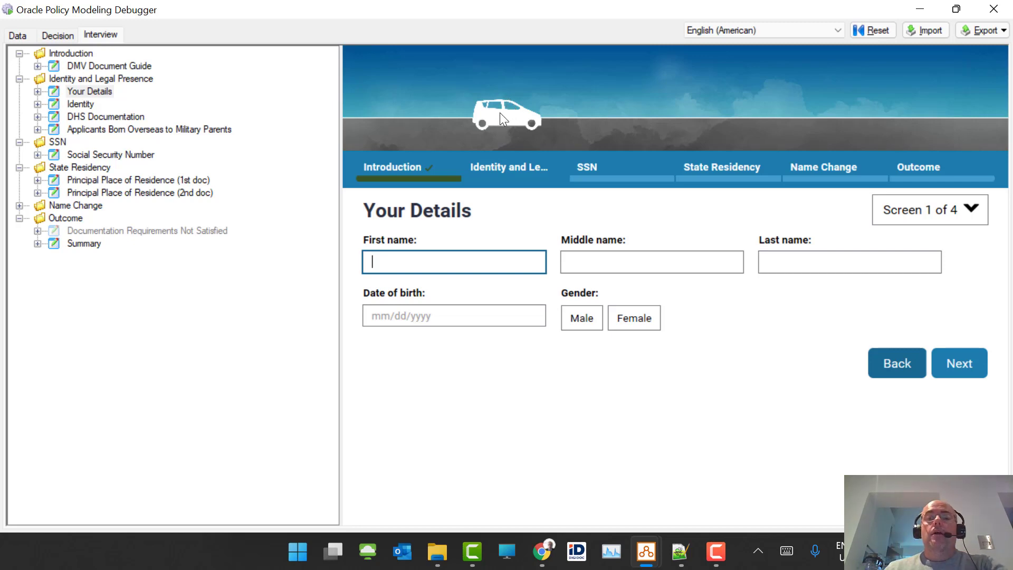
pyautogui.click(994, 10)
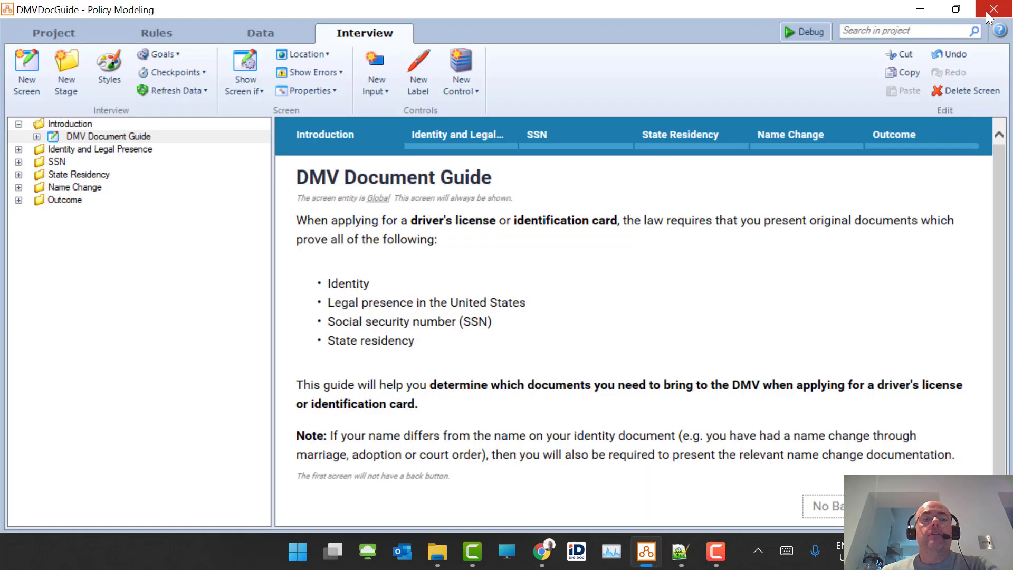
# - Open Edit Attribute for the Date of birth input on the Your Details screen
pyautogui.click(18, 149)
pyautogui.click(83, 162)
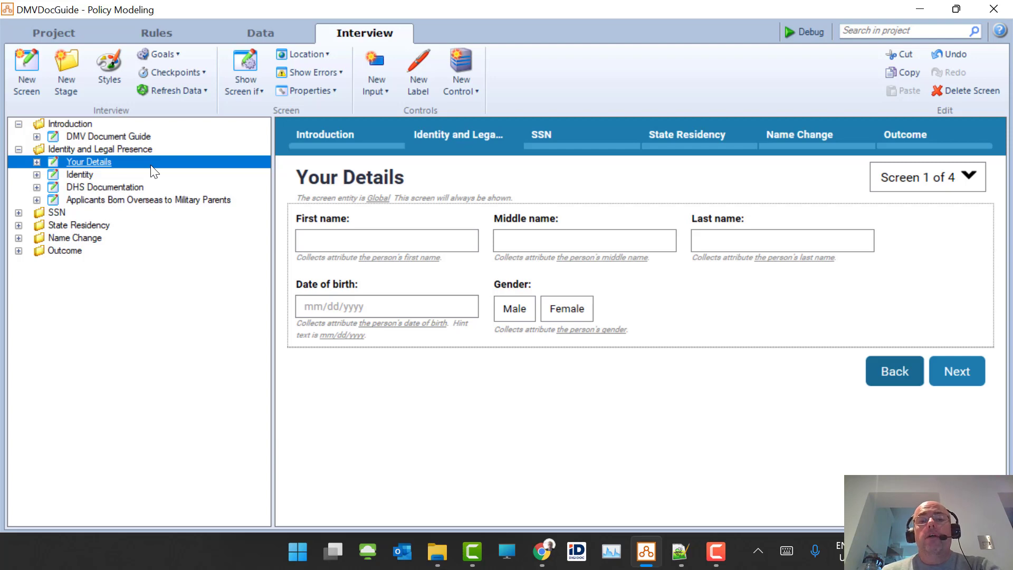
pyautogui.click(408, 309)
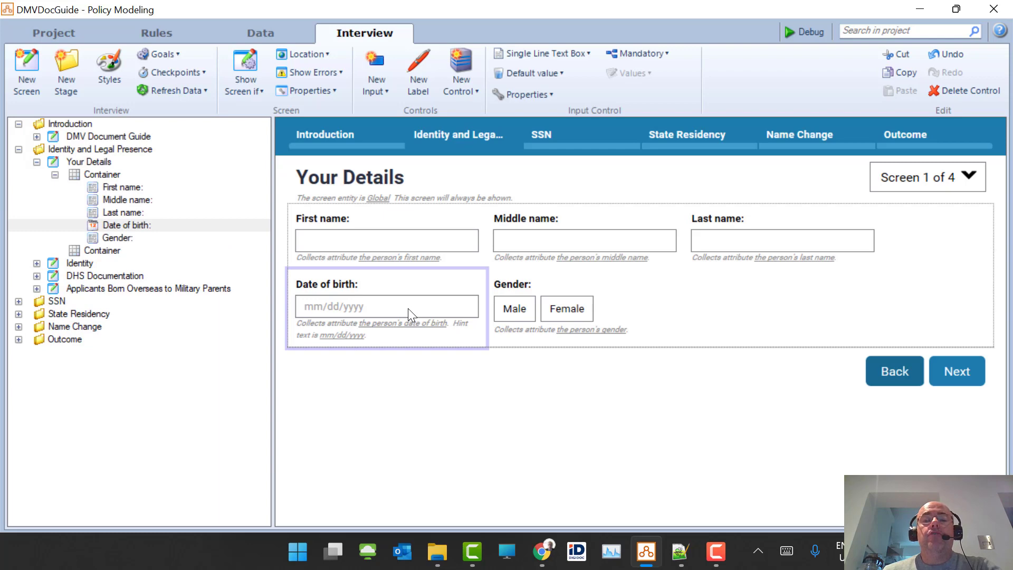
pyautogui.moveTo(408, 309)
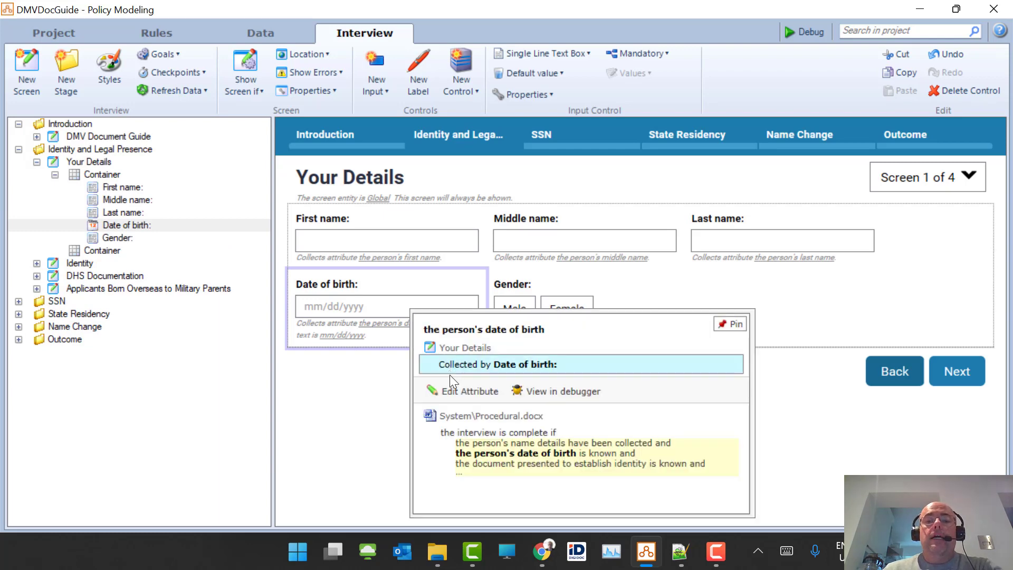
pyautogui.click(451, 391)
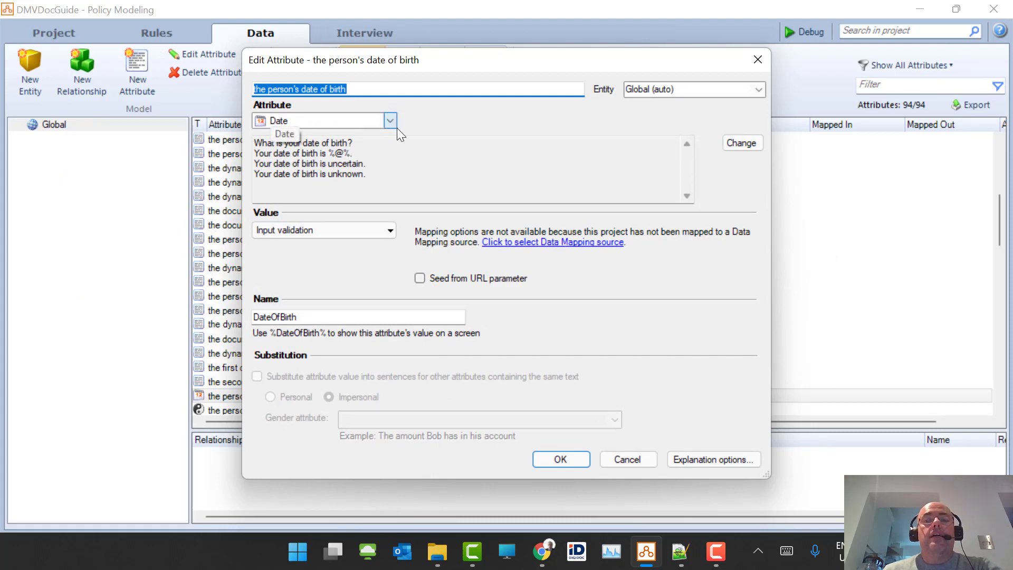
# - Restrict the date of birth to a minimum of 1890-01-01 and maximum of 2022-03-01
pyautogui.click(395, 229)
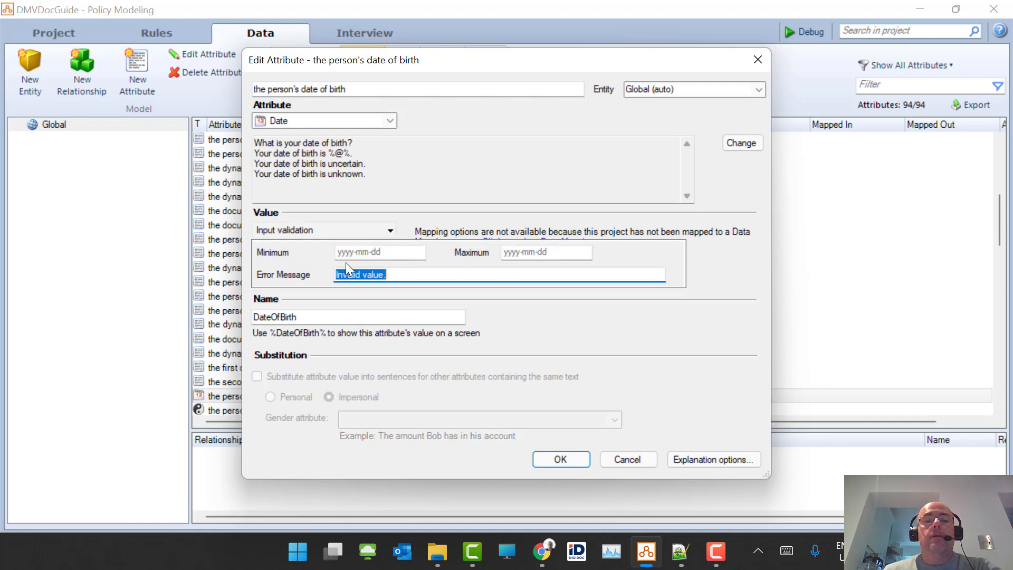
pyautogui.click(404, 254)
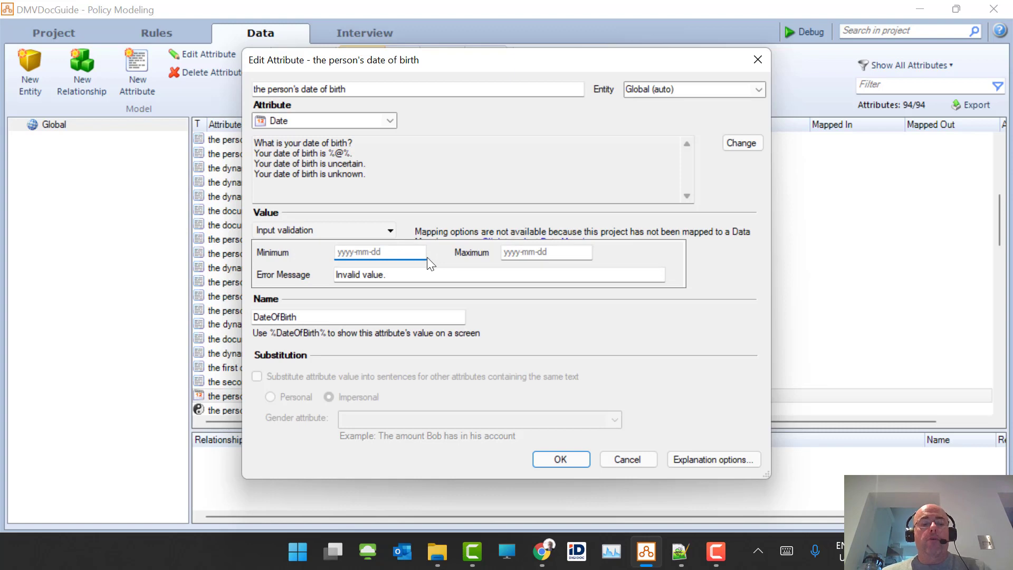
pyautogui.write('1890')
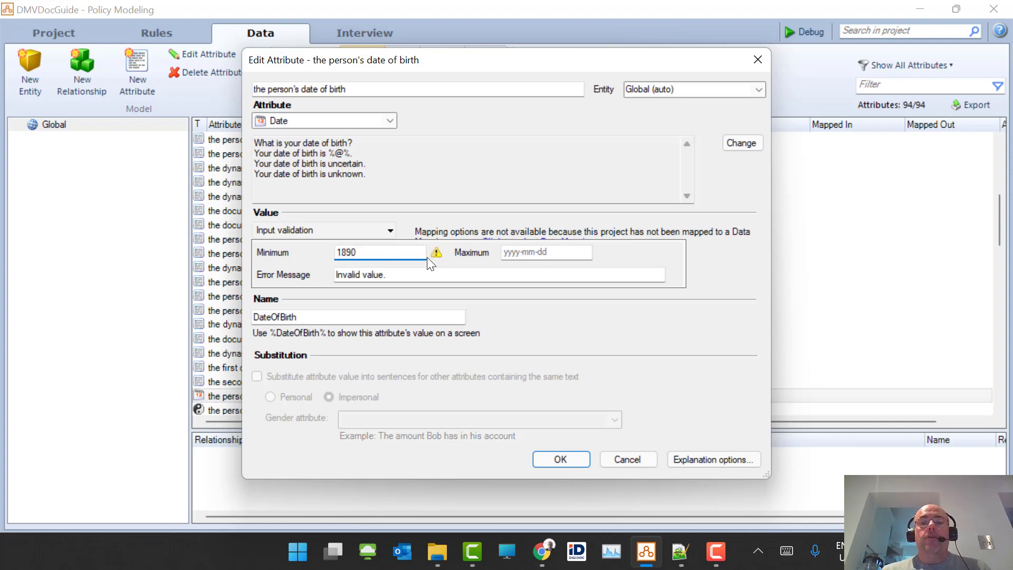
pyautogui.write('-0')
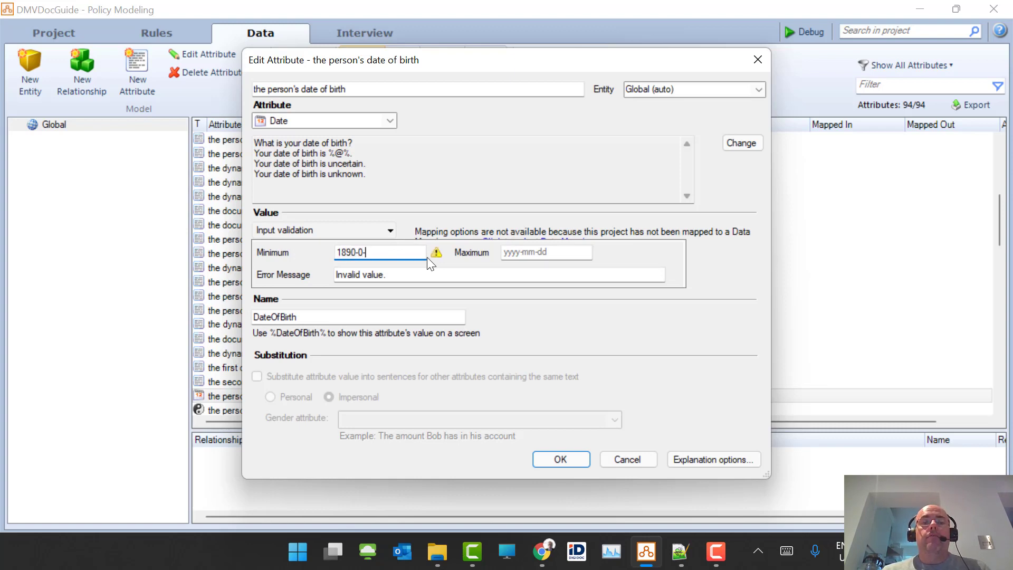
pyautogui.write('1-01')
pyautogui.press('Tab')
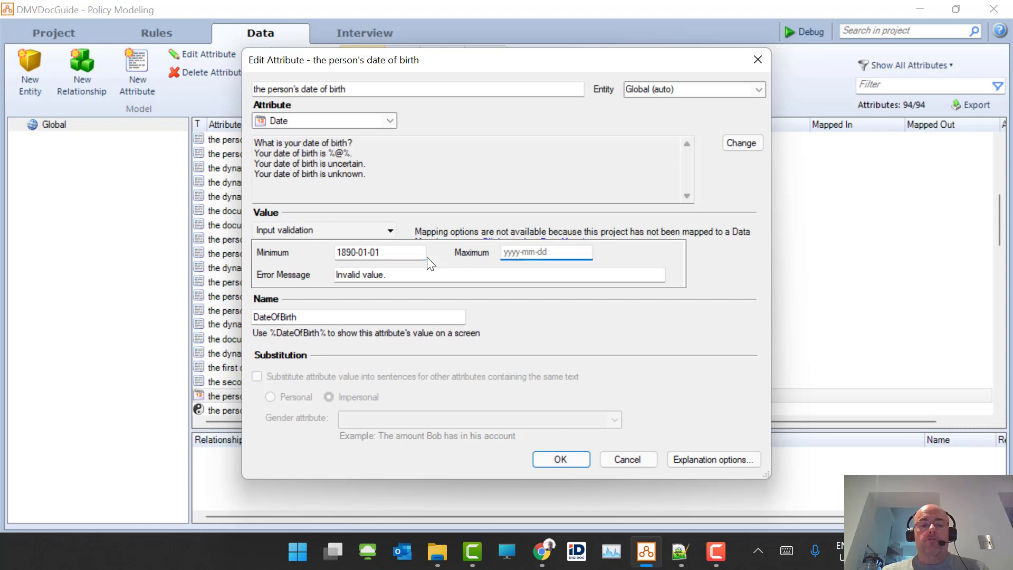
pyautogui.write('2')
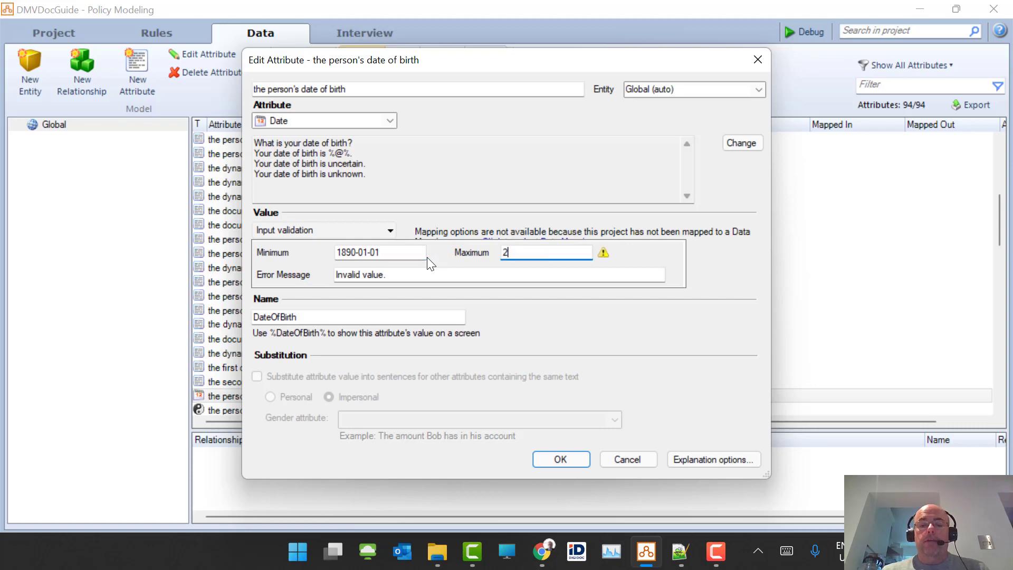
pyautogui.write('022')
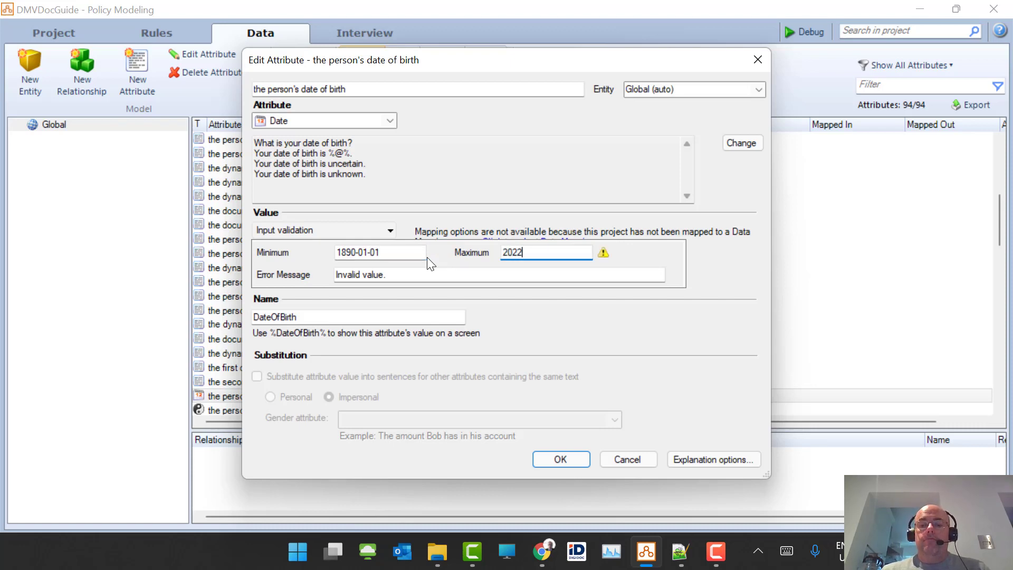
pyautogui.write('-03')
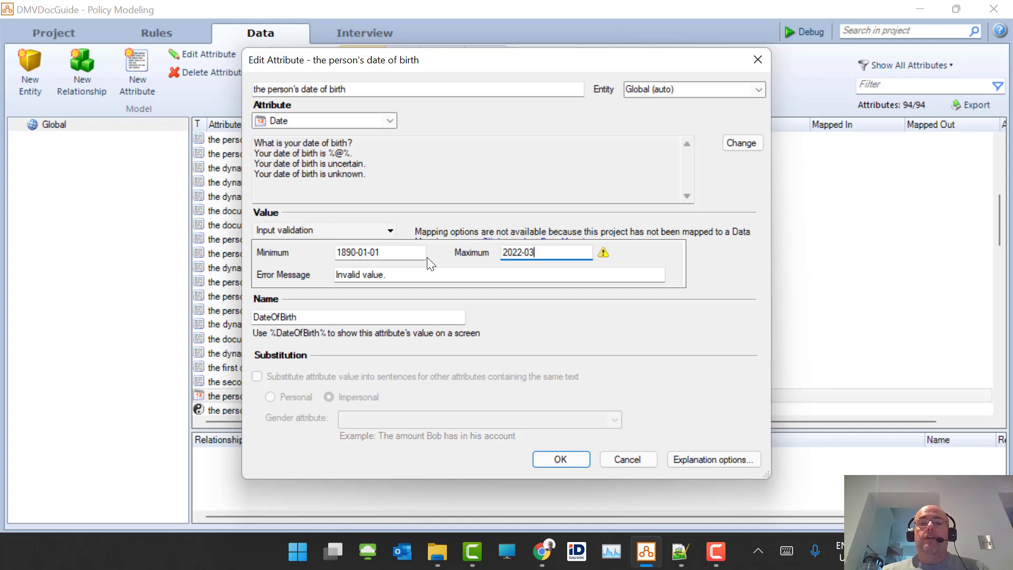
pyautogui.write('-01')
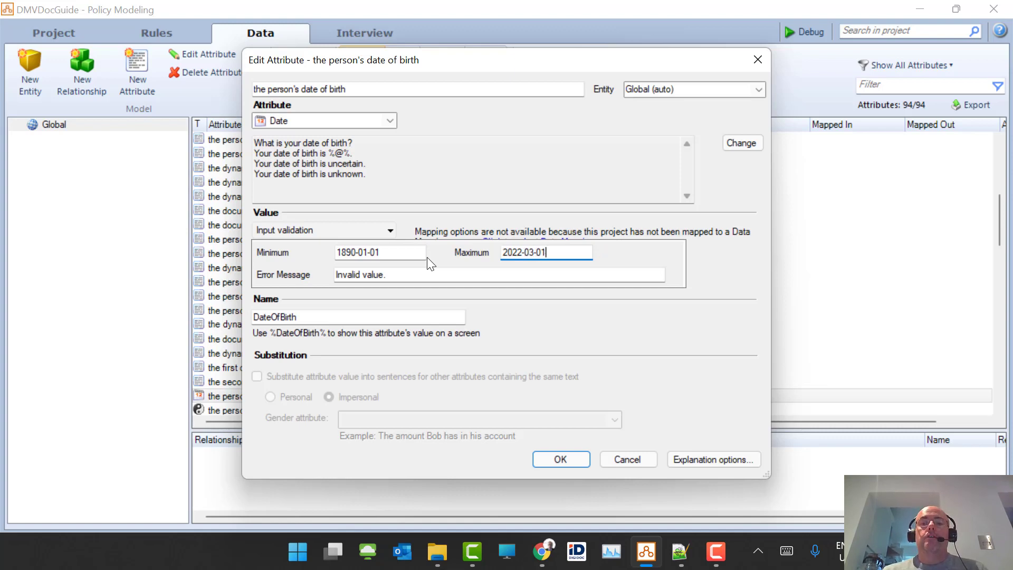
# - Set the validation error message to 'Please enter a valid birth date.' and save
pyautogui.click(424, 290)
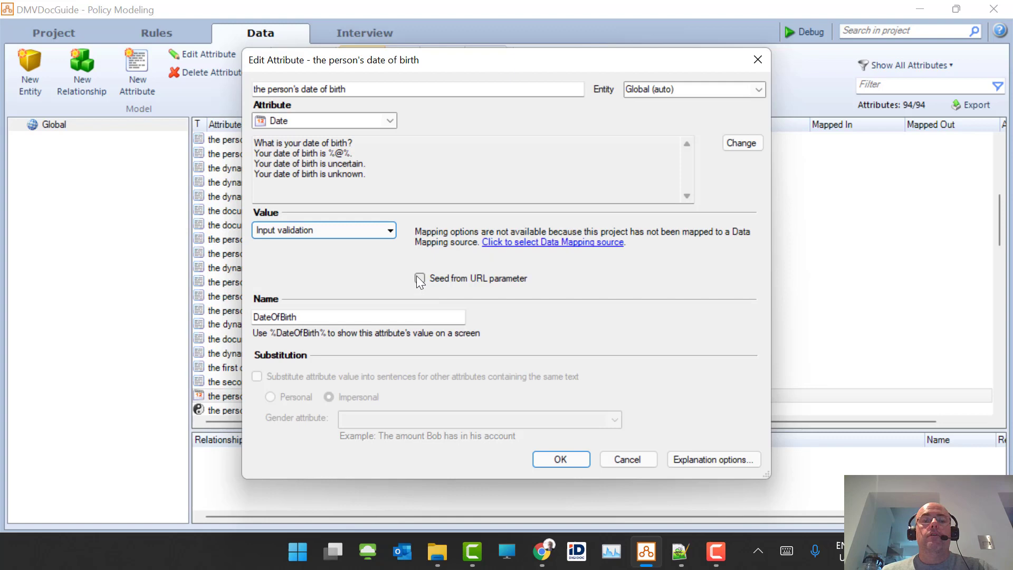
pyautogui.click(351, 225)
pyautogui.moveTo(408, 279); pyautogui.dragTo(350, 278)
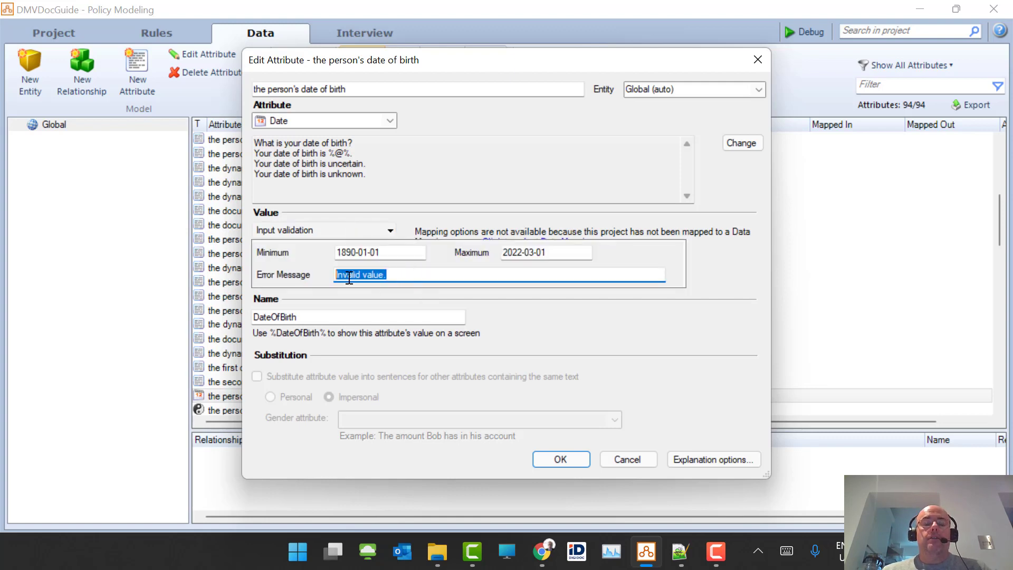
pyautogui.write('Please')
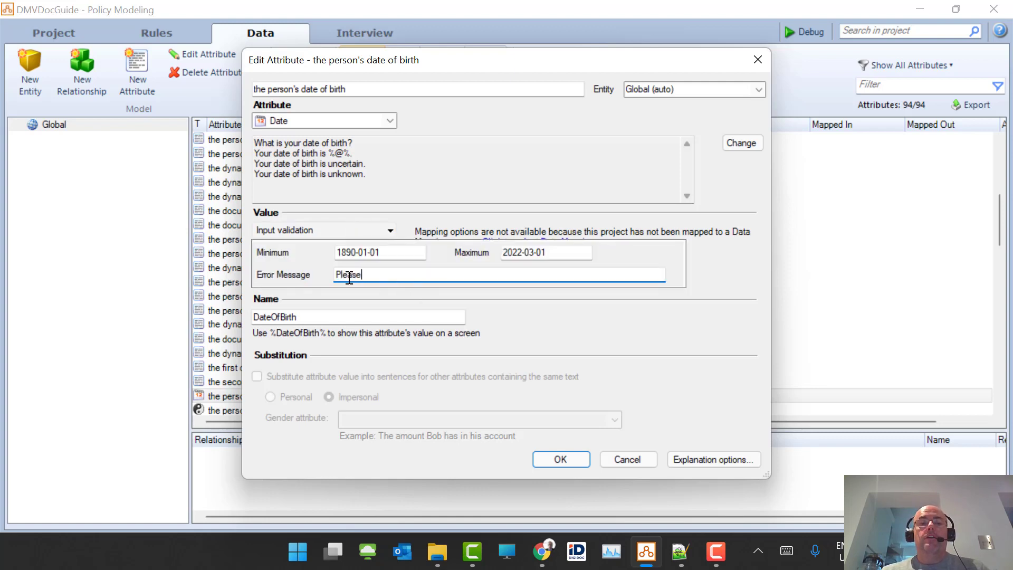
pyautogui.write(' enter a valid bir')
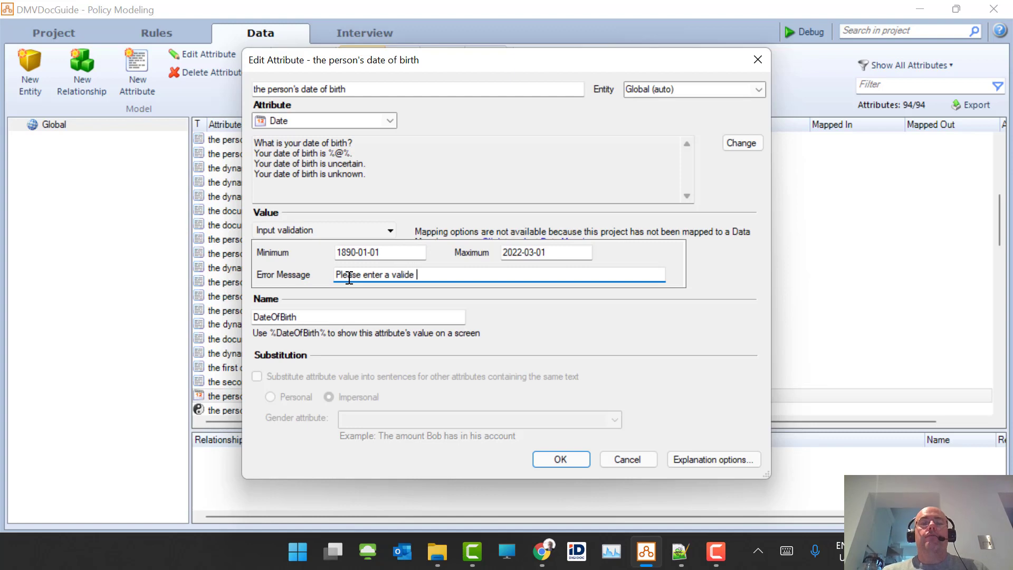
pyautogui.write('th date.')
pyautogui.click(543, 462)
# - Change the project region to United Kingdom (English) and confirm the warning
pyautogui.click(372, 35)
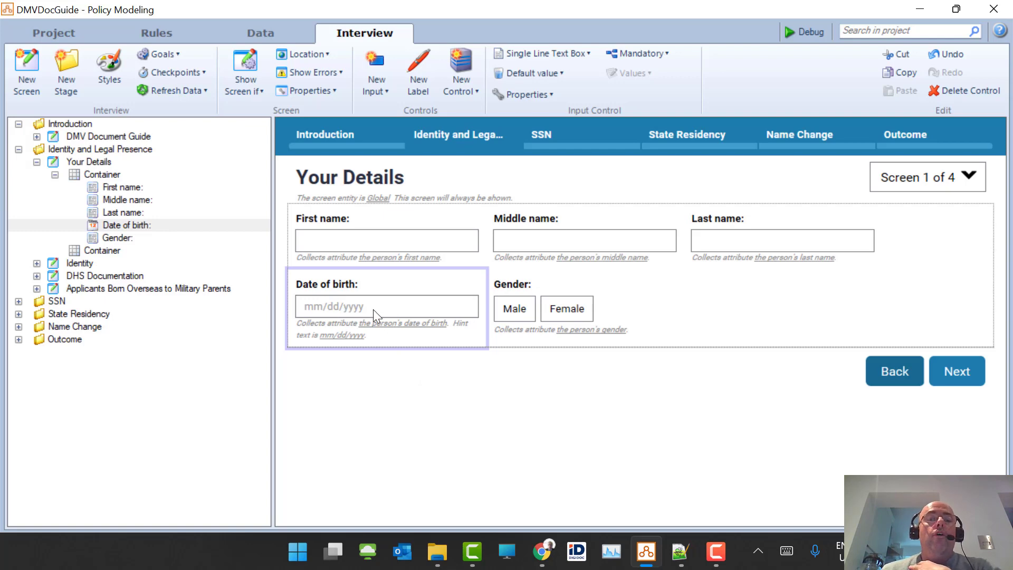
pyautogui.click(41, 37)
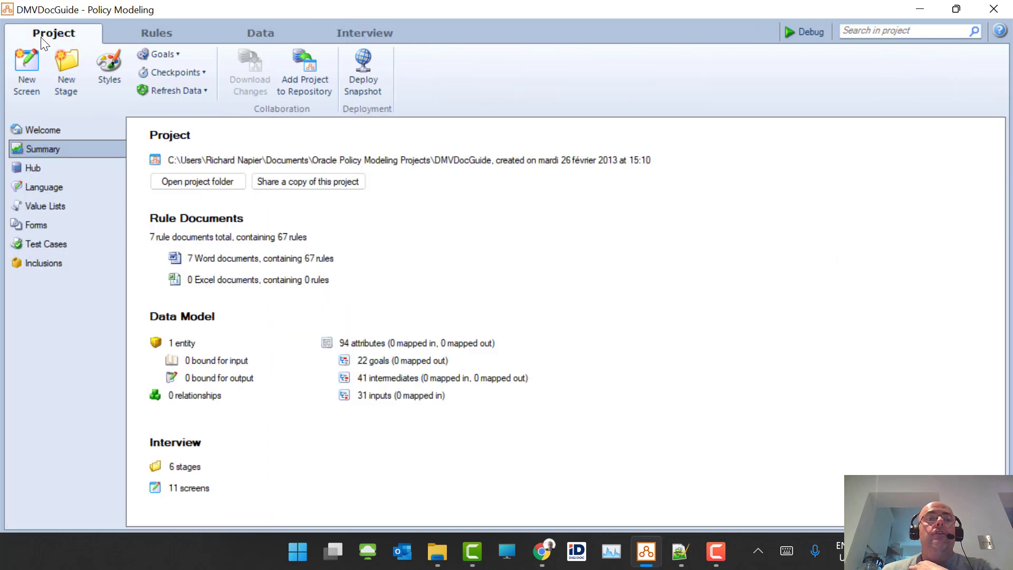
pyautogui.click(46, 188)
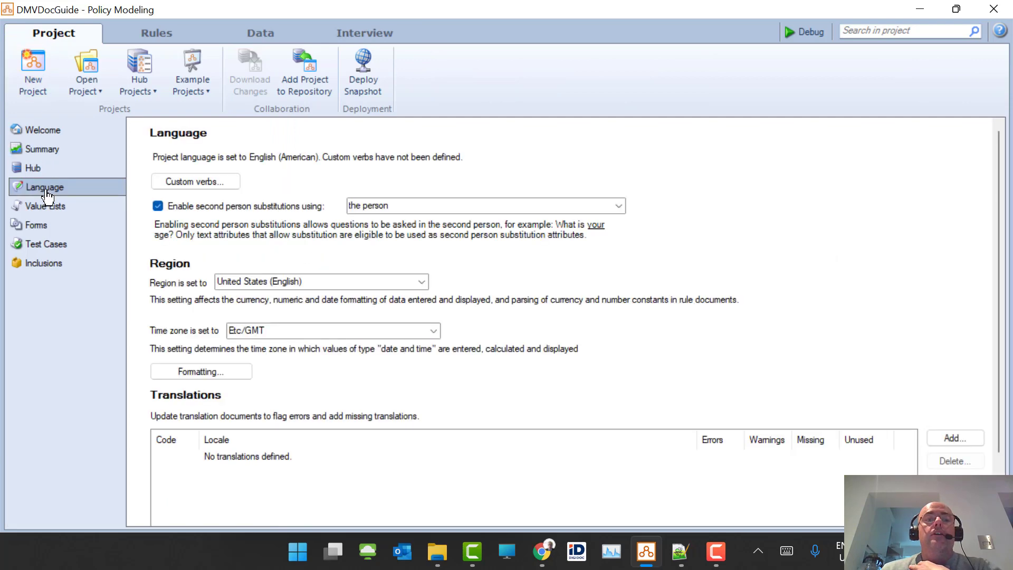
pyautogui.click(423, 282)
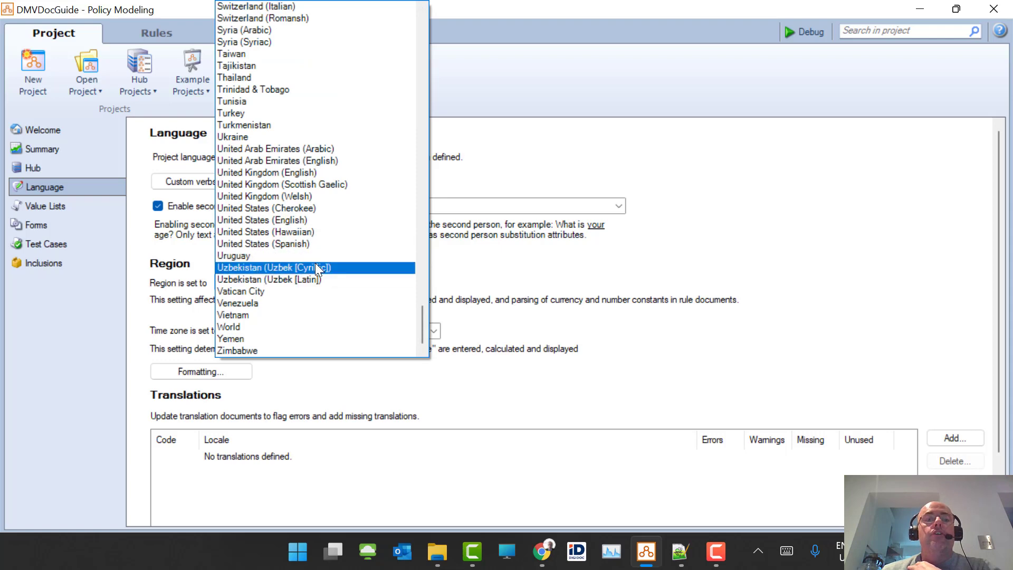
pyautogui.click(318, 173)
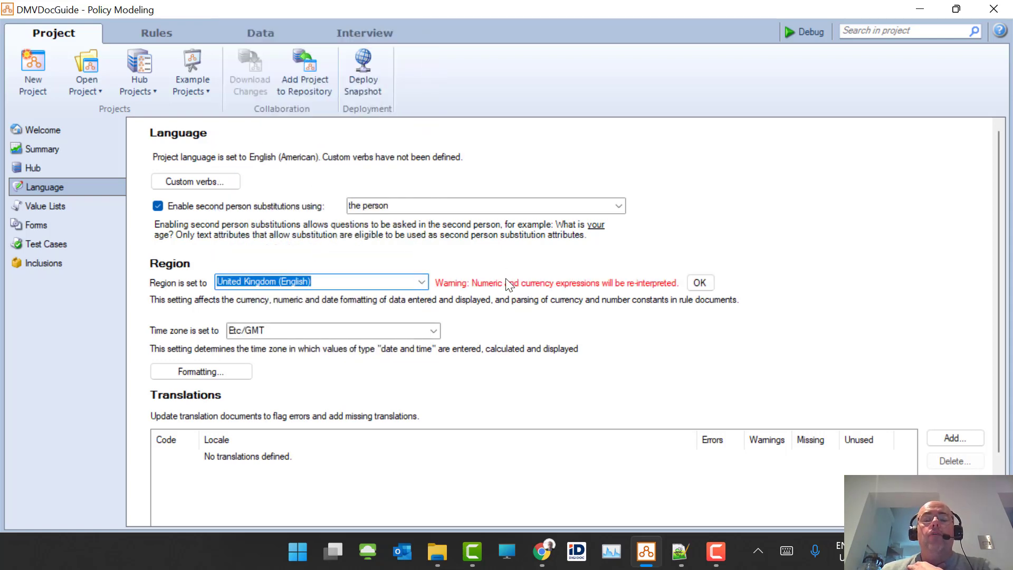
pyautogui.click(699, 283)
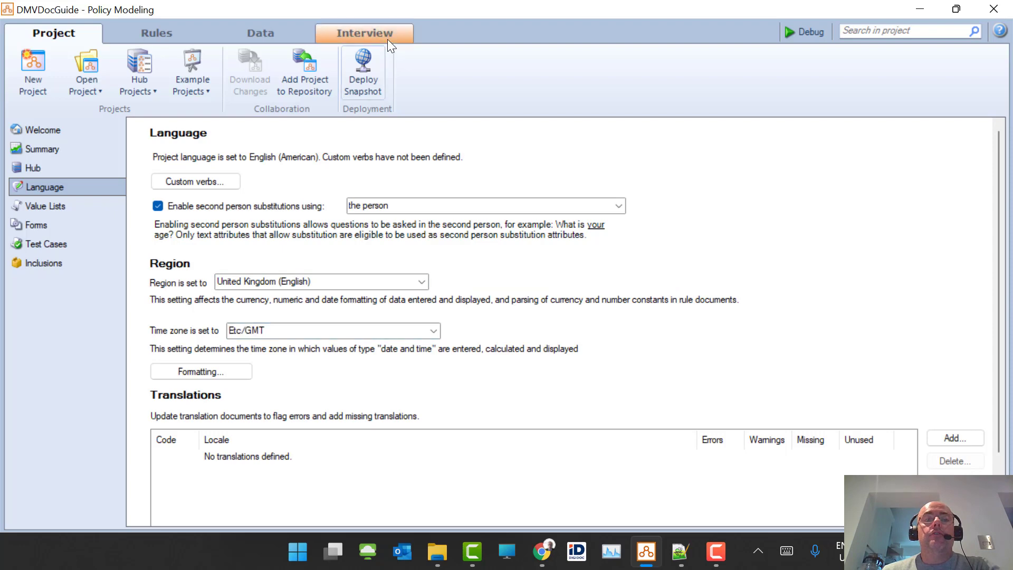
# - Change the Date of birth input from Single Line Text Box to Multi-input Text
pyautogui.click(388, 39)
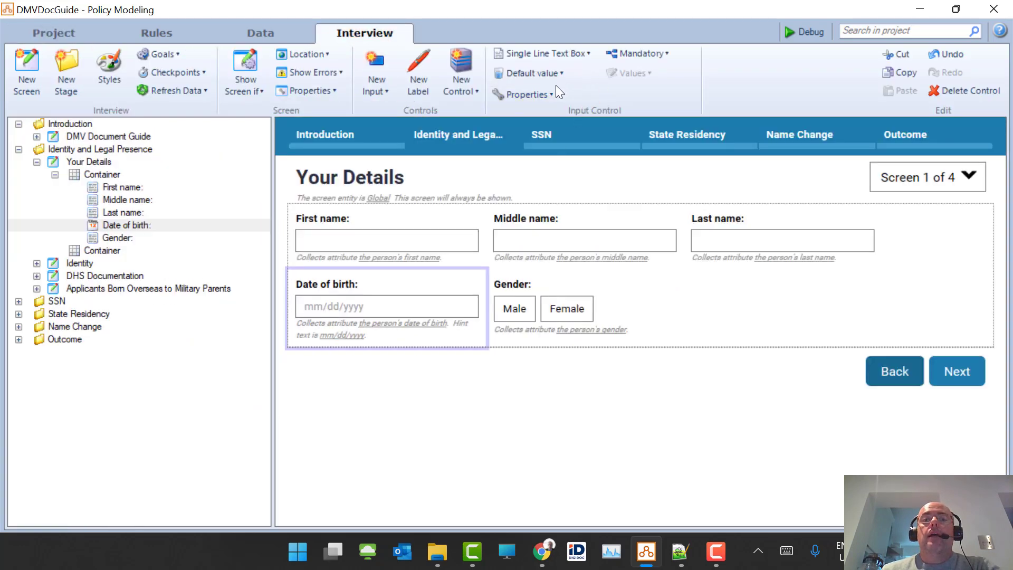
pyautogui.click(563, 70)
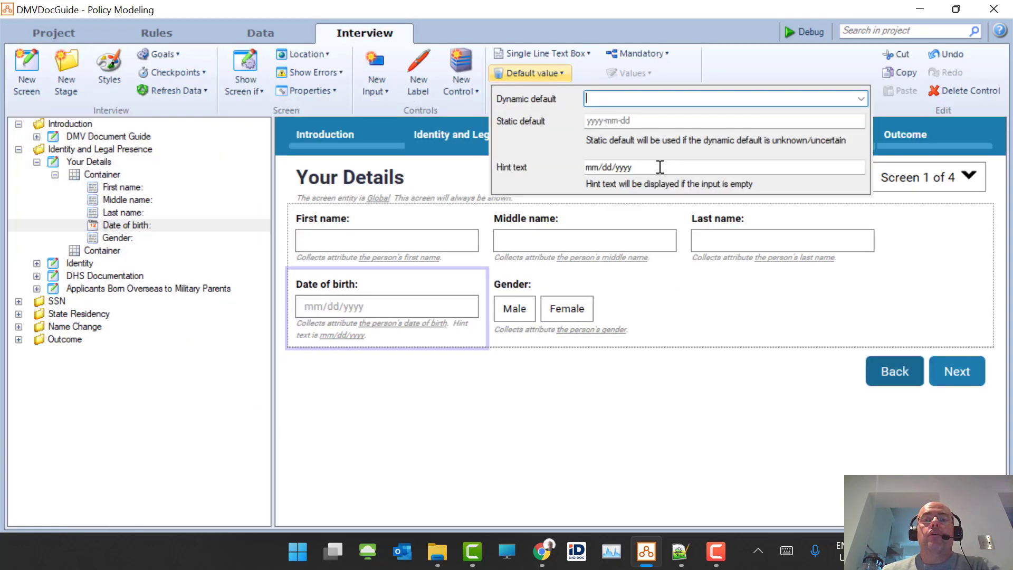
pyautogui.click(593, 53)
pyautogui.click(592, 53)
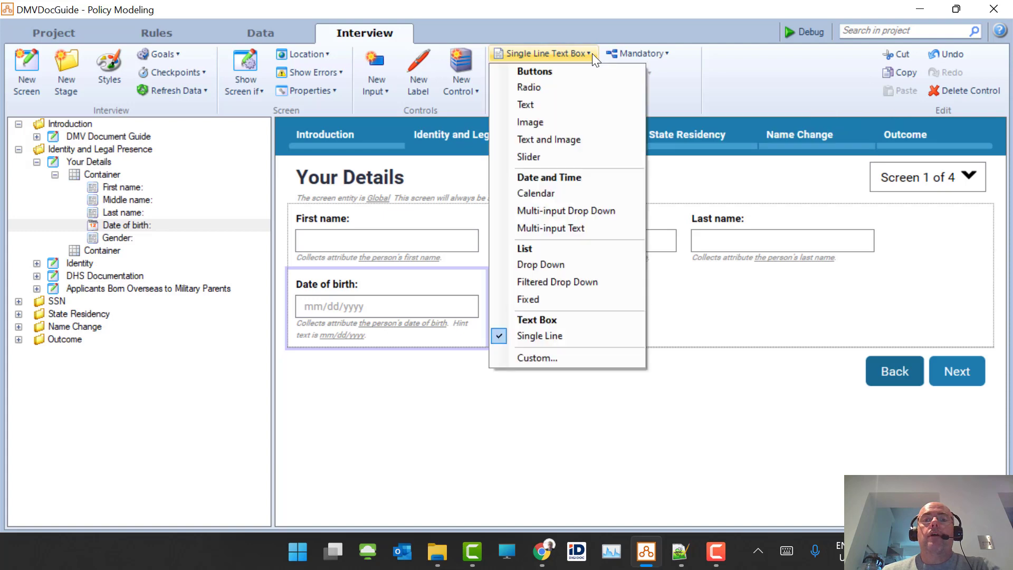
pyautogui.click(603, 231)
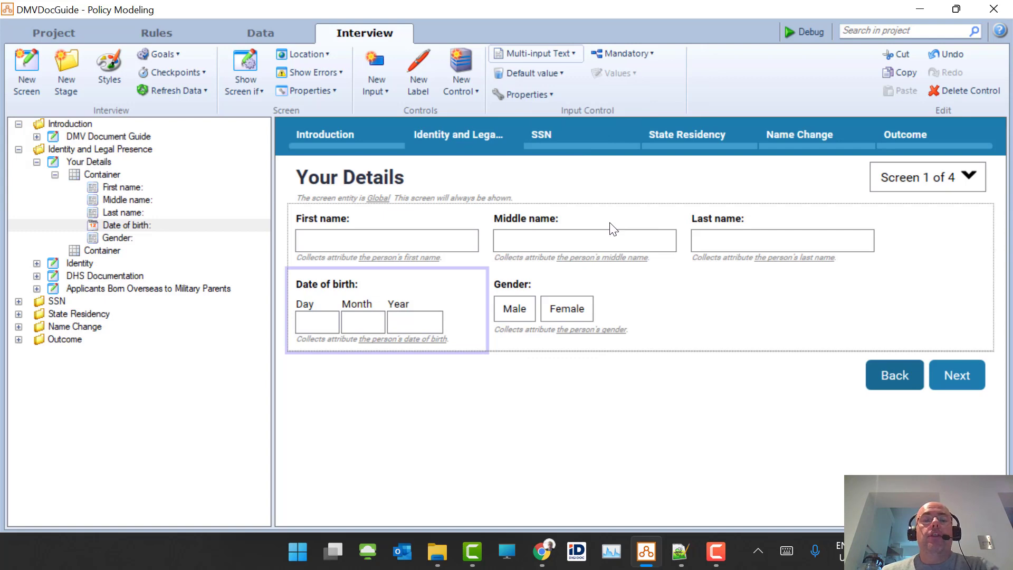
pyautogui.click(57, 32)
# - Switch the region back to United States (English) so birth-date boxes read Month, Day, Year
pyautogui.click(423, 282)
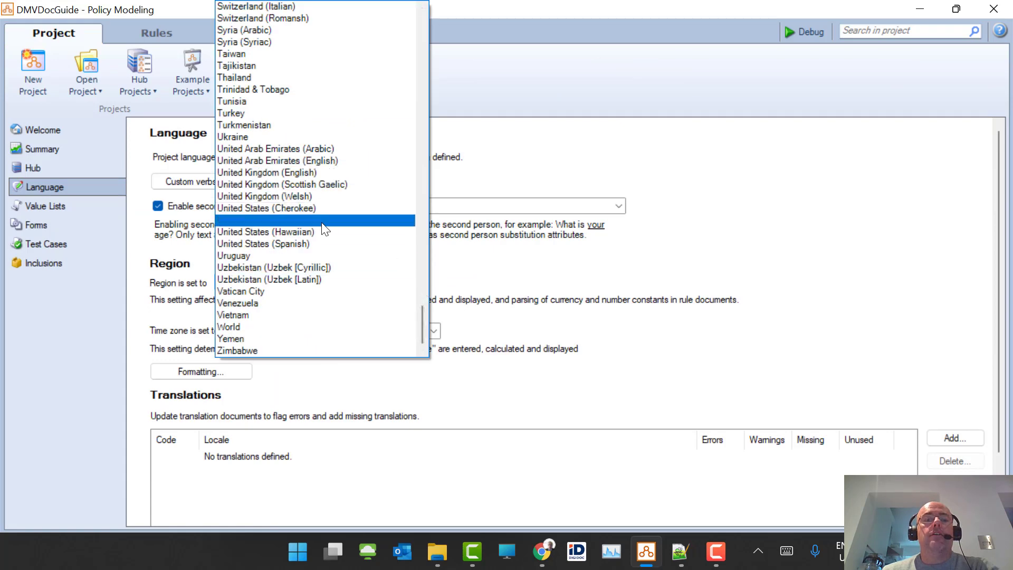
pyautogui.click(321, 221)
pyautogui.click(699, 282)
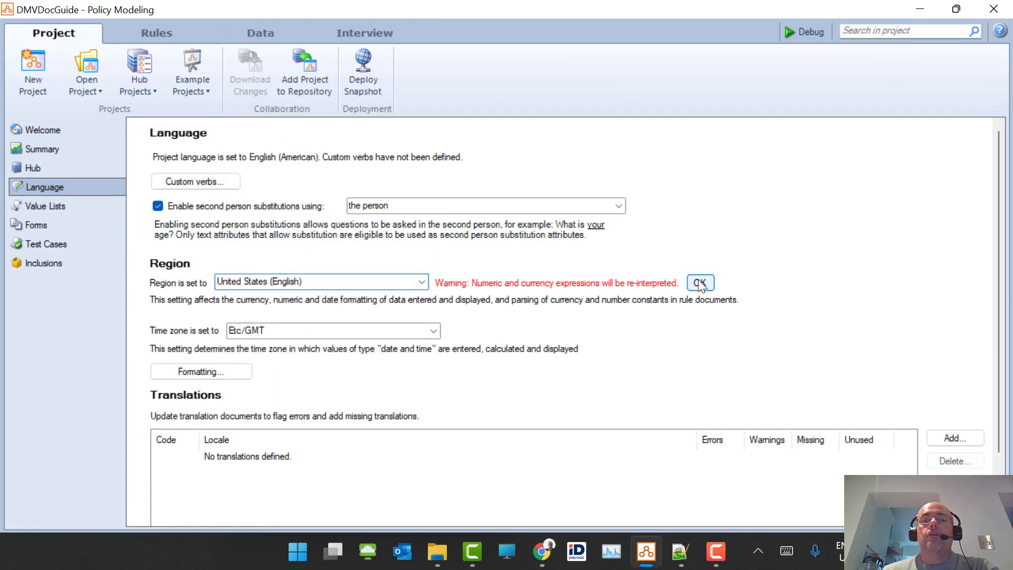
pyautogui.click(374, 33)
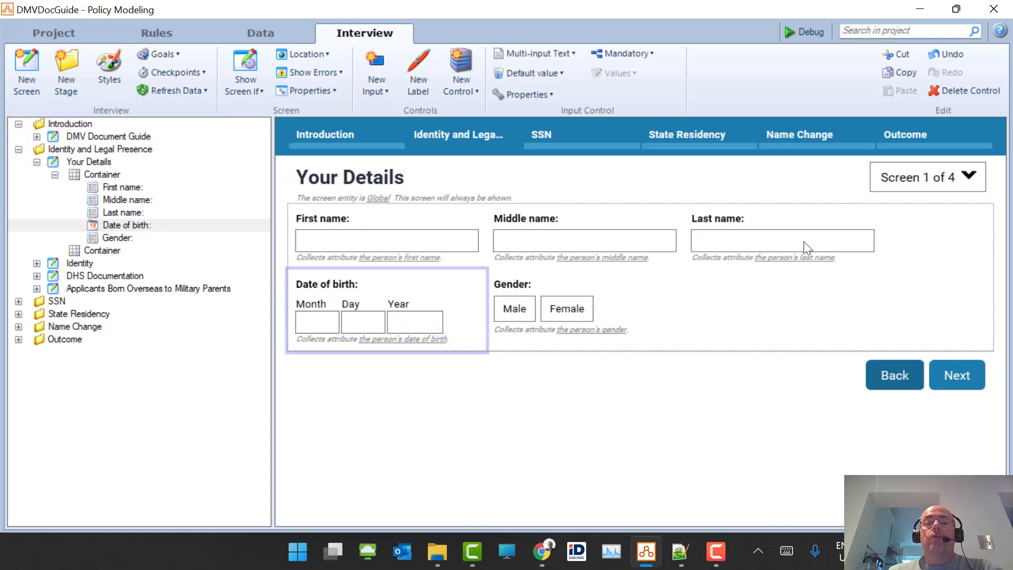
# - Inspect the name inputs on Your Details and the Social Security Number screen
pyautogui.click(792, 246)
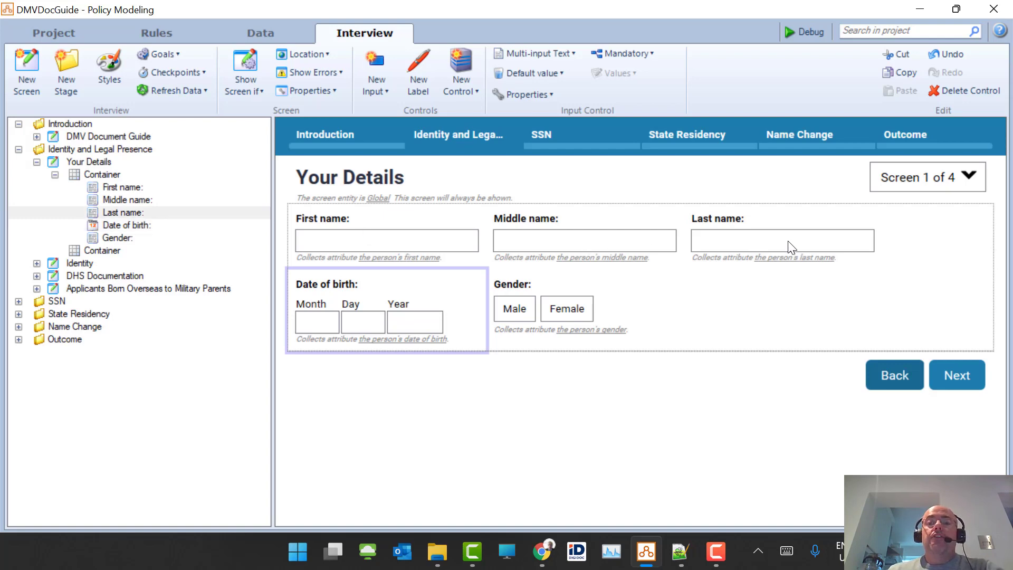
pyautogui.click(564, 241)
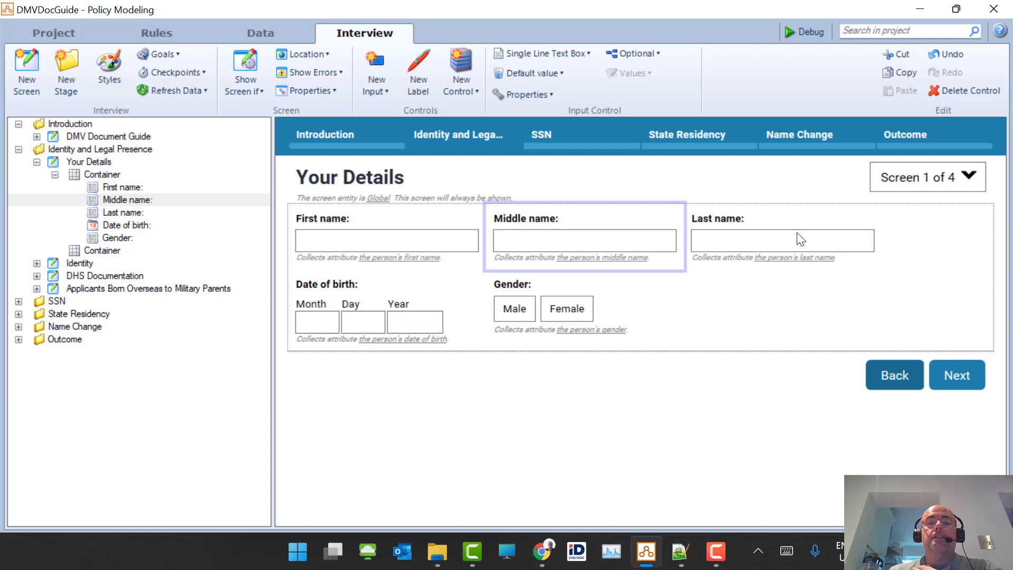
pyautogui.click(19, 301)
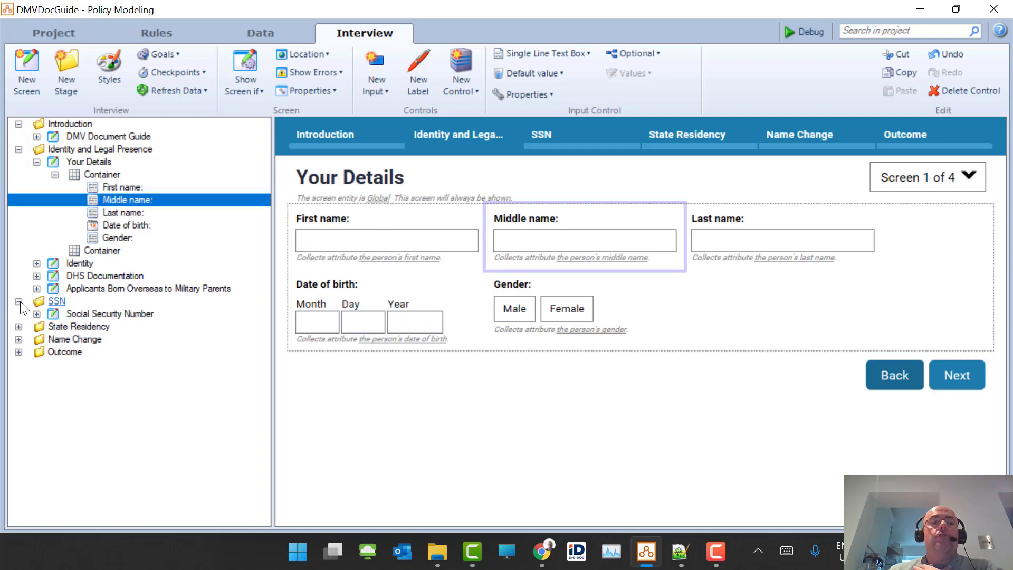
pyautogui.click(124, 318)
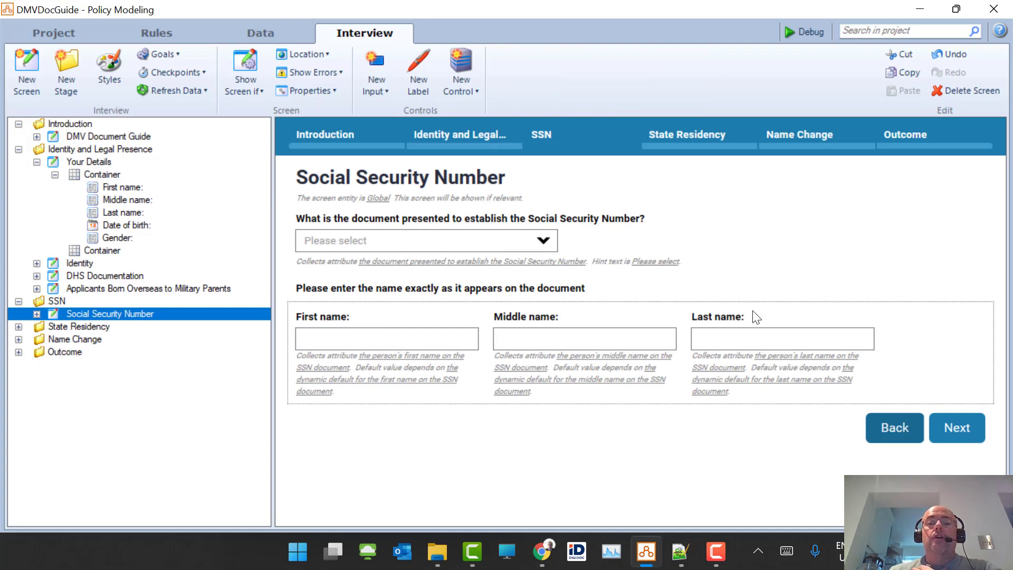
pyautogui.click(395, 344)
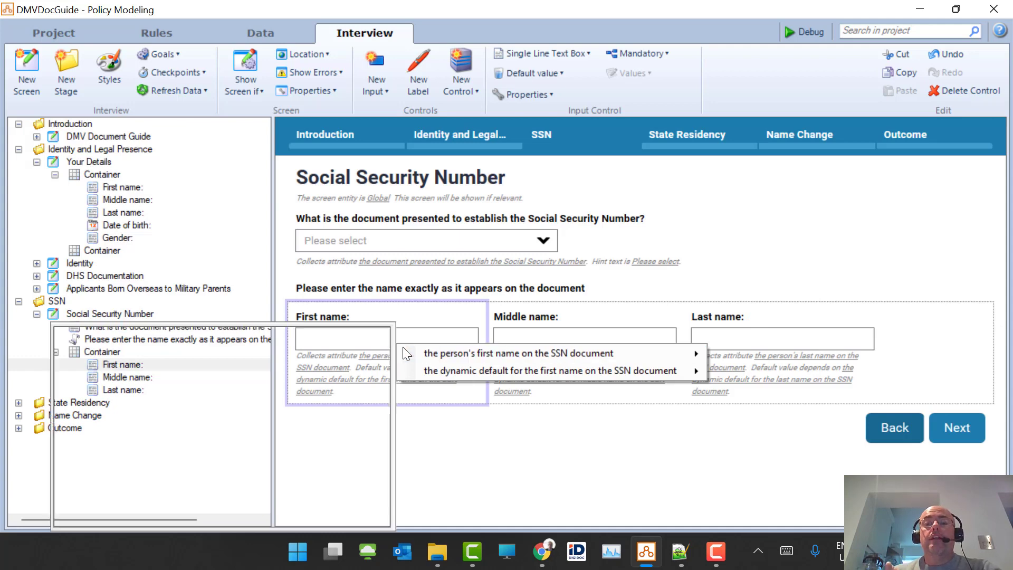
pyautogui.moveTo(403, 346)
pyautogui.click(409, 245)
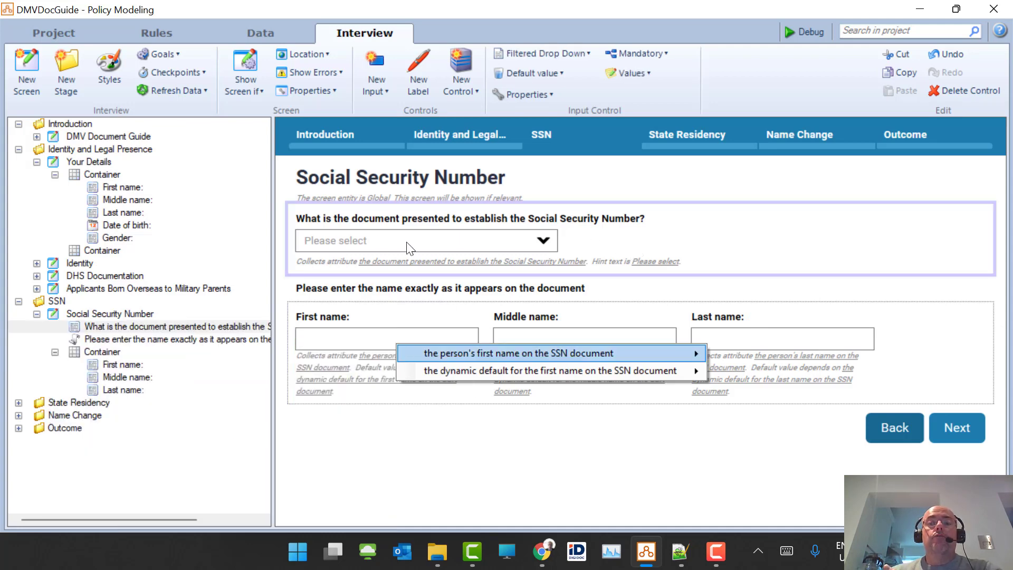
pyautogui.click(434, 464)
pyautogui.click(435, 350)
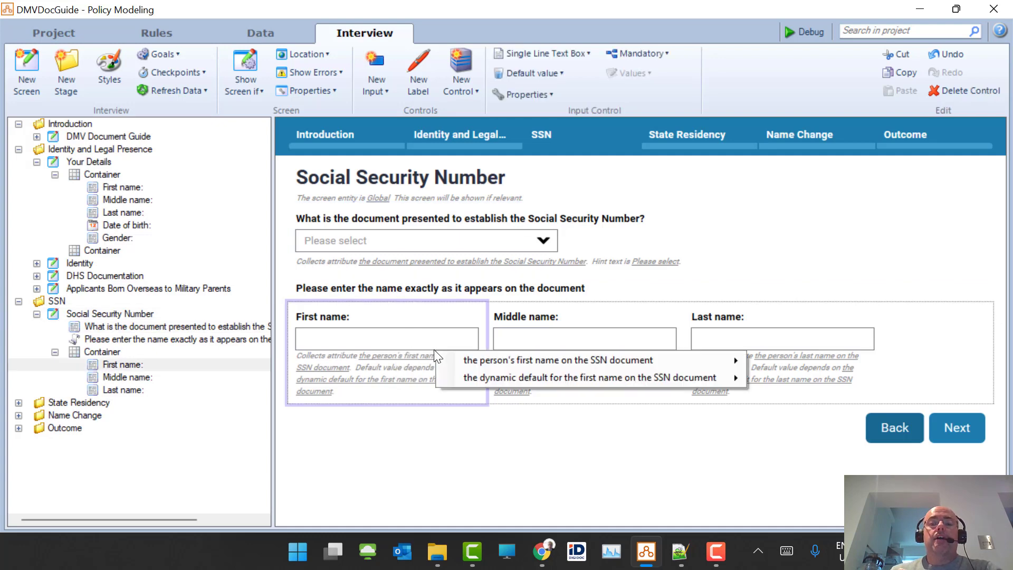
pyautogui.moveTo(572, 386)
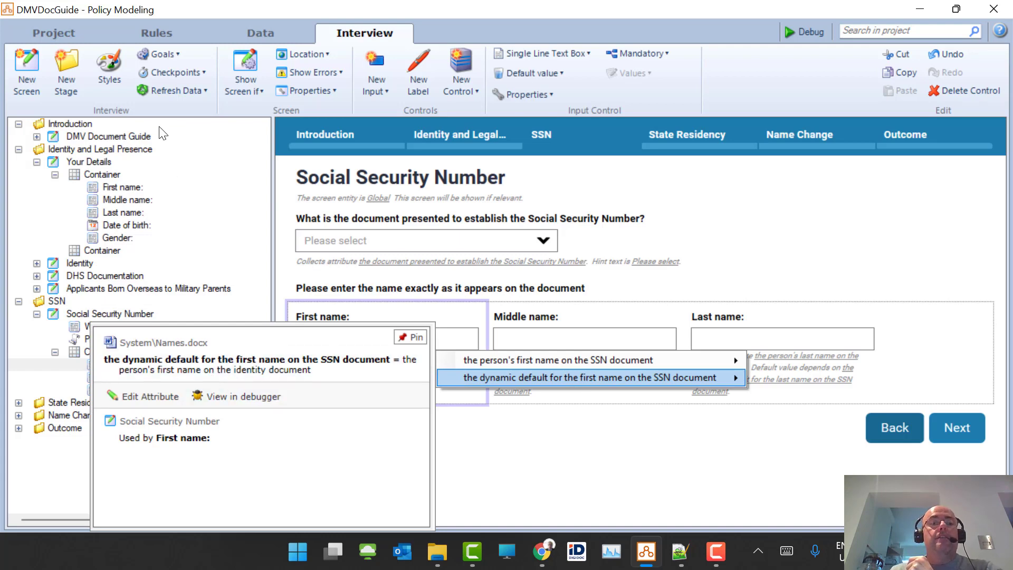
# - Visit the DMV Document Guide screen, return to Your Details, and launch the debugger
pyautogui.doubleClick(138, 136)
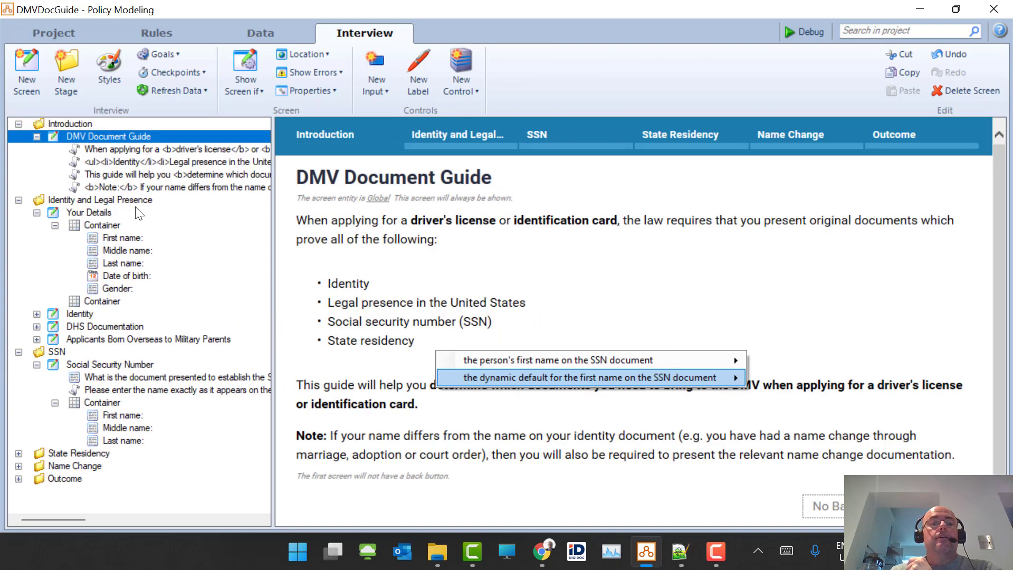
pyautogui.click(102, 225)
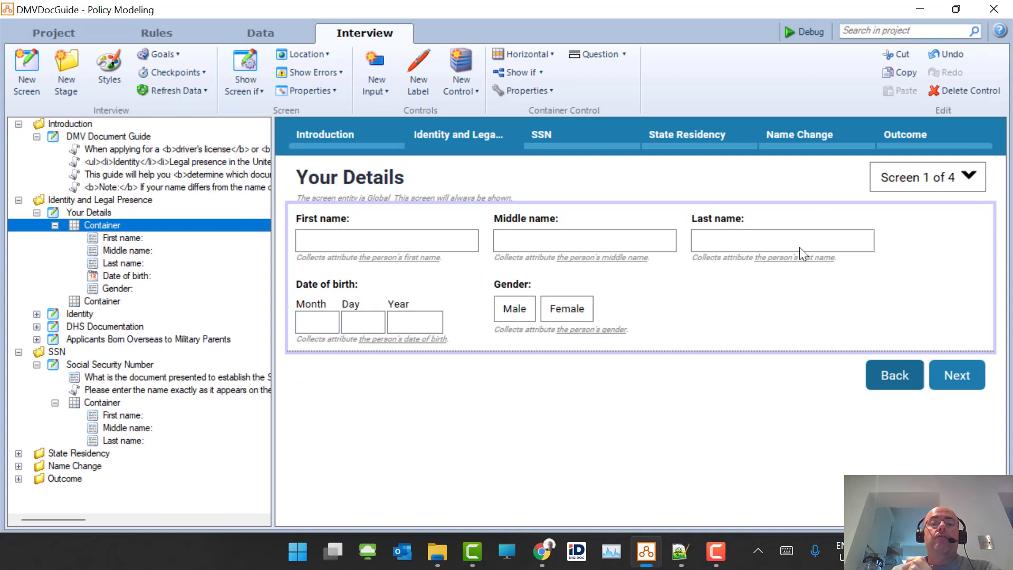
pyautogui.click(803, 36)
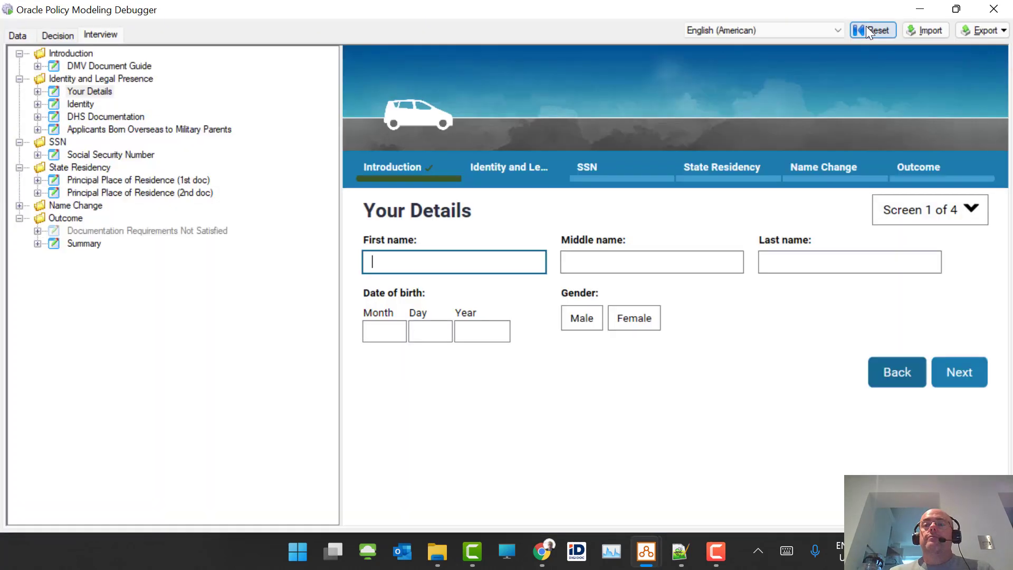
# - Restart the debug interview and enter the applicant's first, middle and last names
pyautogui.click(871, 26)
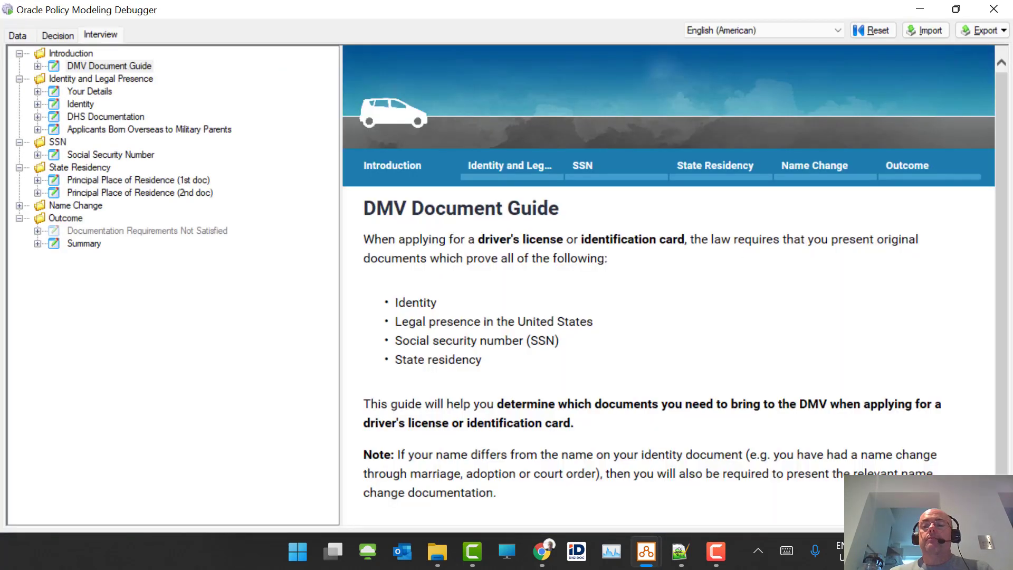
pyautogui.click(946, 518)
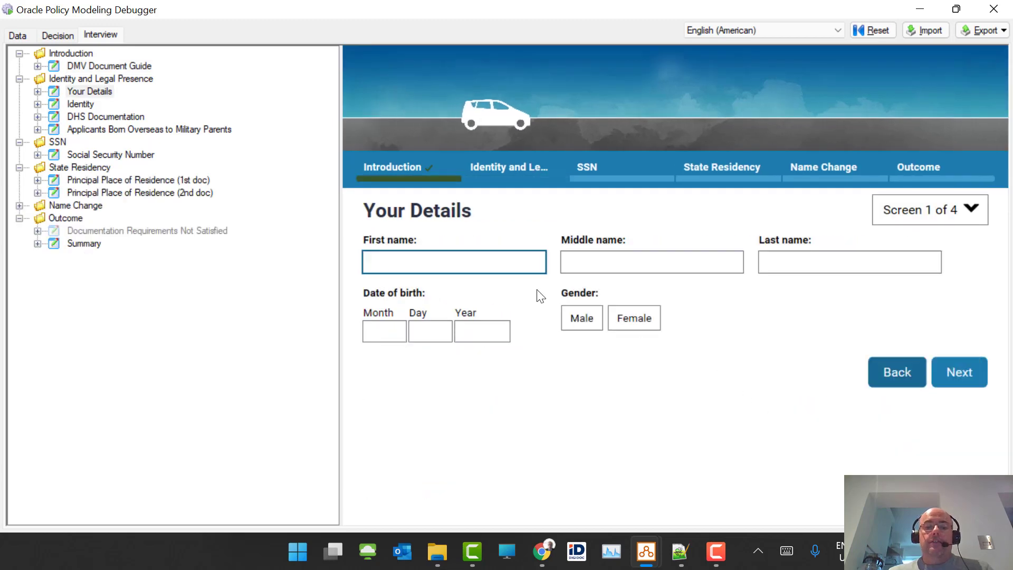
pyautogui.press('Tab')
pyautogui.write('Alx')
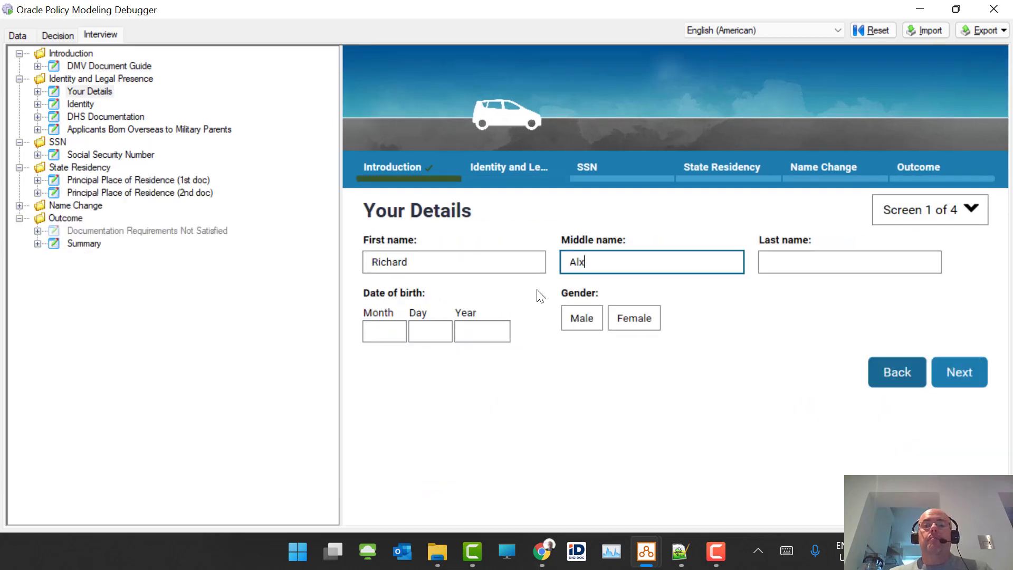
pyautogui.press('BackSpace')
pyautogui.write('exand')
pyautogui.write('er')
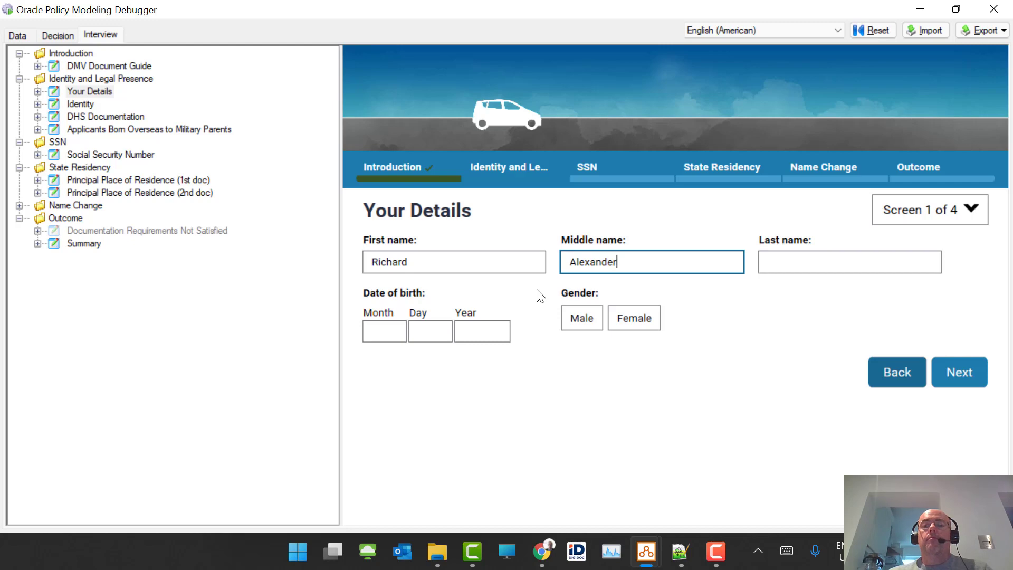
pyautogui.press('Tab')
pyautogui.press('Tab')
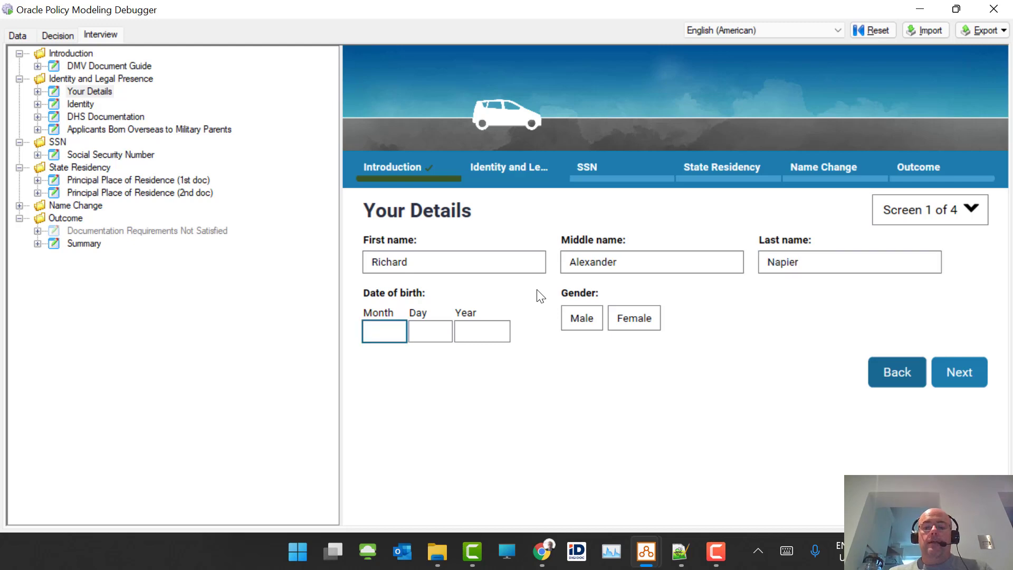
pyautogui.press('Tab')
pyautogui.write('0')
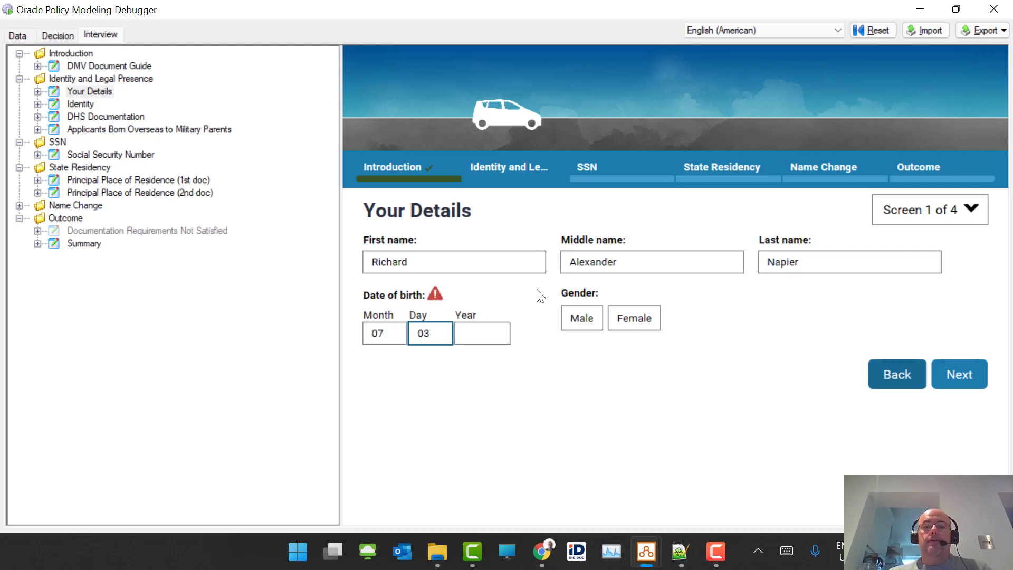
pyautogui.write('3')
pyautogui.press('Tab')
pyautogui.write('18')
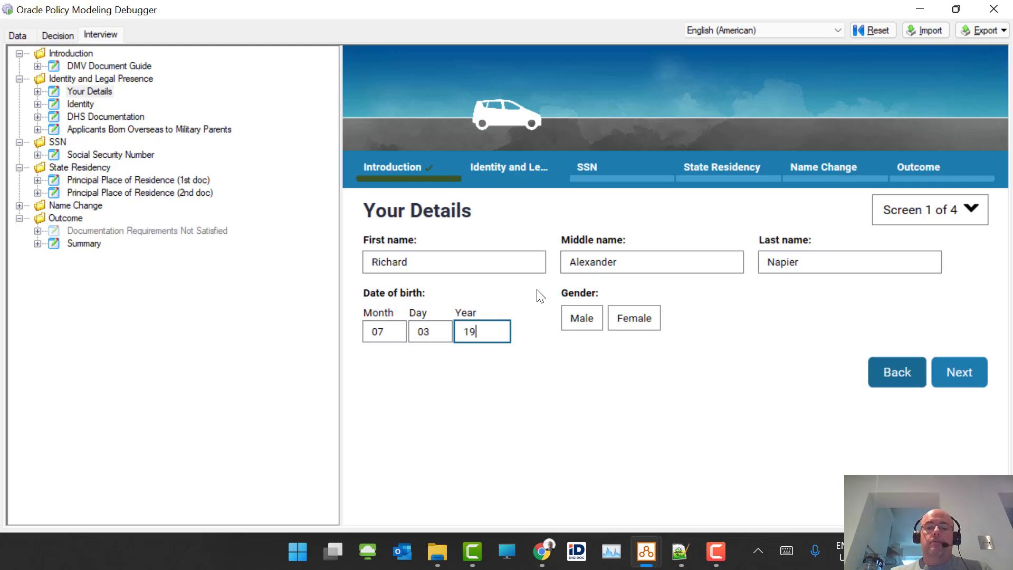
pyautogui.write('69')
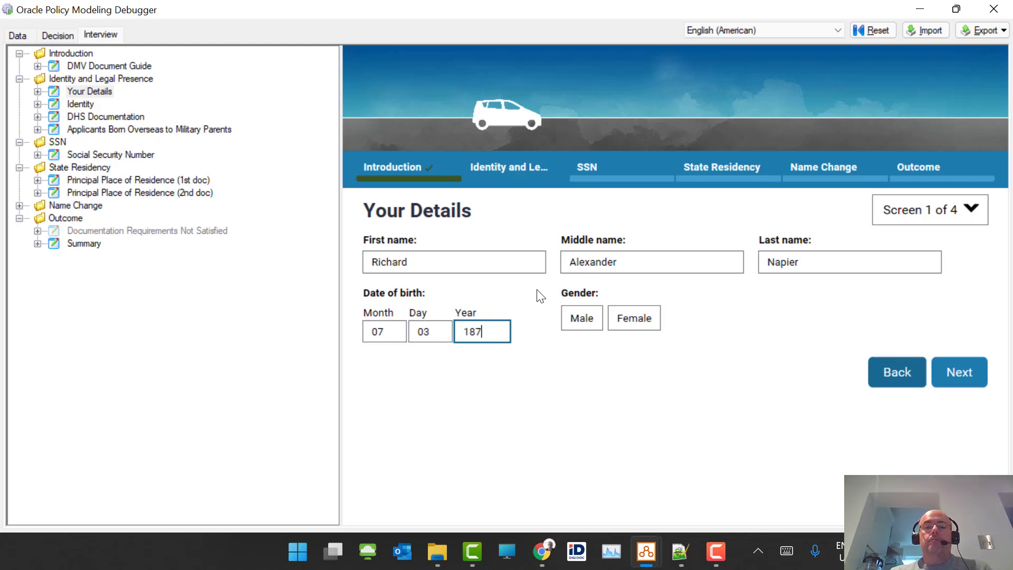
pyautogui.write('0')
pyautogui.press('Tab')
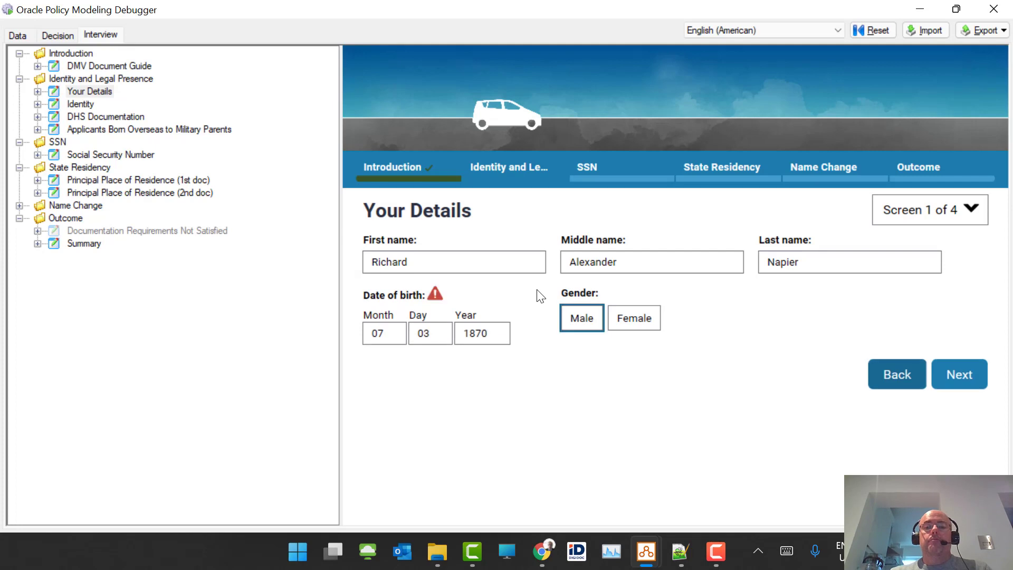
pyautogui.click(582, 320)
pyautogui.click(959, 377)
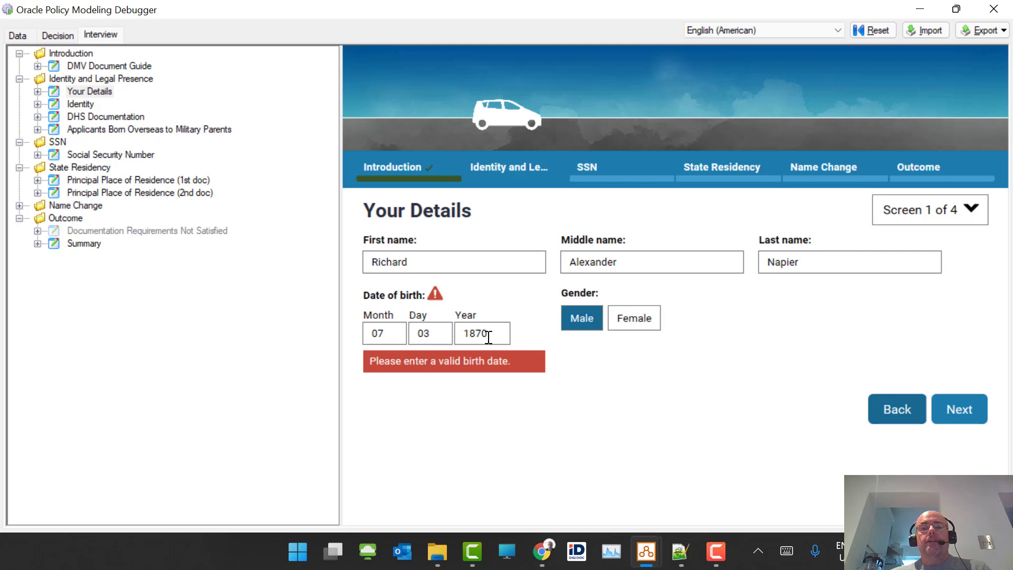
pyautogui.moveTo(499, 333); pyautogui.dragTo(434, 333)
pyautogui.write('1969')
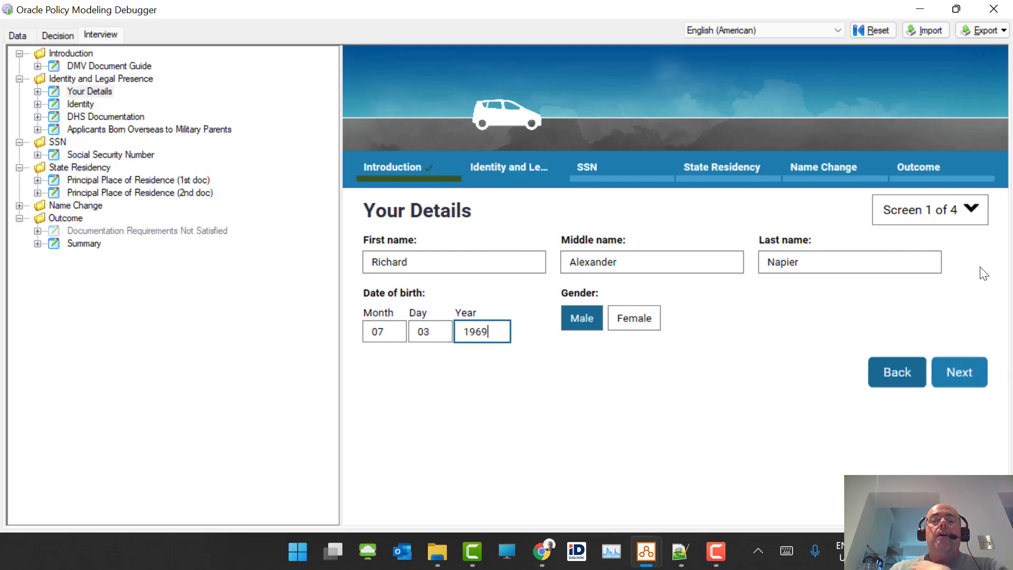
# - On the Identity page, choose a valid, unexpired U.S. passport as the identity document
pyautogui.click(971, 384)
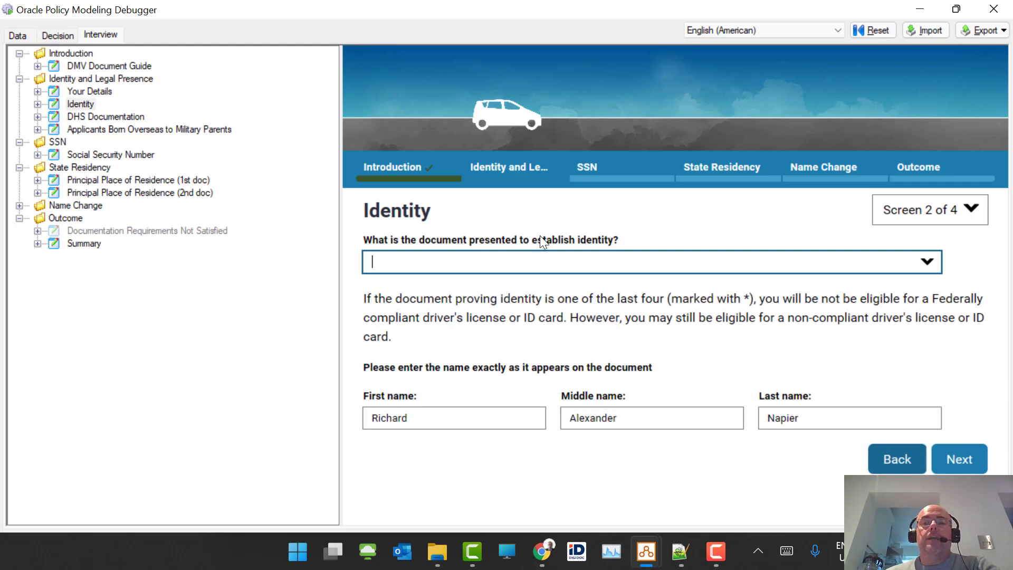
pyautogui.click(931, 267)
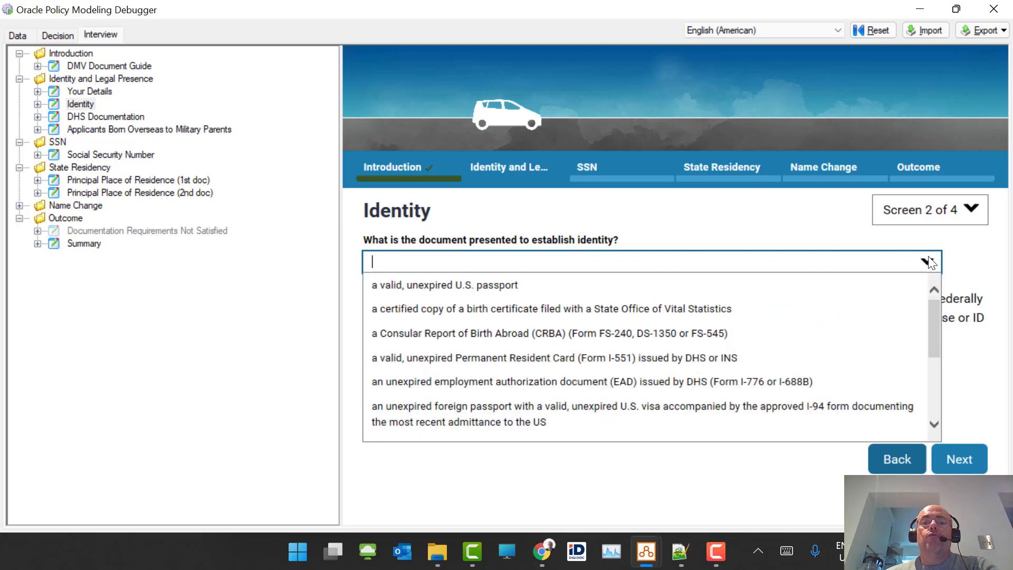
pyautogui.click(586, 287)
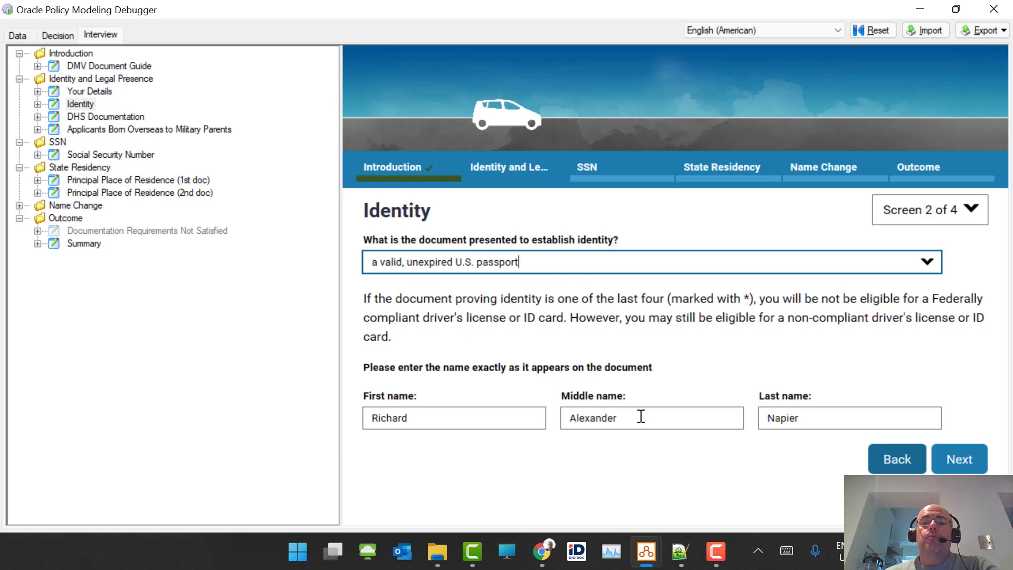
# - Shorten the middle name, advance to the Social Security Number page, and close the debugger
pyautogui.moveTo(635, 418); pyautogui.dragTo(591, 417)
pyautogui.press('BackSpace')
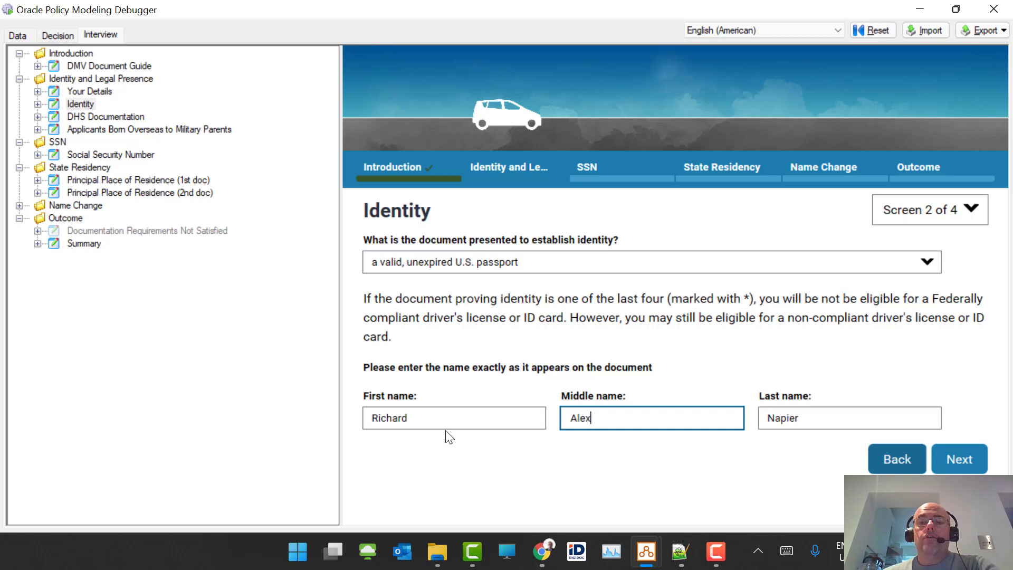
pyautogui.click(962, 463)
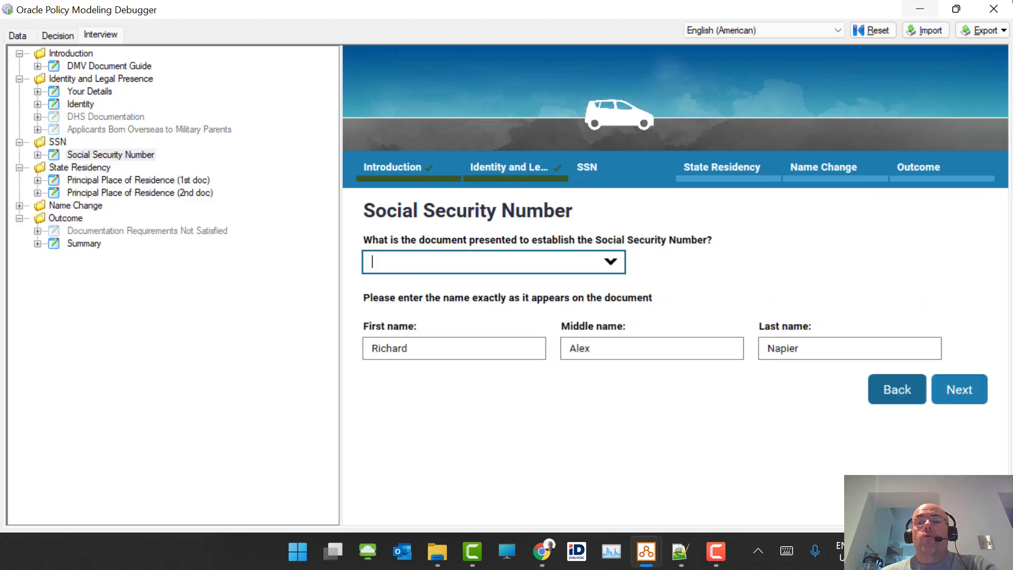
pyautogui.click(998, 13)
# - Inspect the Middle name inputs on the Your Details and Identity screens and their data-list attributes
pyautogui.click(618, 244)
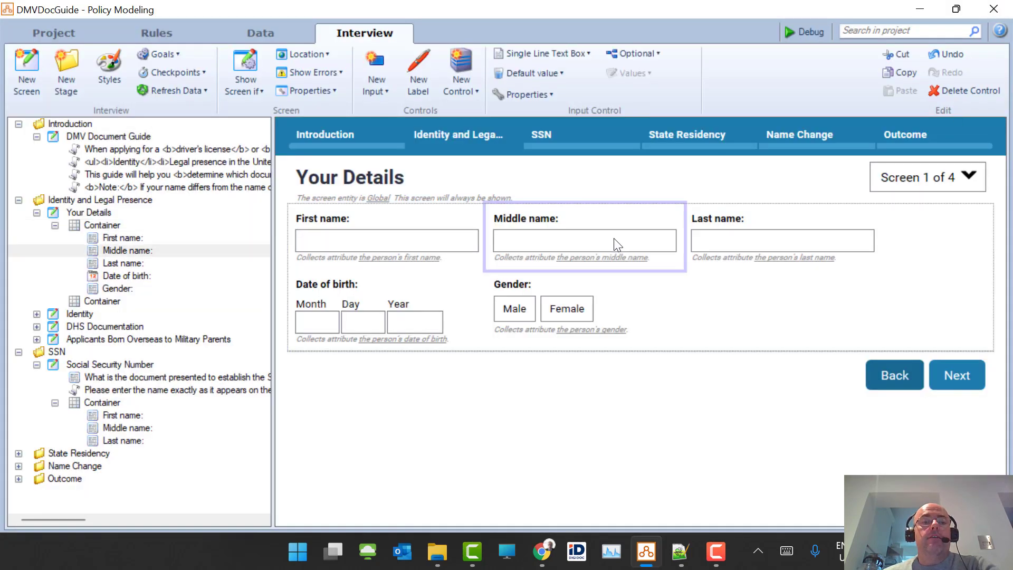
pyautogui.click(100, 214)
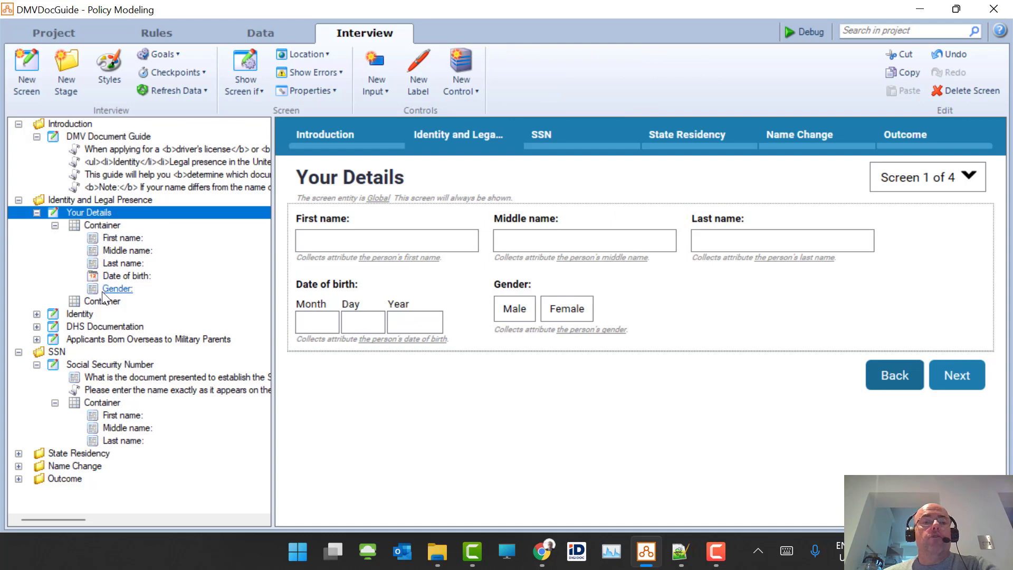
pyautogui.click(78, 314)
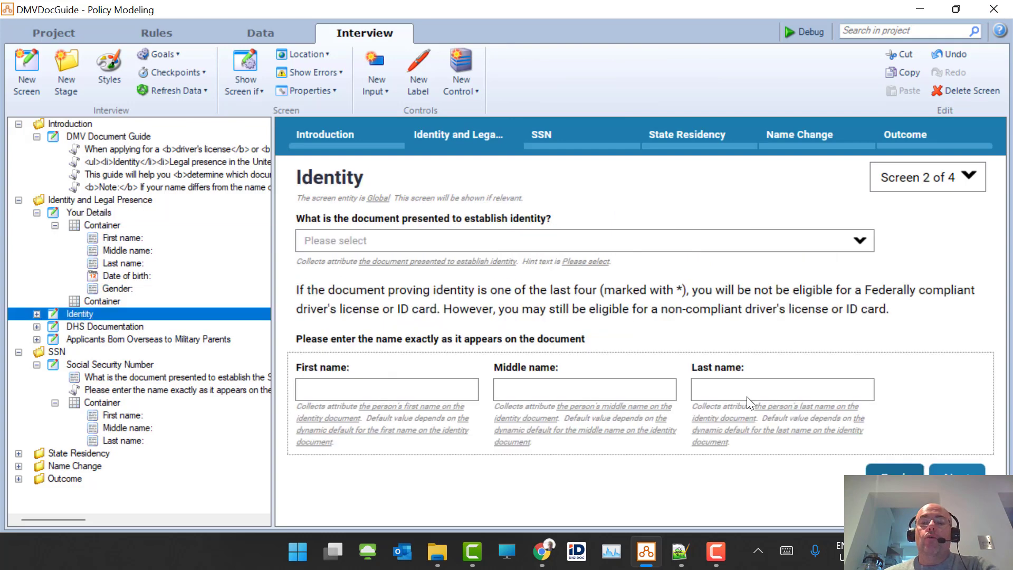
pyautogui.click(558, 395)
pyautogui.click(77, 313)
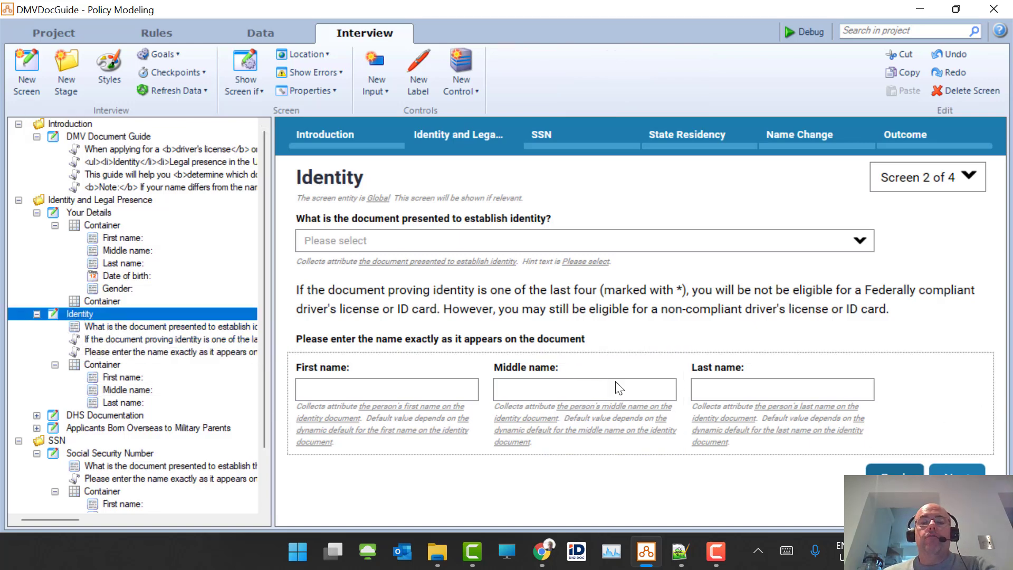
pyautogui.click(614, 406)
# - Back on Your Details, select the Middle name input and open the person's middle name attribute
pyautogui.click(360, 36)
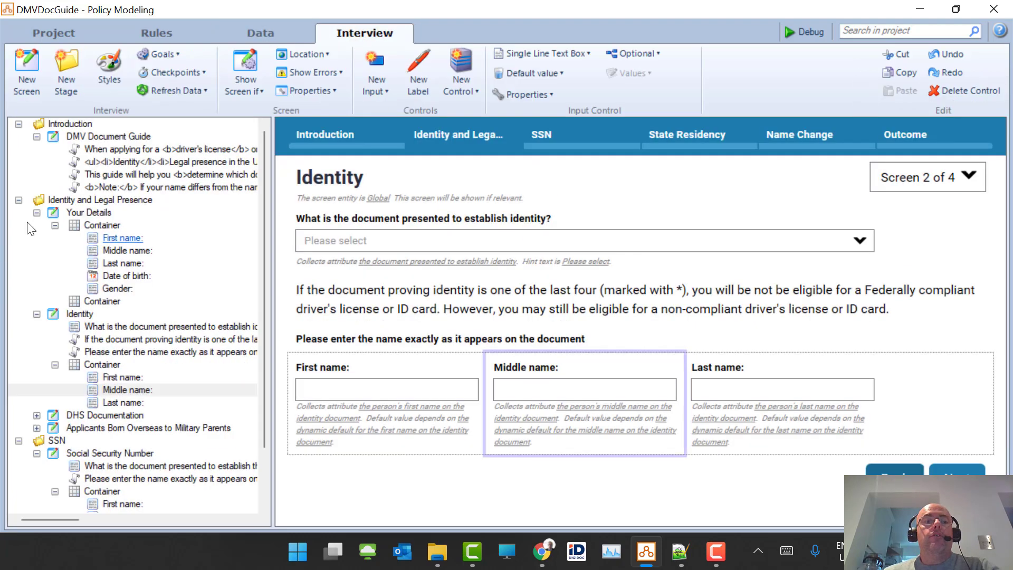
pyautogui.click(100, 136)
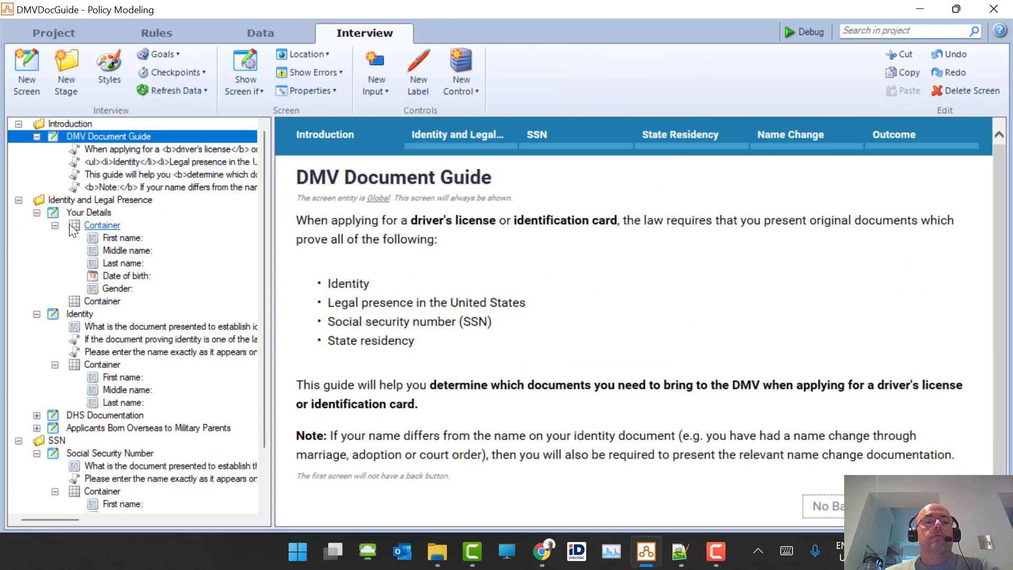
pyautogui.click(88, 212)
pyautogui.click(606, 246)
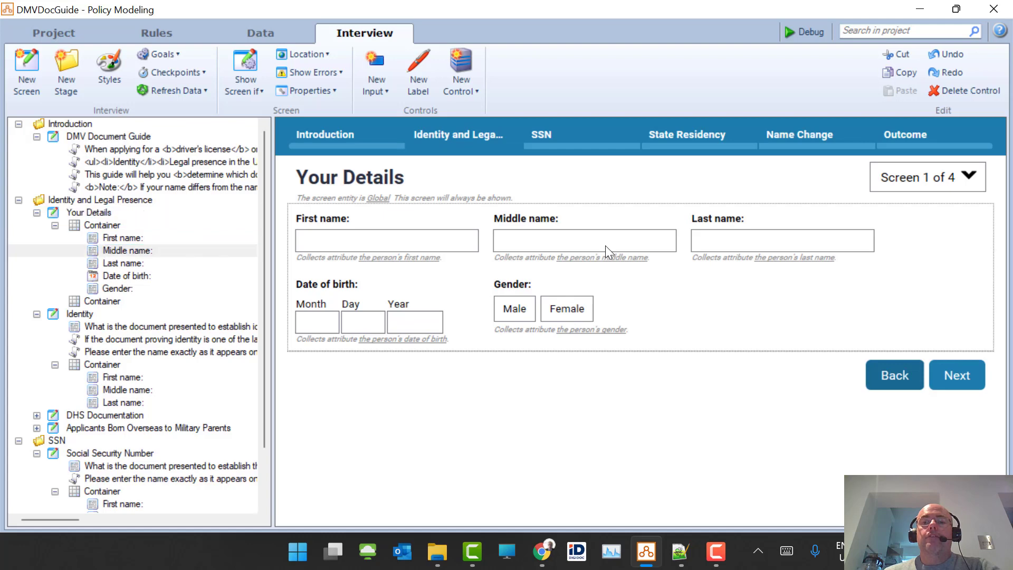
pyautogui.click(666, 329)
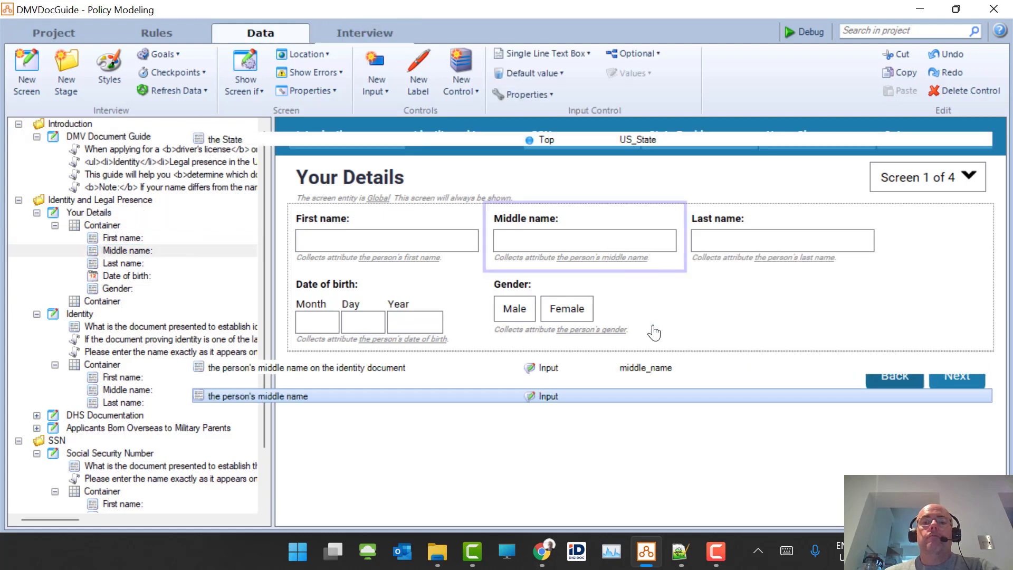
# - Enter initial_middle as the middle name attribute's reference name and confirm with OK
pyautogui.click(364, 316)
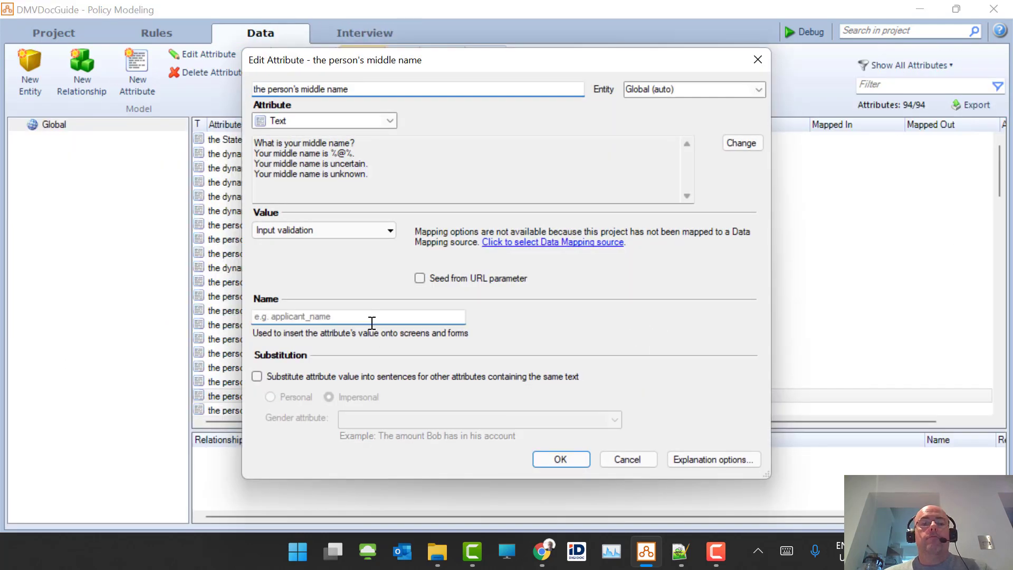
pyautogui.write('initial_middle')
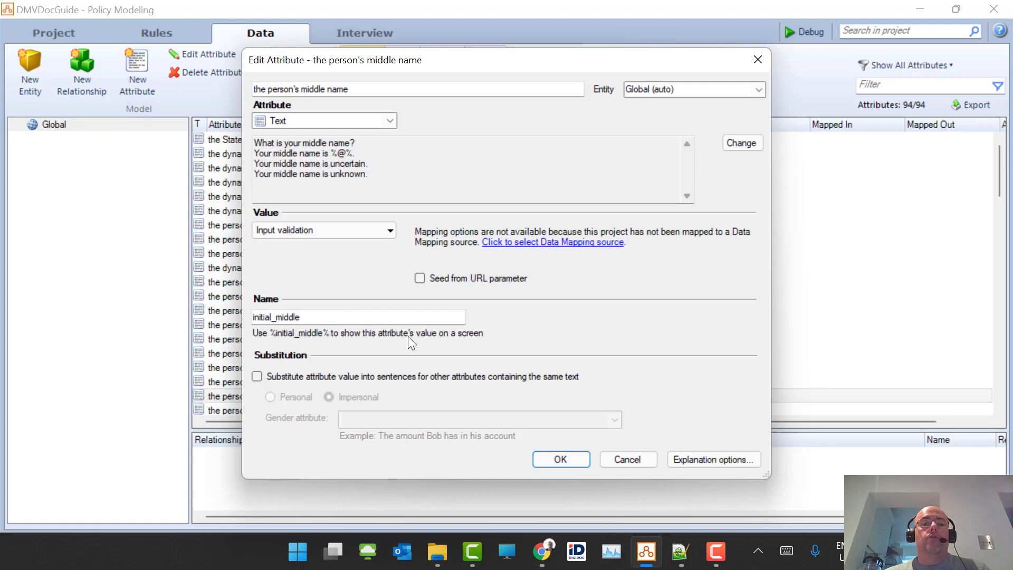
pyautogui.hotkey('ctrl', 'a')
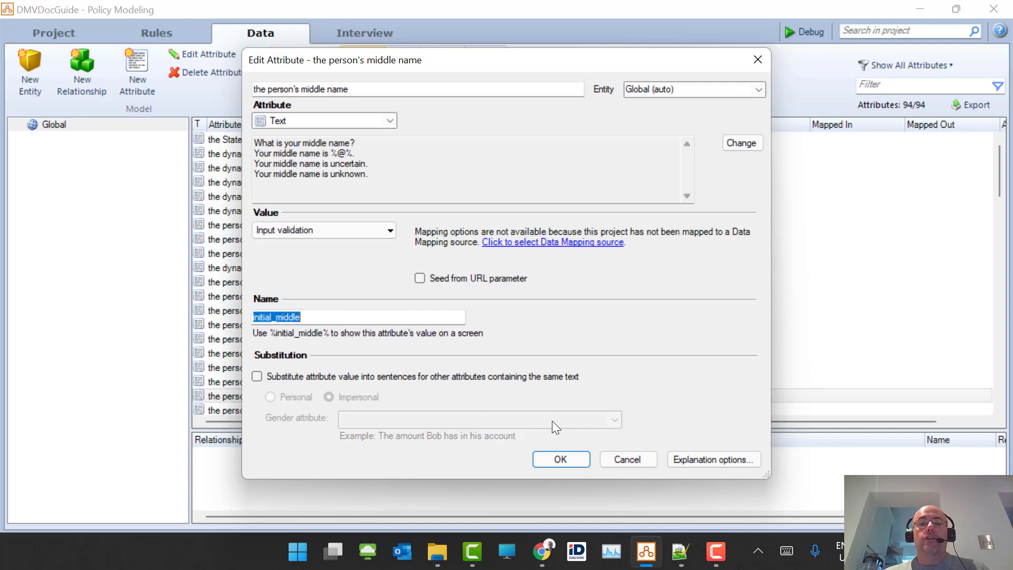
pyautogui.click(560, 450)
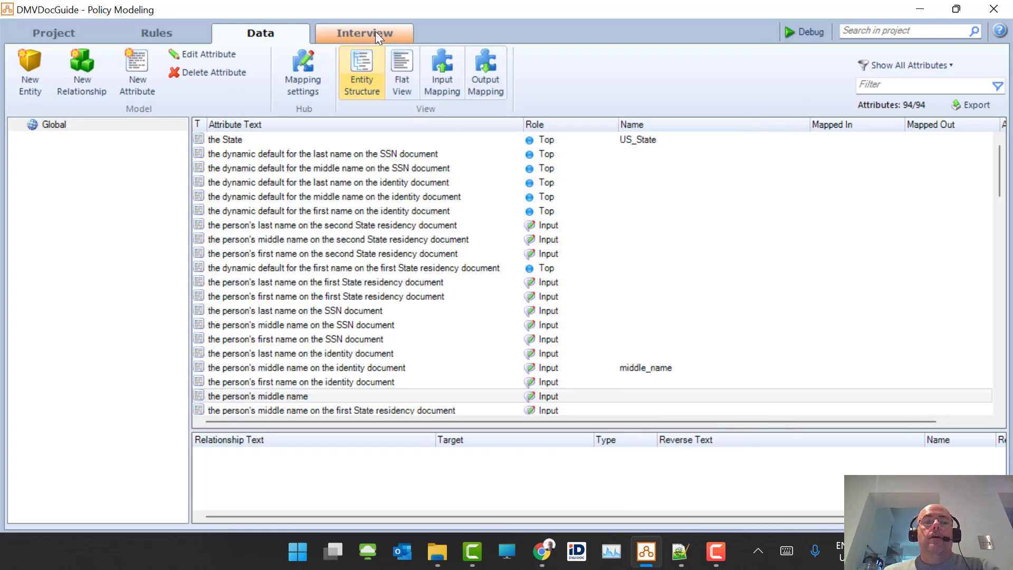
# - On the Identity screen, select the identity document question and open its default value settings
pyautogui.click(375, 31)
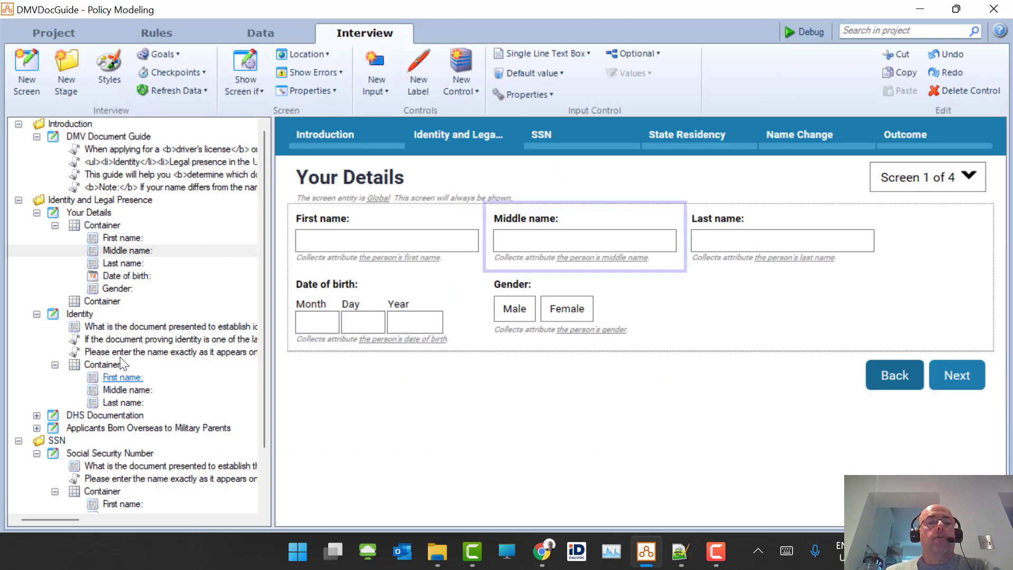
pyautogui.click(66, 316)
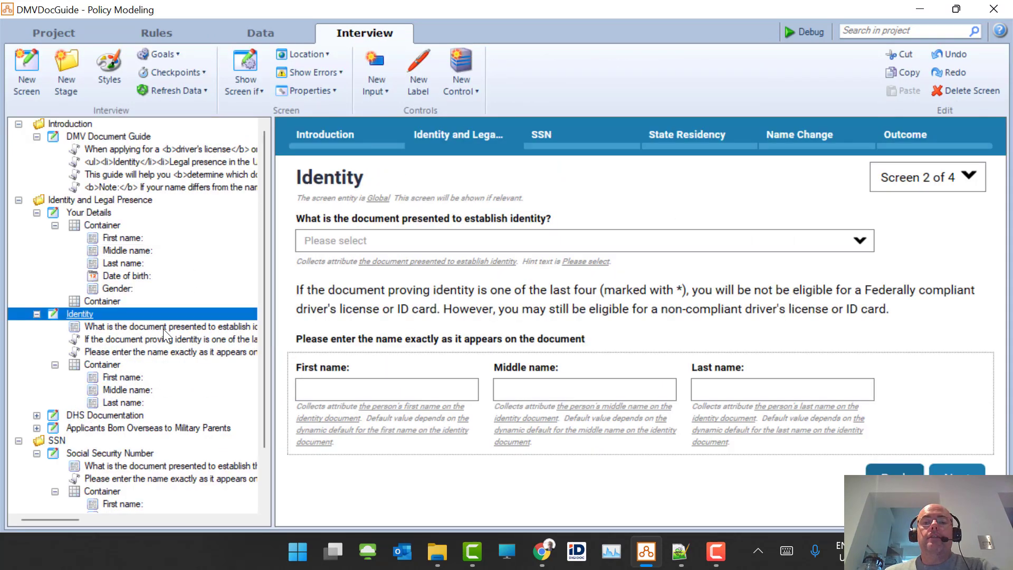
pyautogui.click(512, 404)
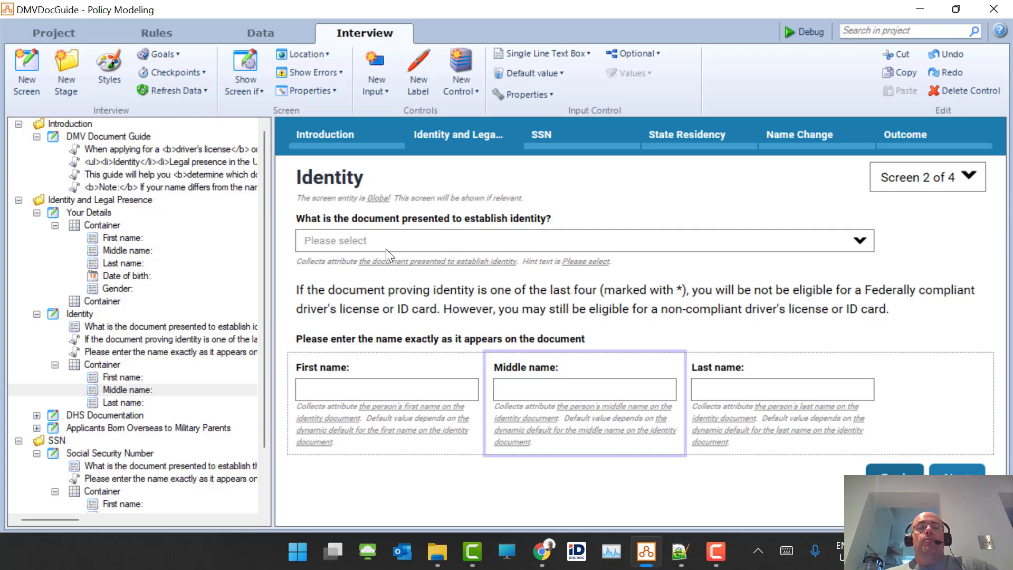
pyautogui.click(411, 246)
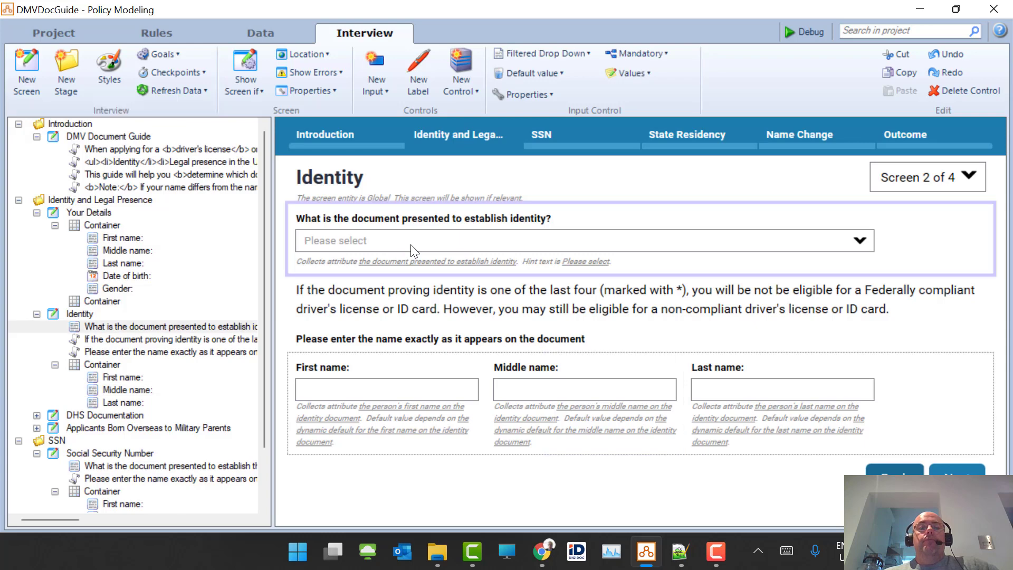
pyautogui.click(407, 245)
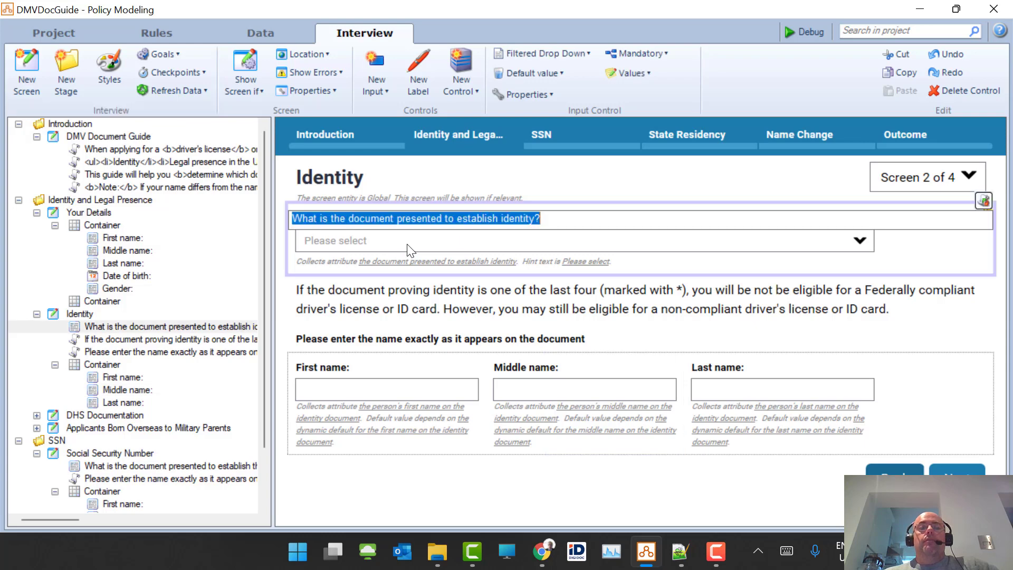
pyautogui.click(559, 72)
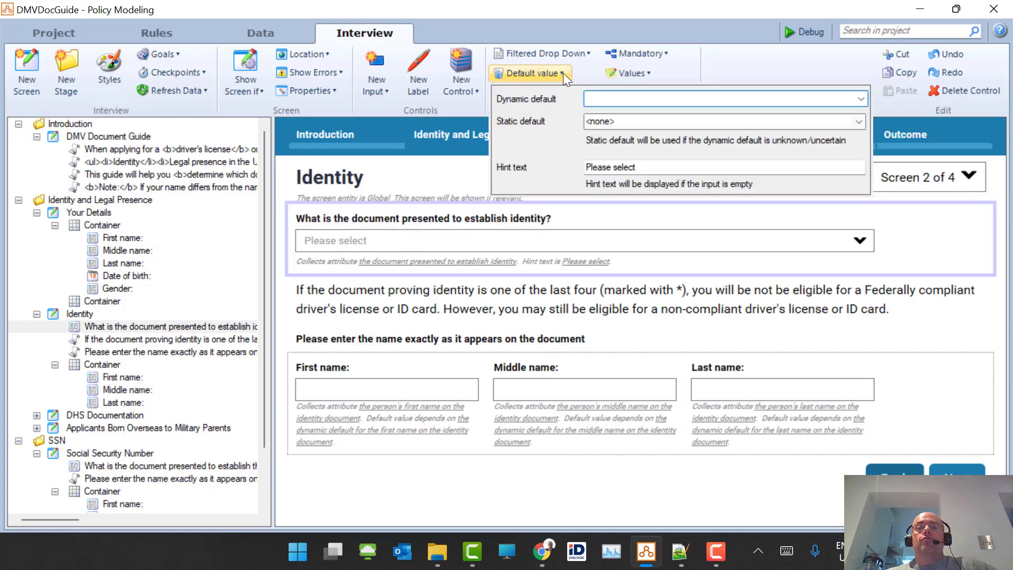
# - Set the hint text to 'Please select a document %NameFirst% %initial_middle%' and close the settings
pyautogui.click(676, 166)
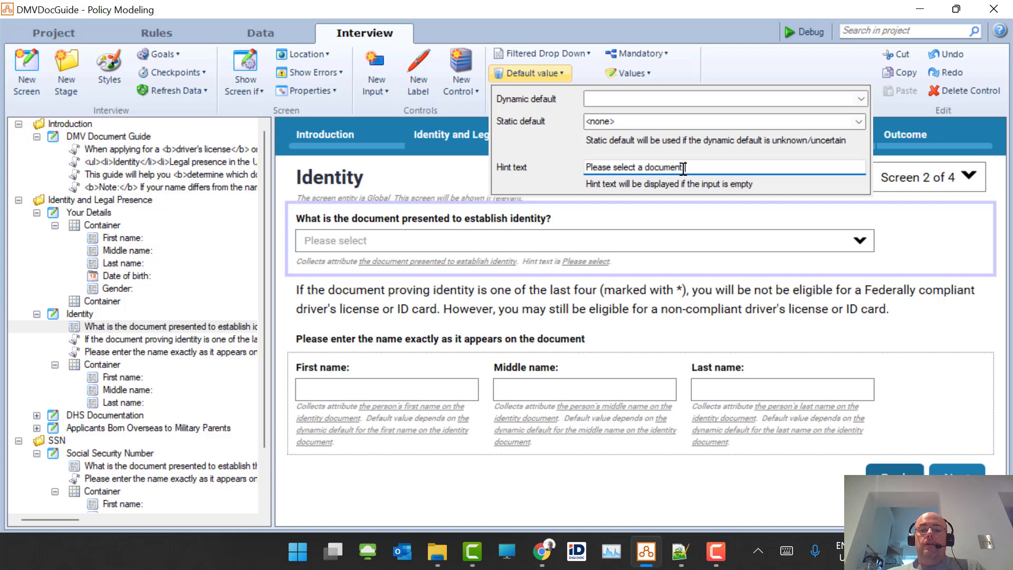
pyautogui.write('%%')
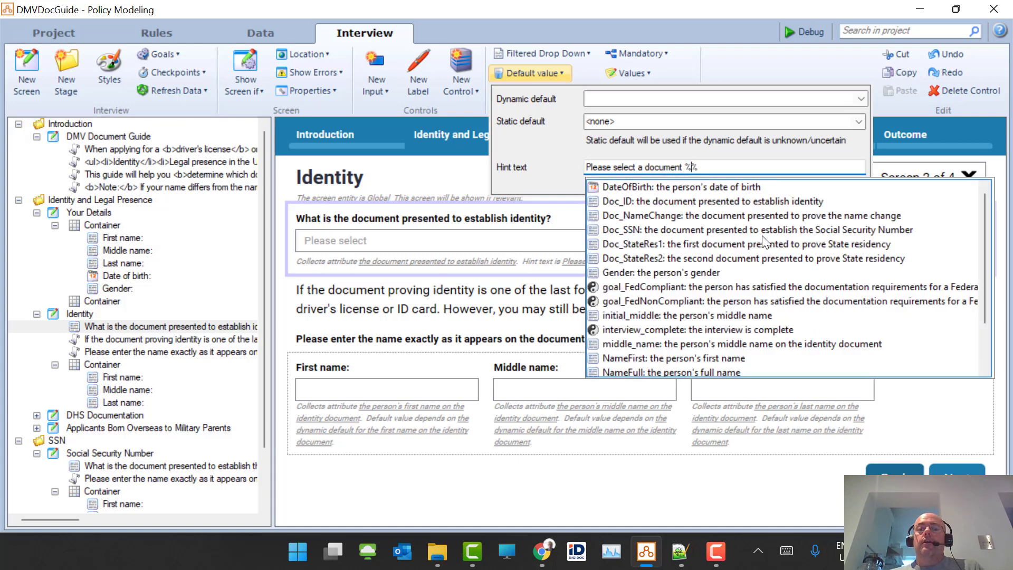
pyautogui.click(735, 359)
pyautogui.write('%NameFirst% %')
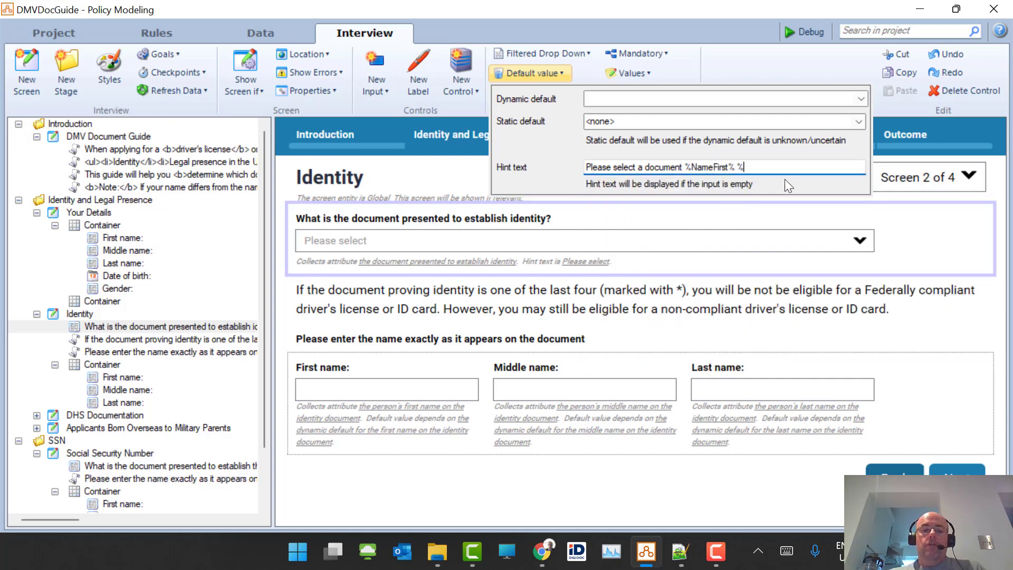
pyautogui.write('initial_middle%')
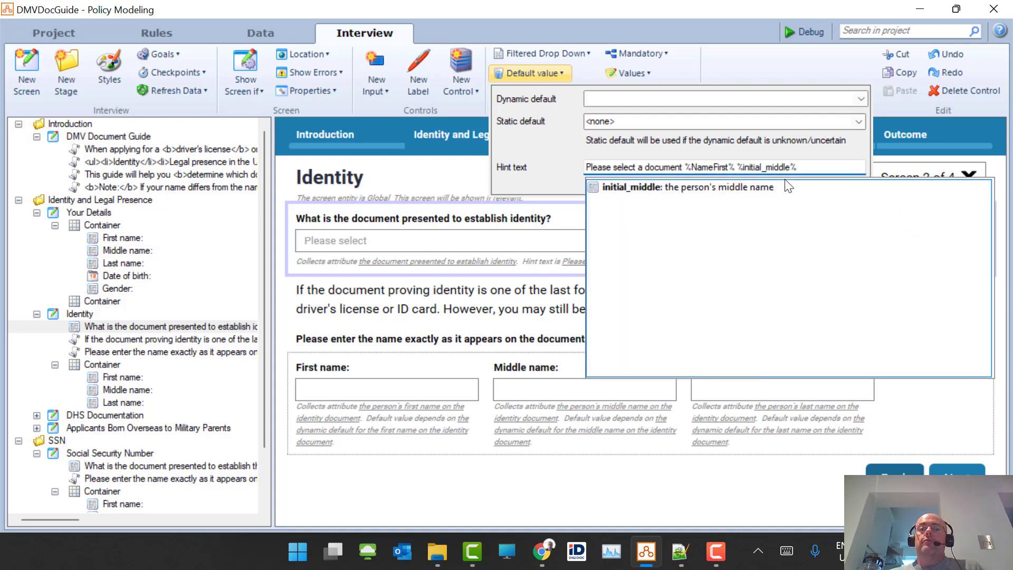
pyautogui.click(692, 192)
pyautogui.doubleClick(692, 192)
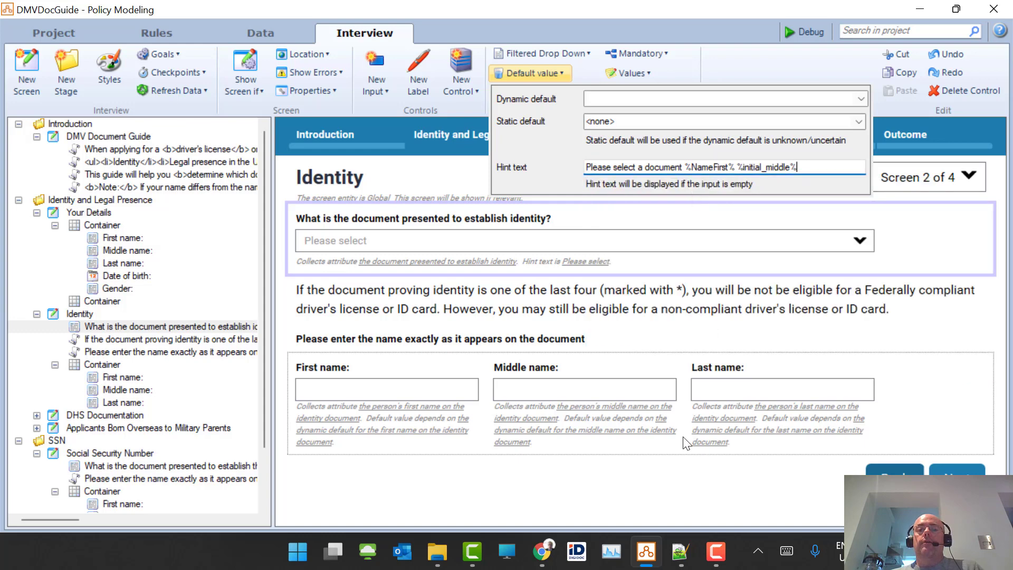
pyautogui.click(652, 429)
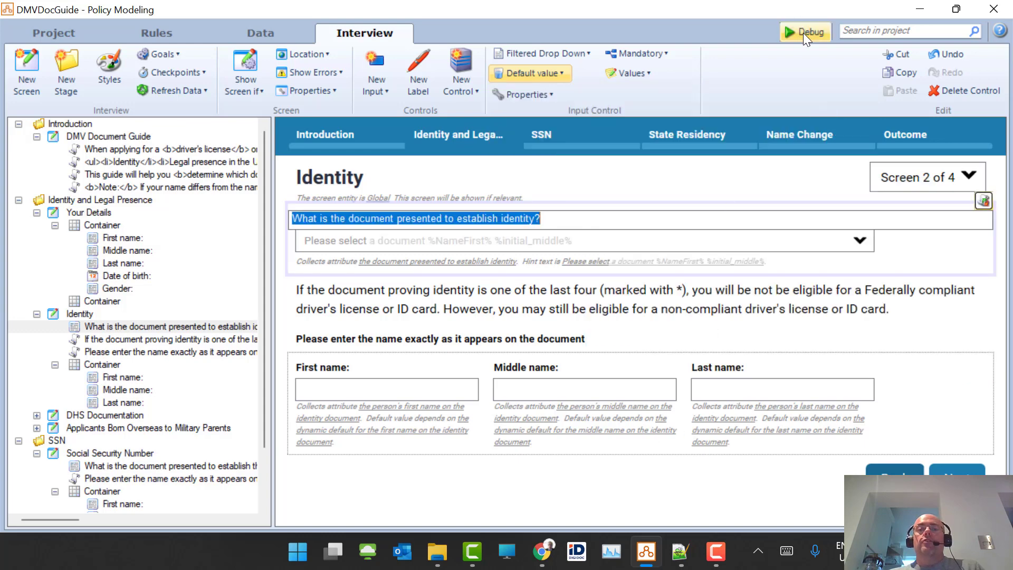
# - Launch the debugger, reset the interview, and advance from DMV Document Guide to Your Details
pyautogui.click(803, 32)
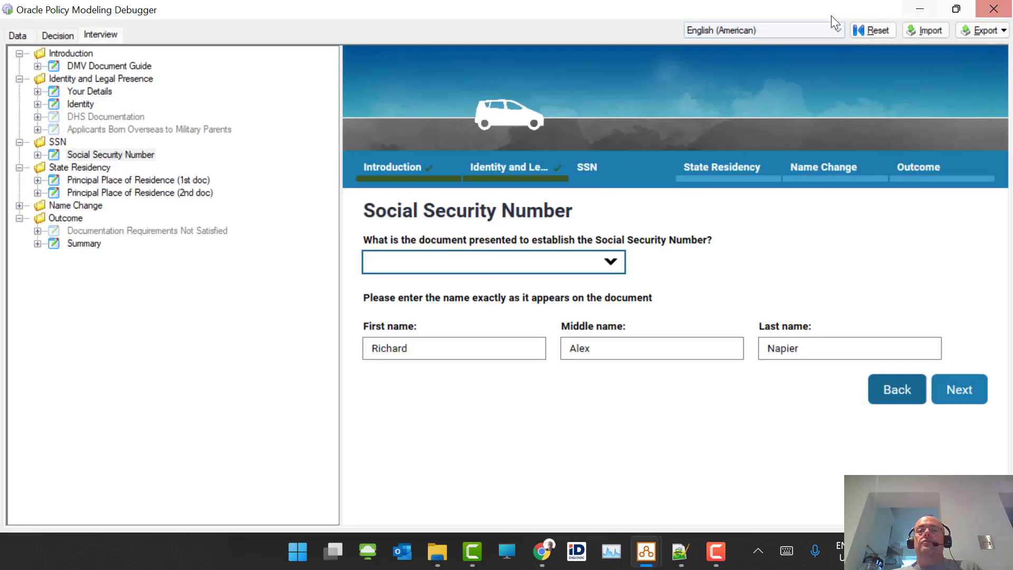
pyautogui.click(857, 29)
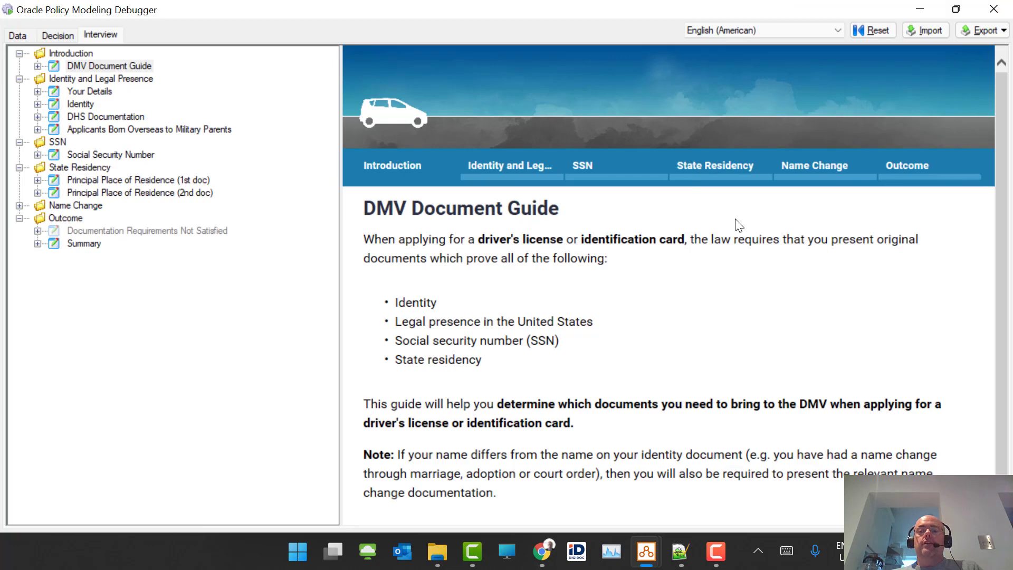
pyautogui.scroll(-2, 736, 220)
pyautogui.click(946, 500)
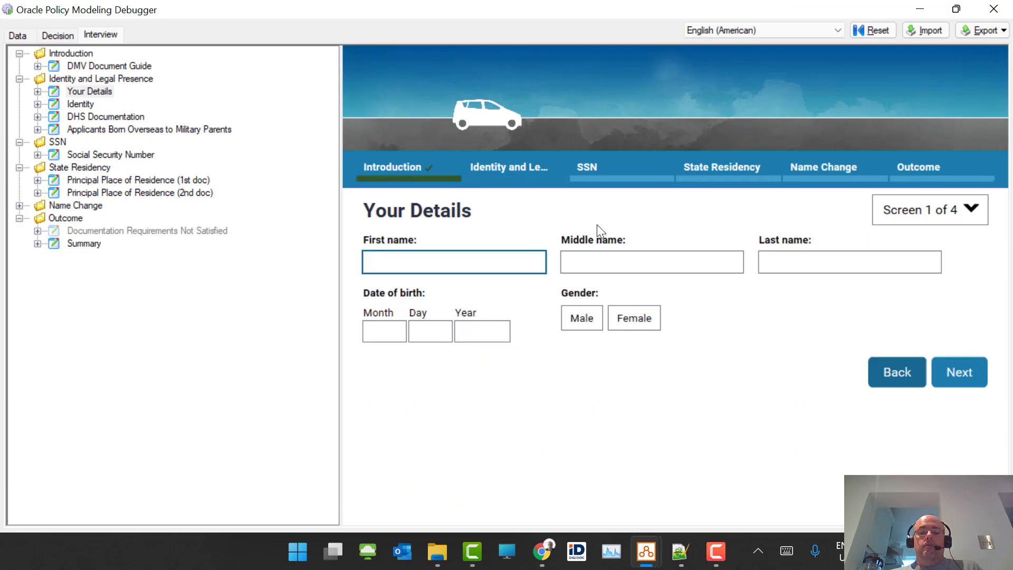
# - Enter the applicant's first, middle and last names
pyautogui.press('Tab')
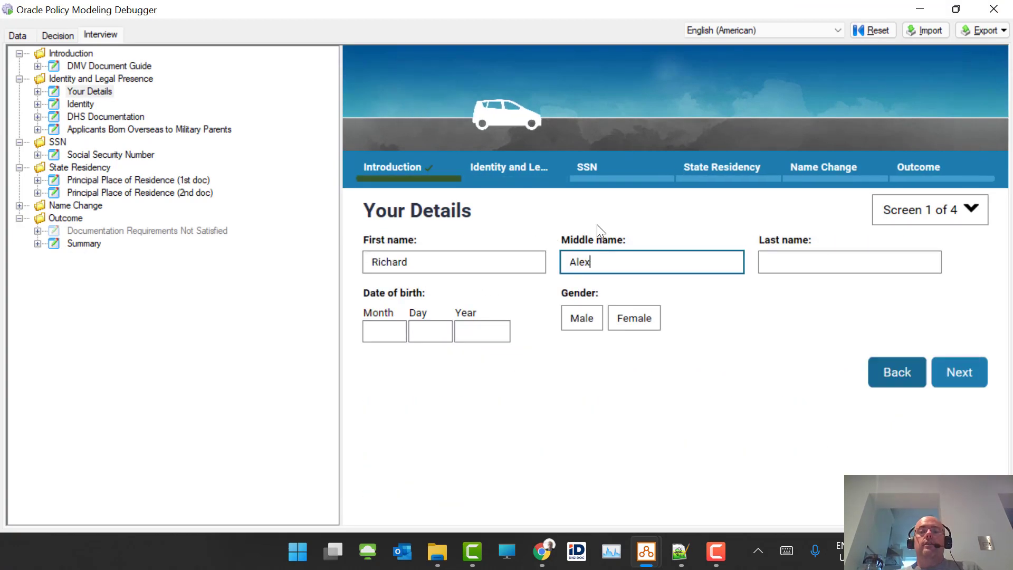
pyautogui.press('Tab')
pyautogui.press('Tab')
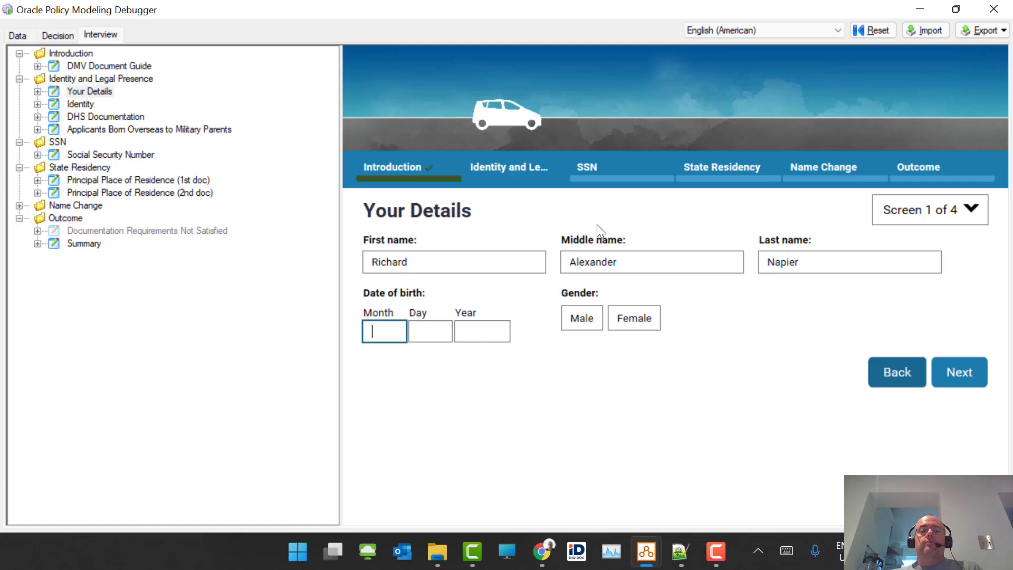
pyautogui.write('07')
pyautogui.press('Tab')
pyautogui.write('03')
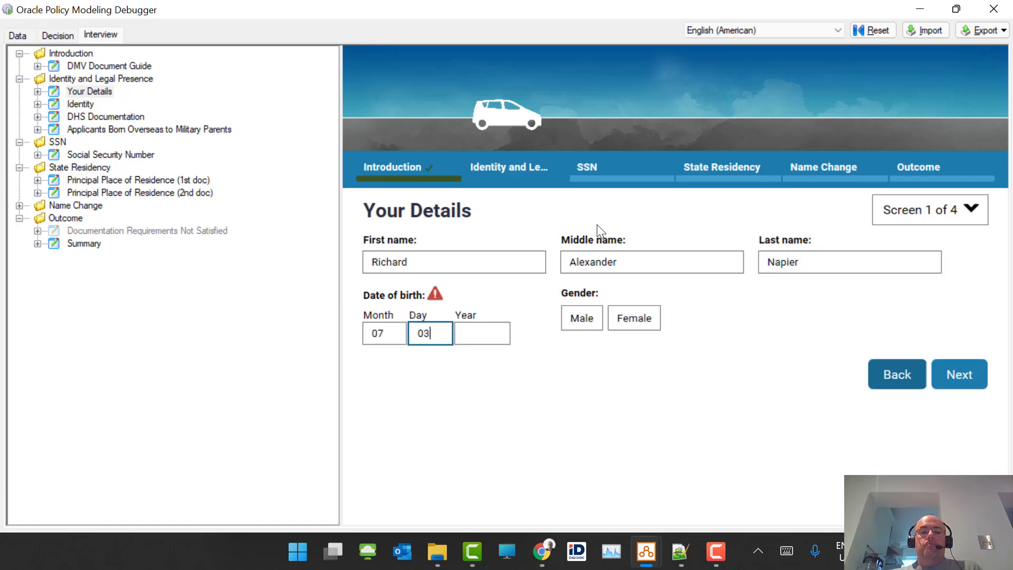
pyautogui.press('Tab')
pyautogui.write('1969')
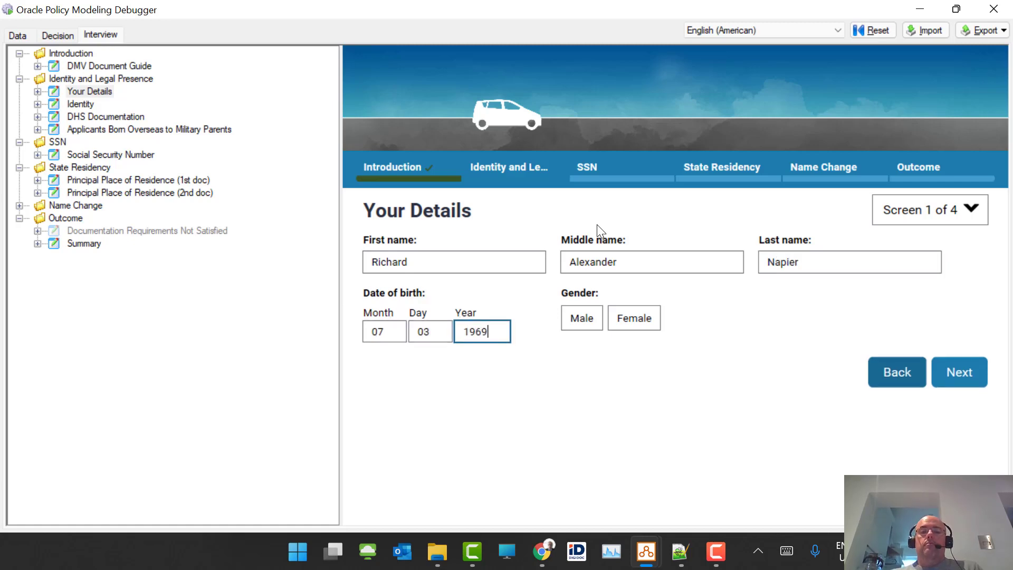
pyautogui.click(583, 327)
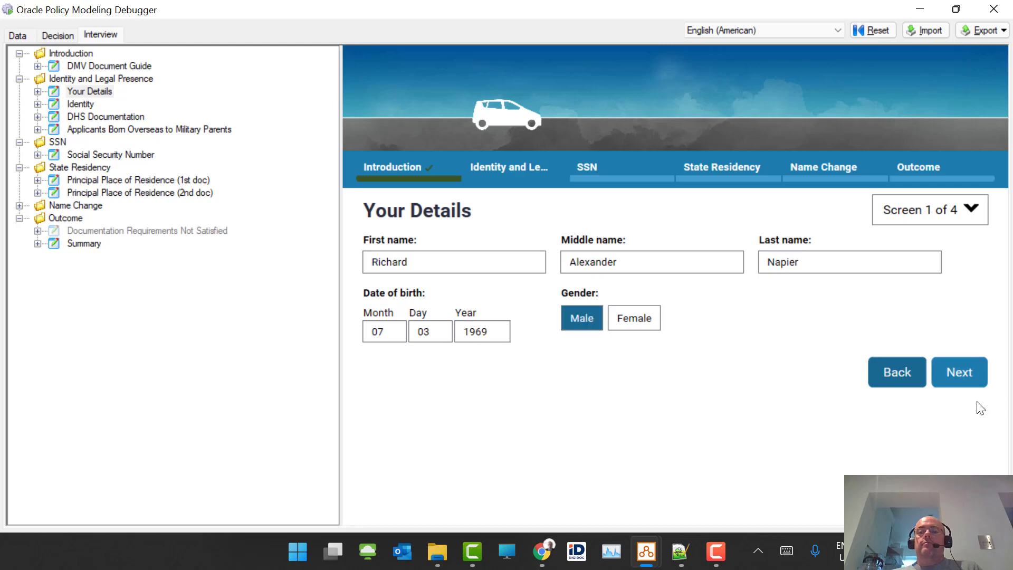
pyautogui.click(970, 375)
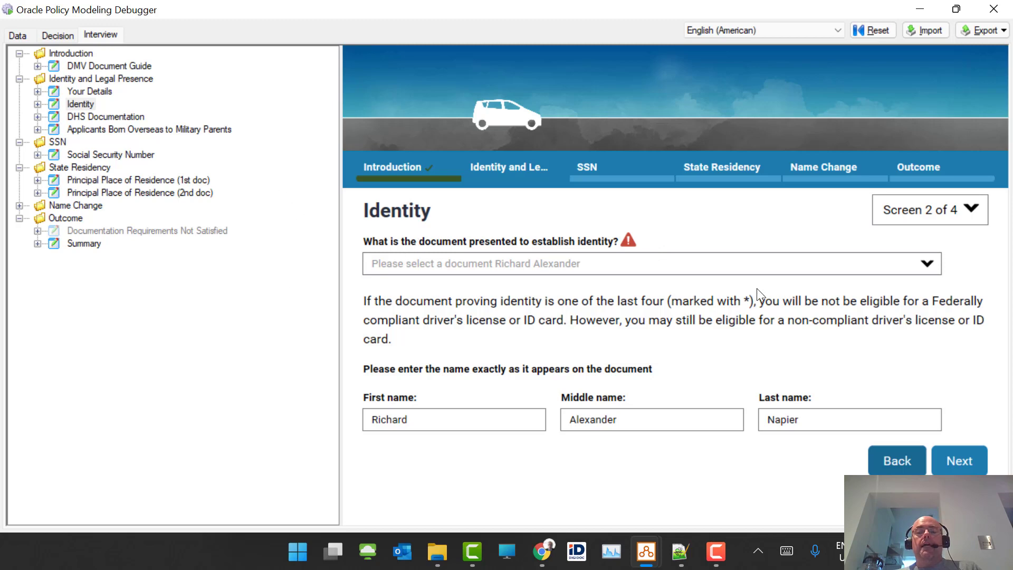
# - Choose a valid, unexpired U.S. passport for identity and a Social Security Card for SSN
pyautogui.click(977, 462)
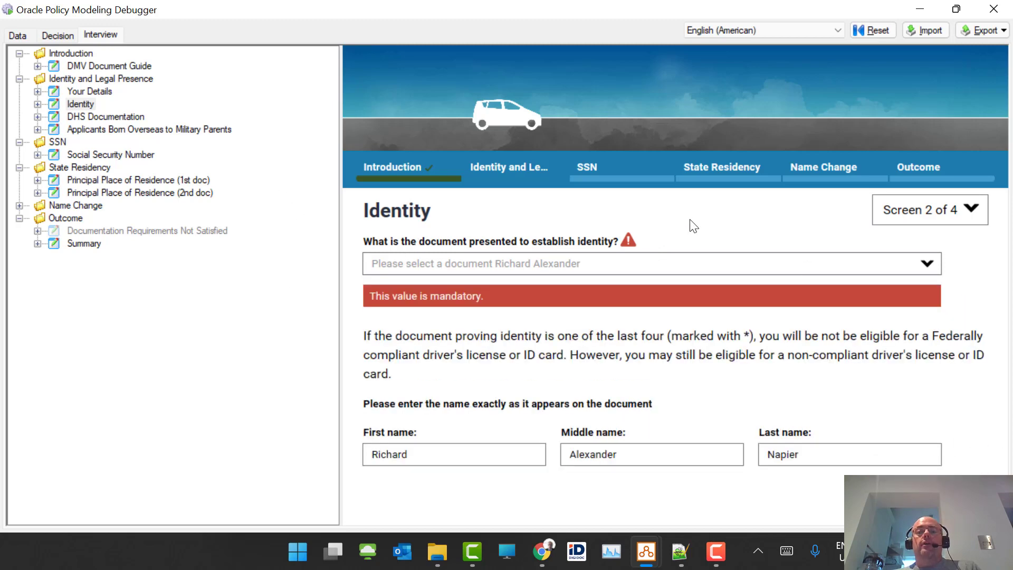
pyautogui.click(631, 265)
pyautogui.click(927, 263)
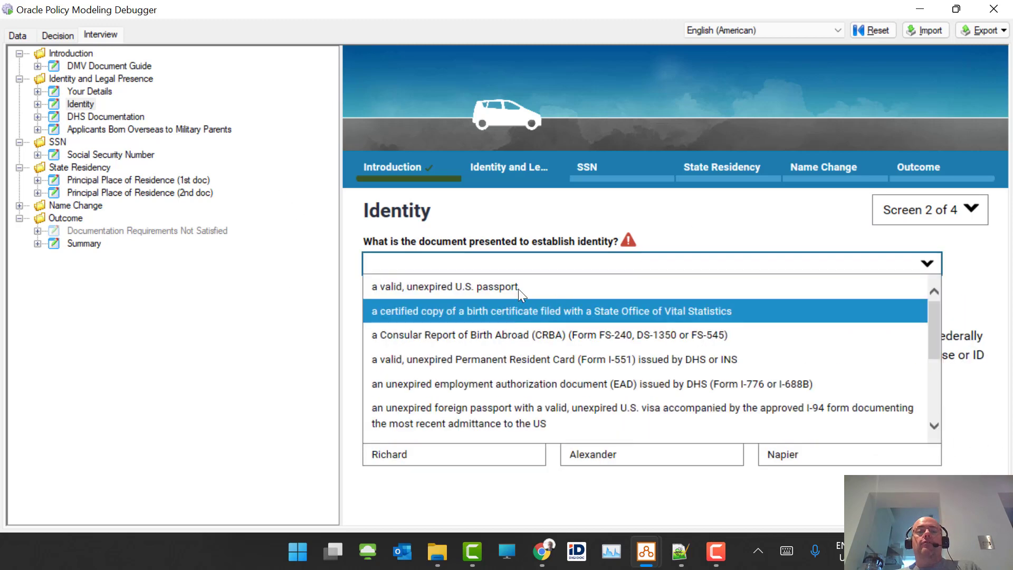
pyautogui.click(517, 288)
pyautogui.click(958, 461)
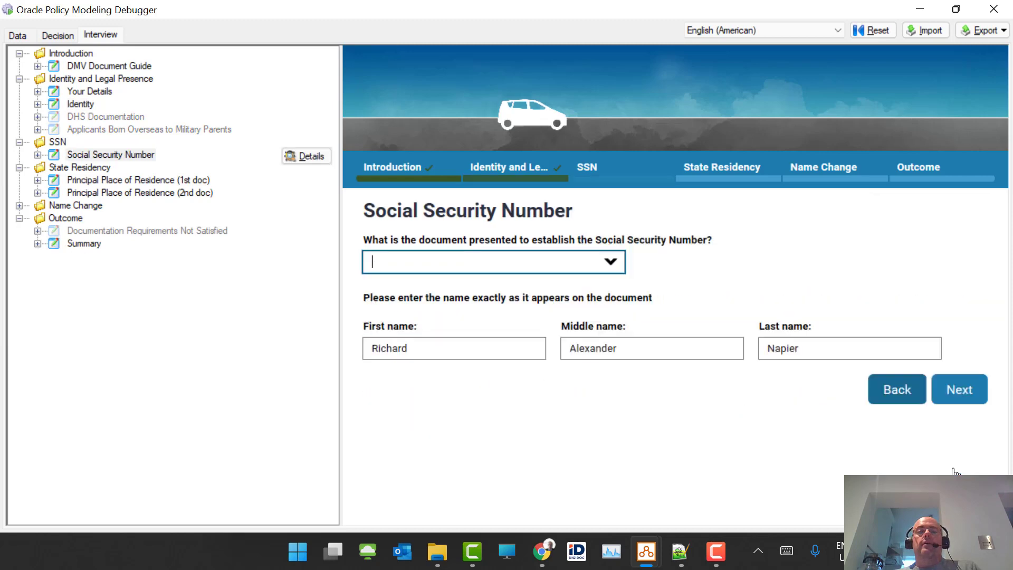
pyautogui.click(611, 263)
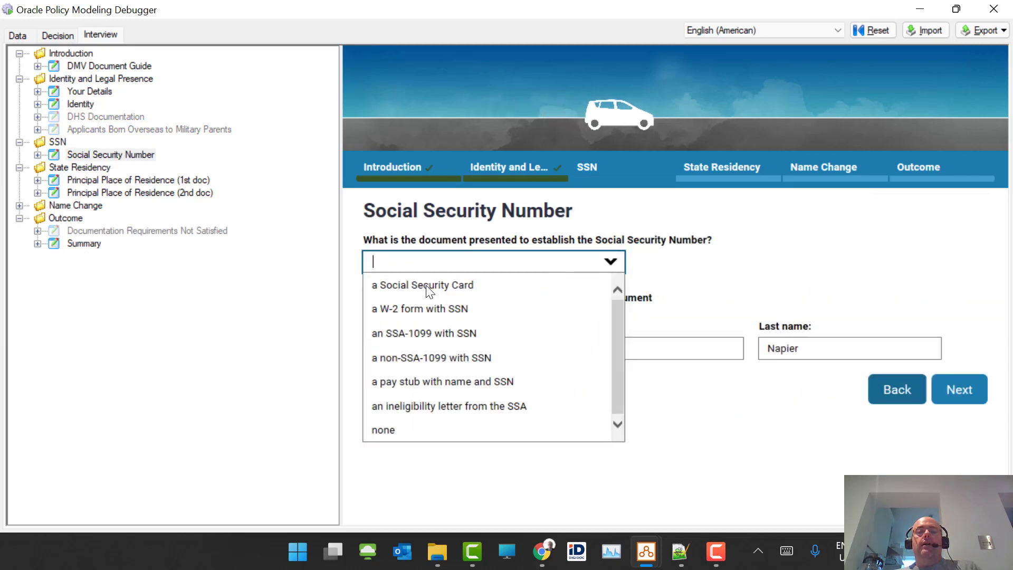
pyautogui.click(430, 287)
# - Choose a utility bill and a W-2 as the two residency documents, reaching the Summary
pyautogui.click(959, 390)
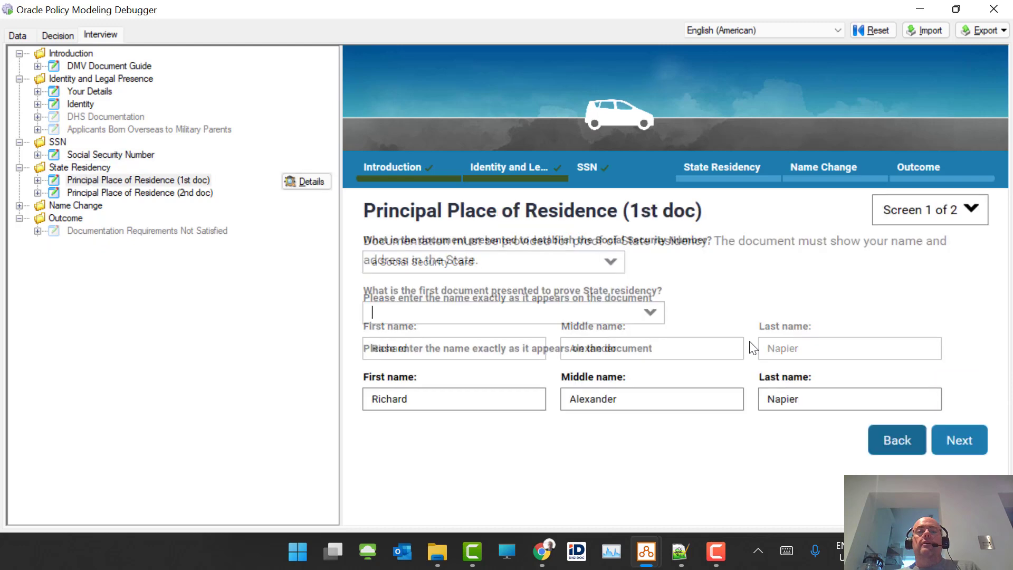
pyautogui.click(651, 316)
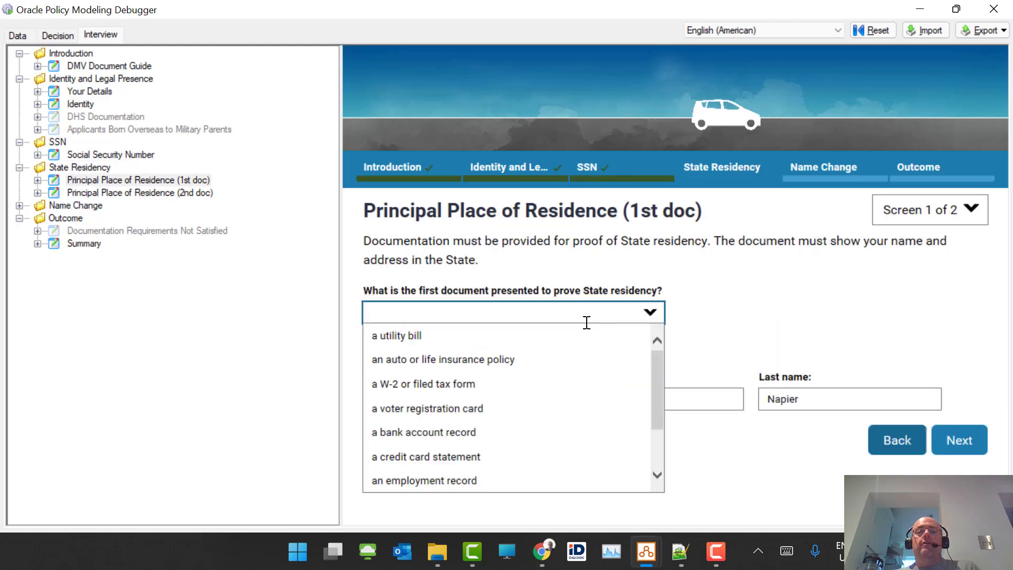
pyautogui.click(539, 339)
pyautogui.click(953, 439)
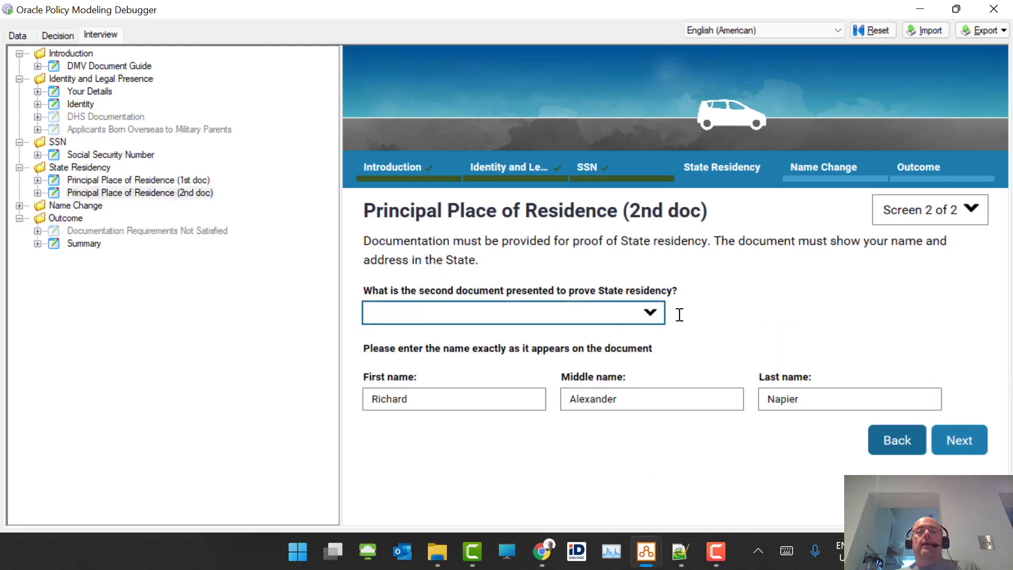
pyautogui.click(654, 314)
pyautogui.click(475, 360)
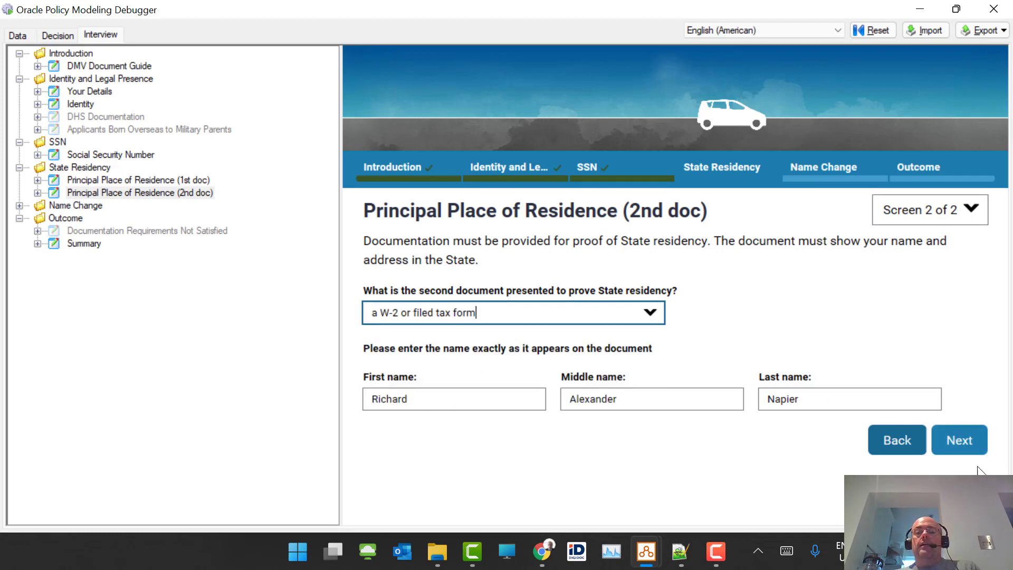
pyautogui.click(943, 442)
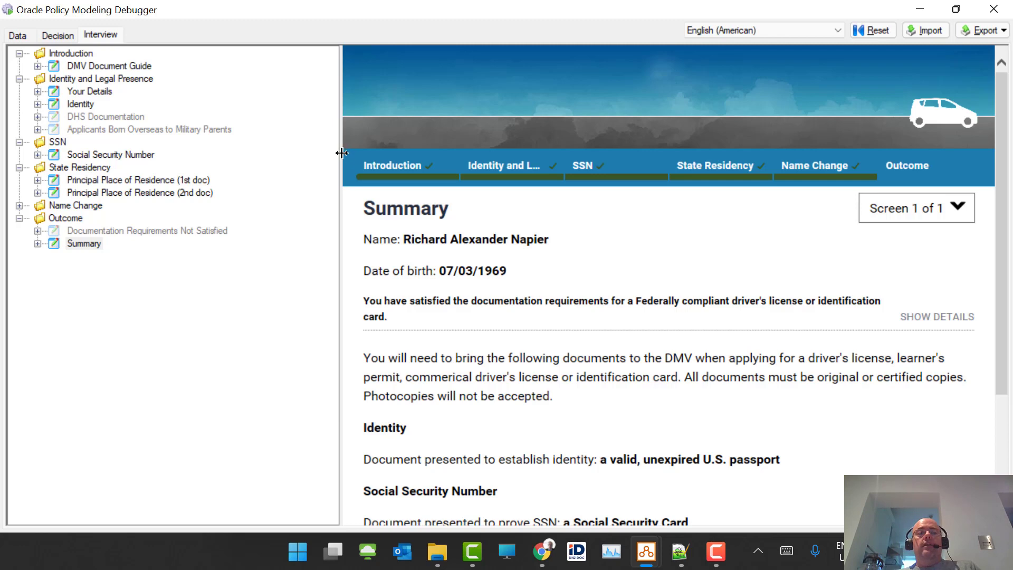
# - Narrow the outline pane so the Summary page gets a wider display area
pyautogui.moveTo(341, 152); pyautogui.dragTo(241, 162)
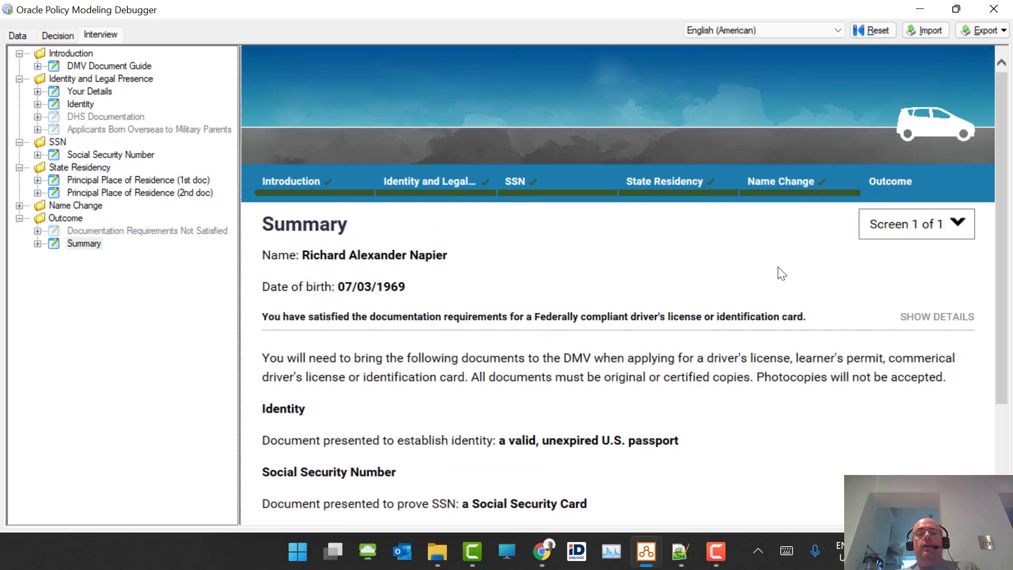
pyautogui.moveTo(1002, 262); pyautogui.dragTo(980, 149)
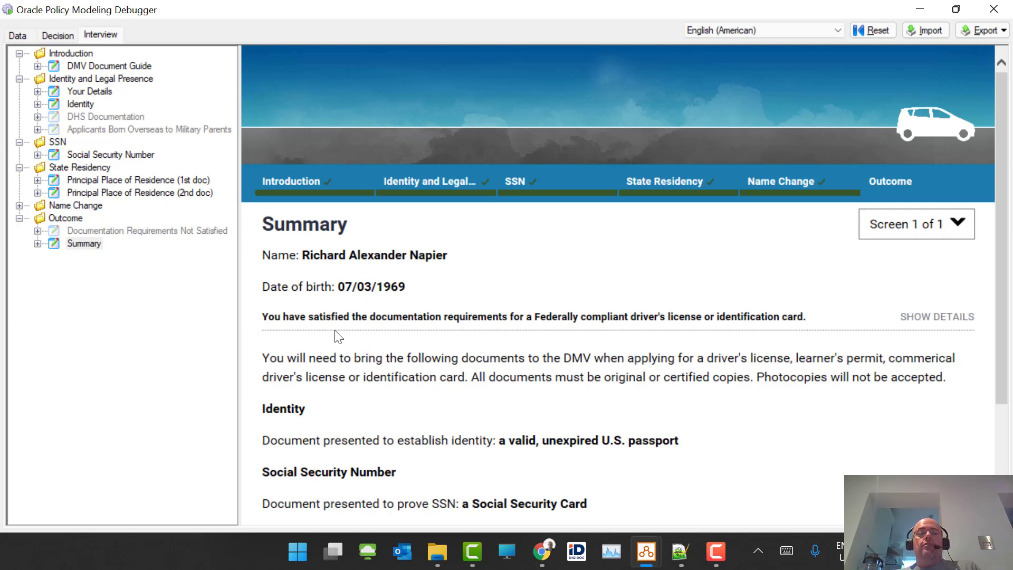
# - Show the Summary's detailed requirement reasons and expand the name-compatibility explanation
pyautogui.click(938, 317)
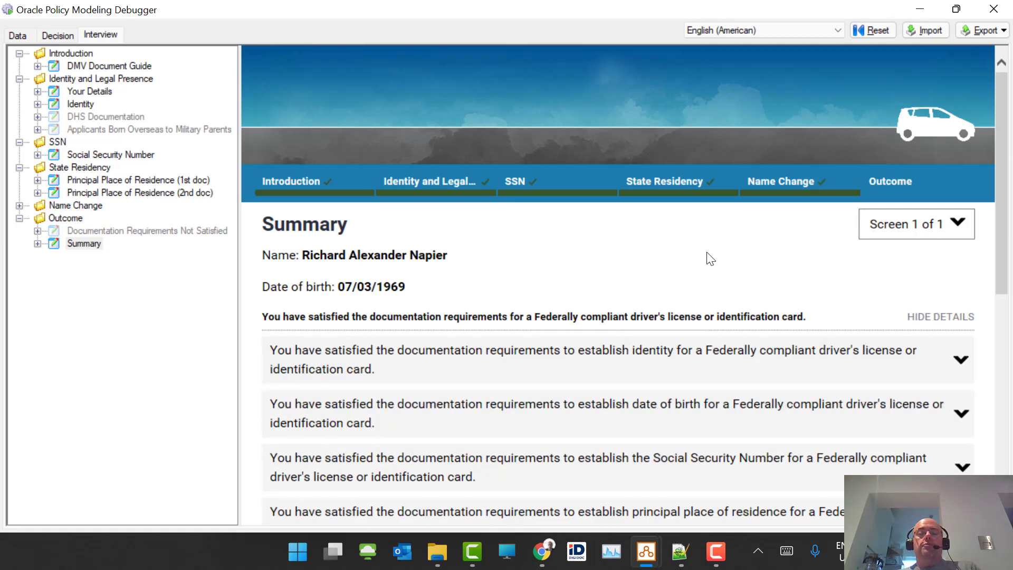
pyautogui.scroll(-3, 708, 260)
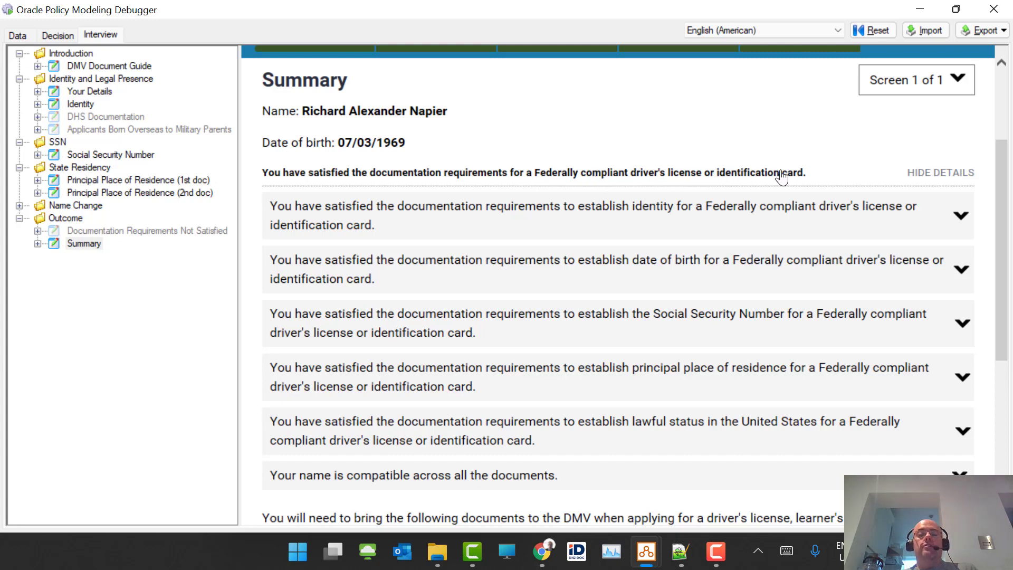
pyautogui.click(959, 477)
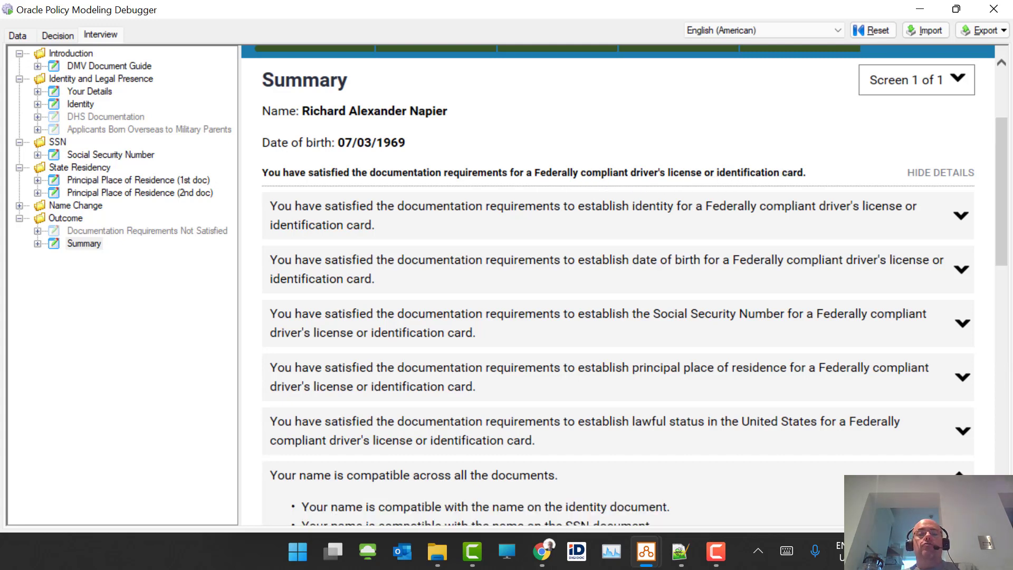
pyautogui.scroll(-3, 765, 343)
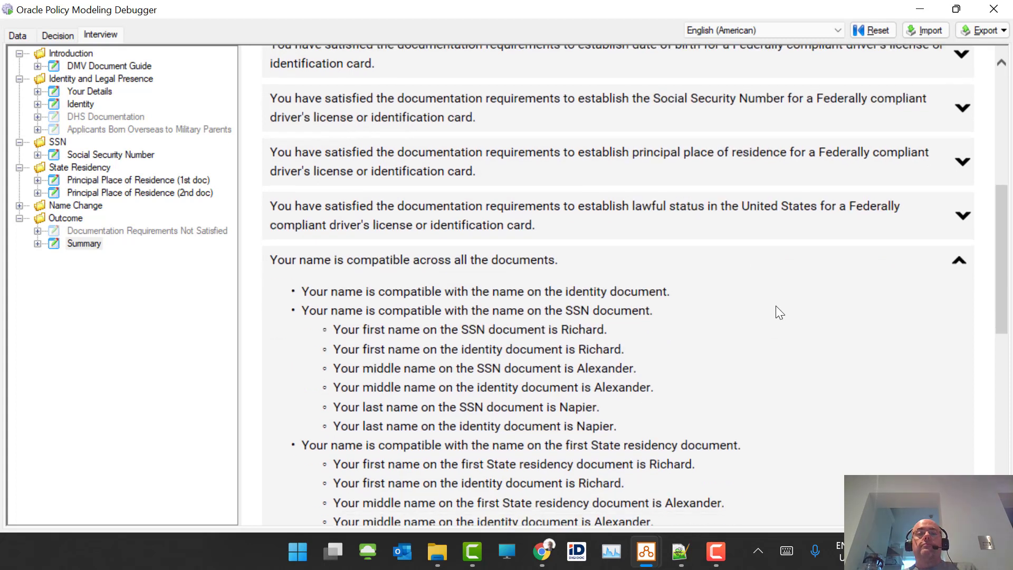
pyautogui.scroll(-3, 776, 307)
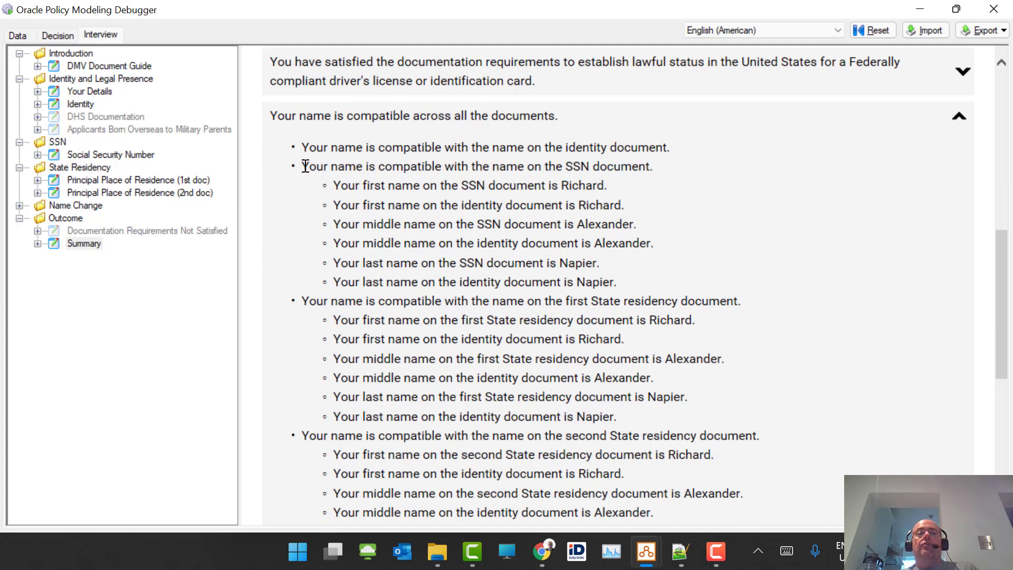
# - Select the SSN name-compatibility sentence, then collapse the explanation again
pyautogui.moveTo(305, 167); pyautogui.dragTo(668, 164)
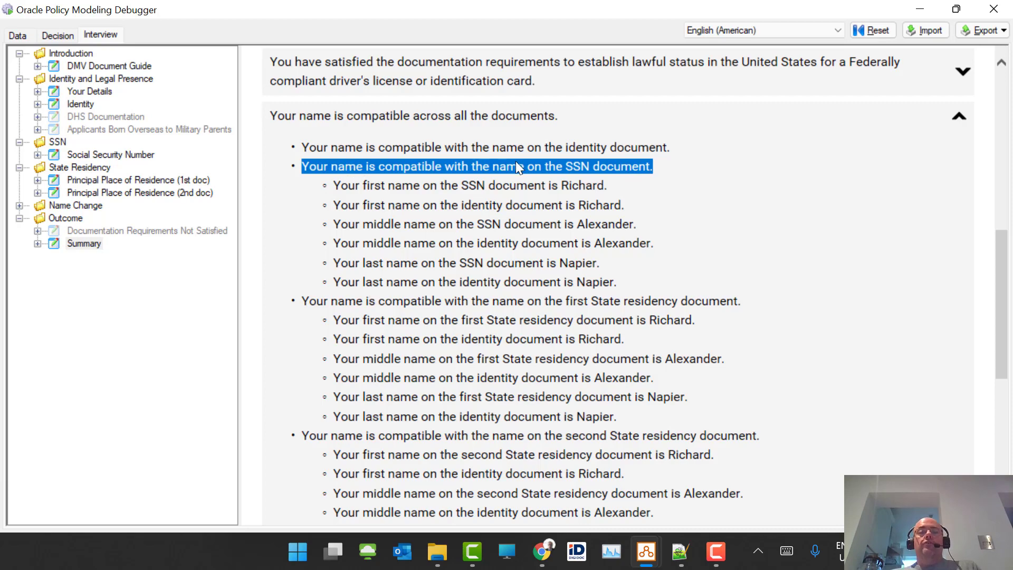
pyautogui.scroll(-4, 520, 164)
pyautogui.scroll(10, 524, 165)
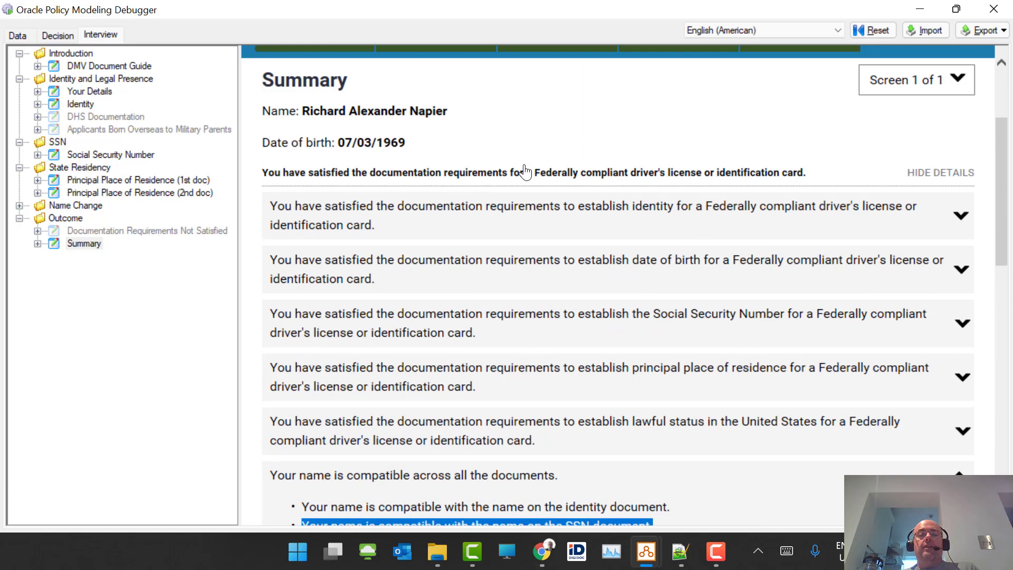
pyautogui.scroll(-3, 526, 171)
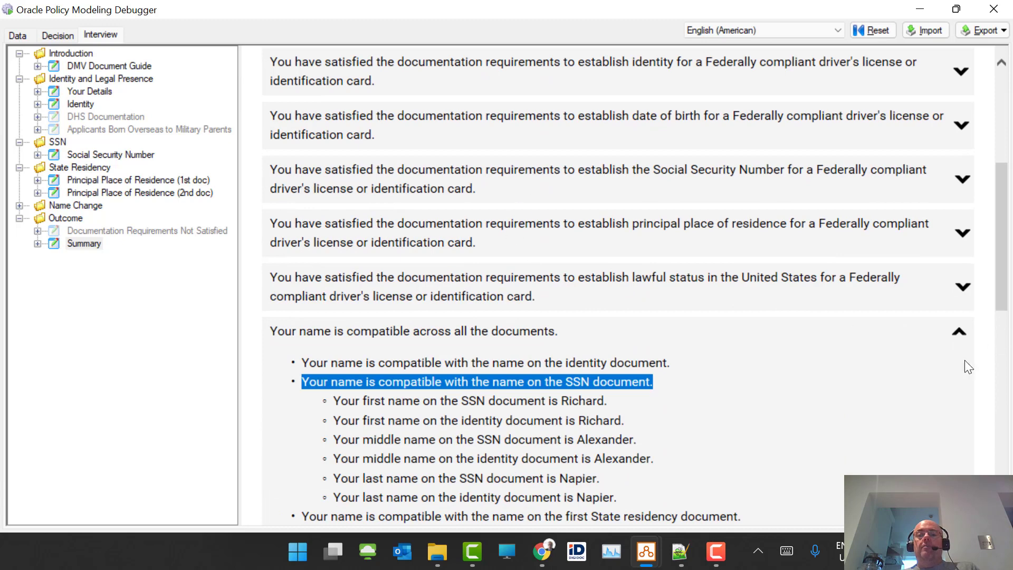
pyautogui.click(959, 333)
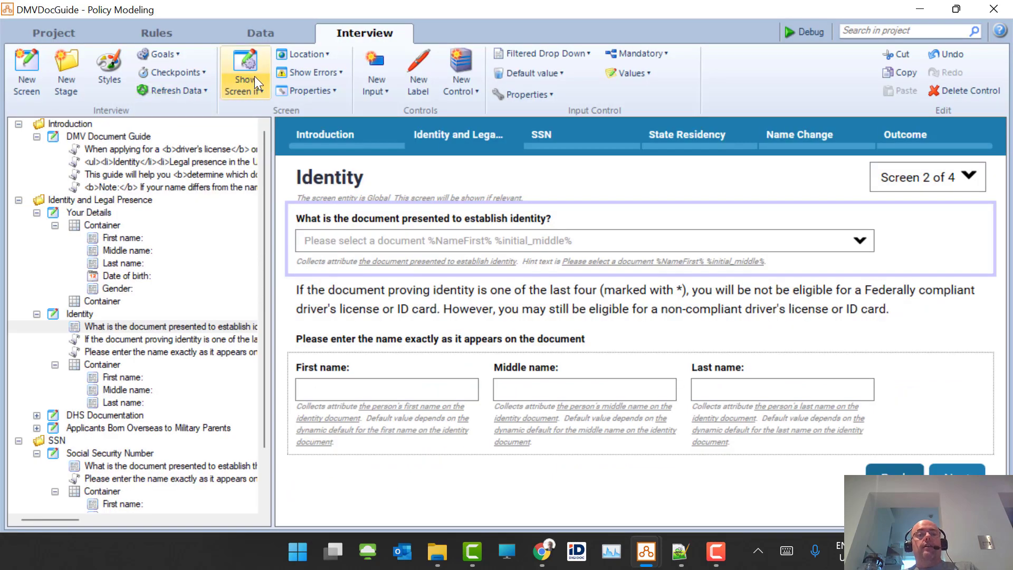
# - On the Data tab, filter attributes by 'compat', widen Attribute Text, and select the SSN compatibility attribute
pyautogui.click(268, 32)
pyautogui.click(907, 87)
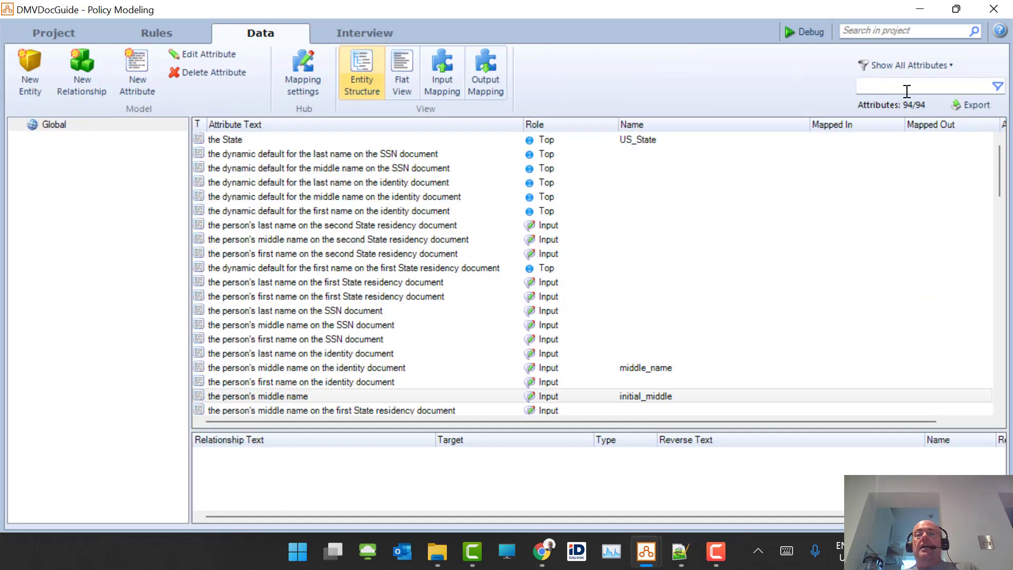
pyautogui.hotkey('ctrl', 'v')
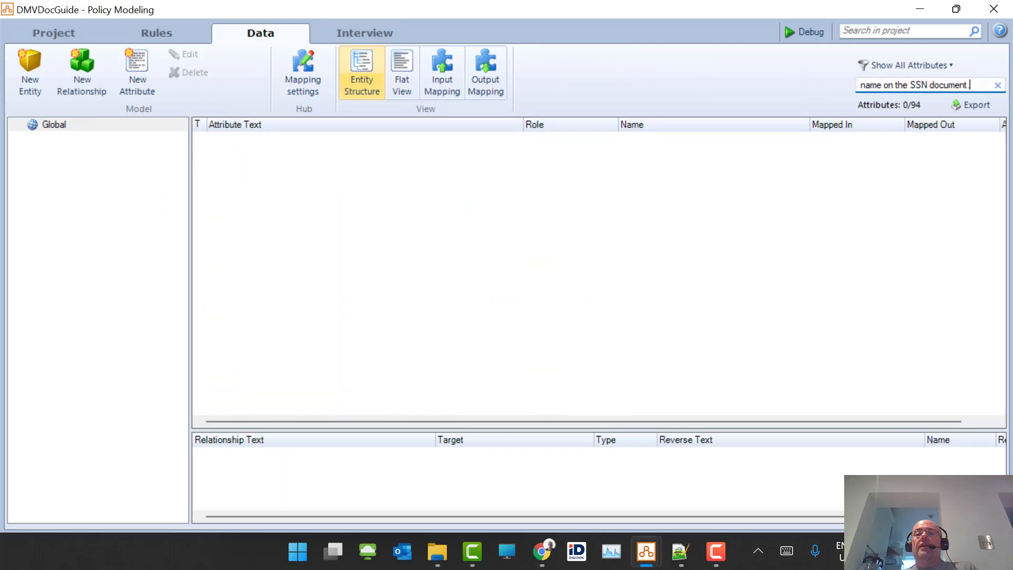
pyautogui.click(998, 85)
pyautogui.write('compat')
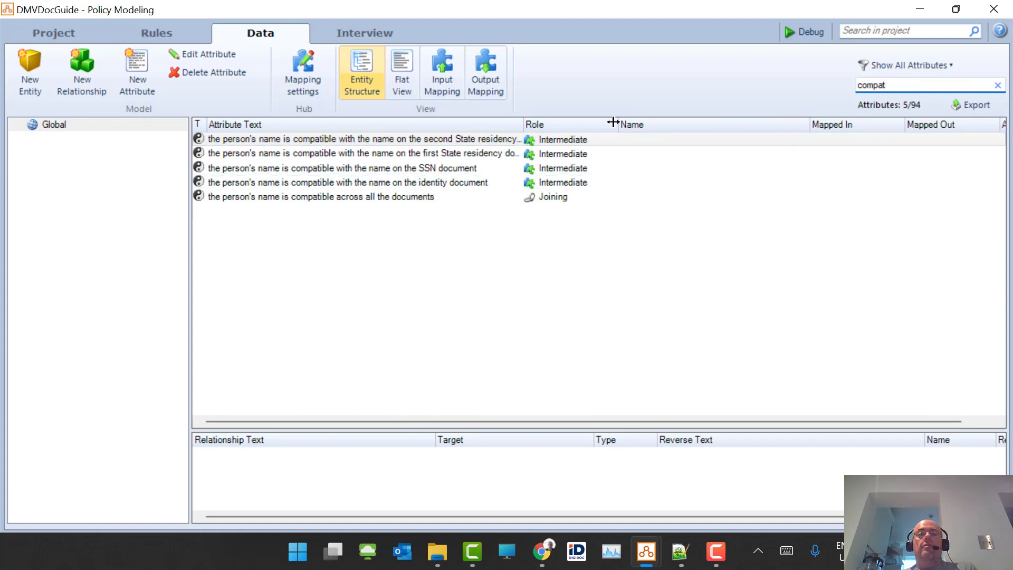
pyautogui.moveTo(525, 127); pyautogui.dragTo(598, 126)
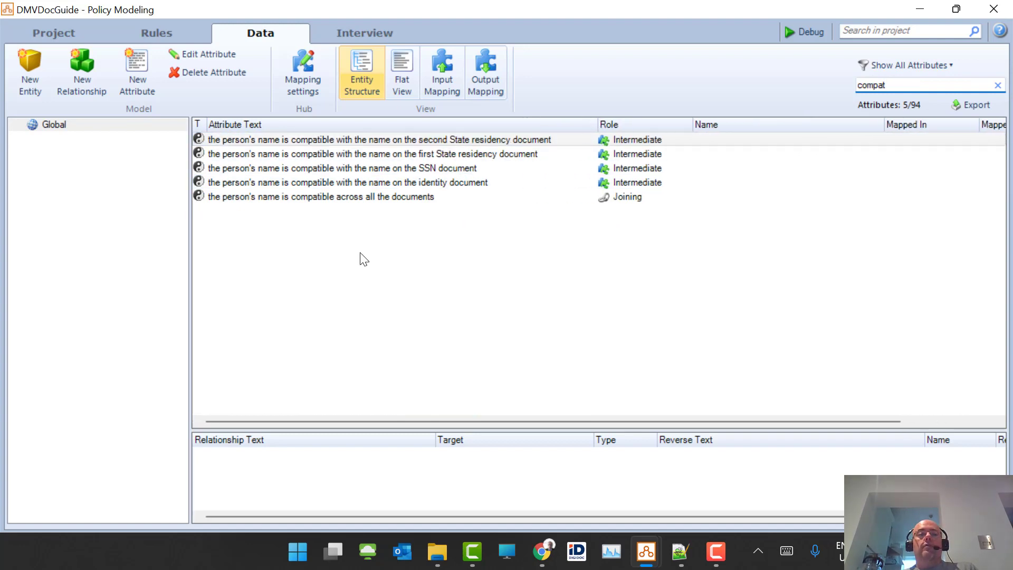
pyautogui.click(257, 168)
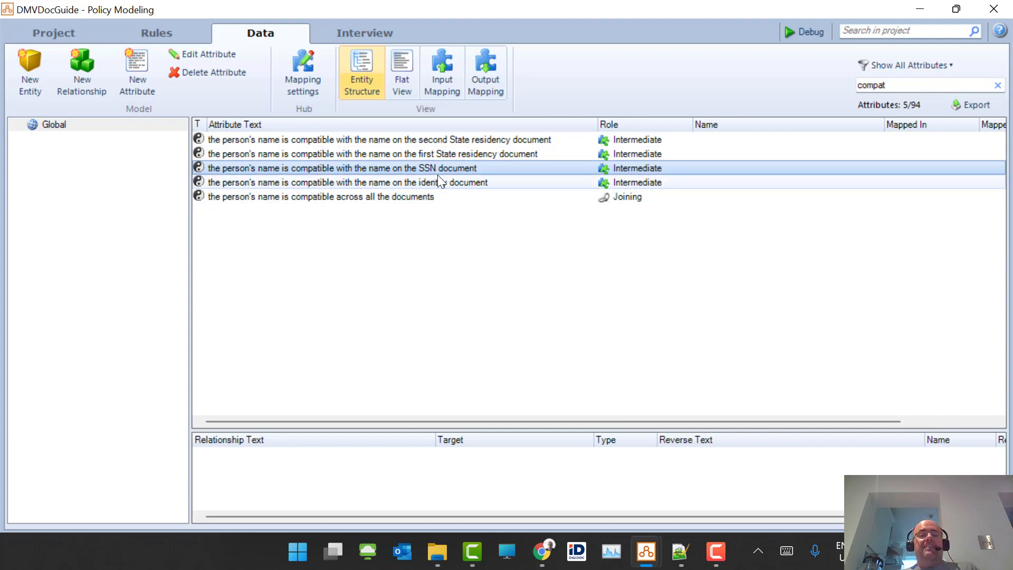
# - Confirm the SSN name-compatibility attribute's explanation options, save it, and run the interview in the debugger
pyautogui.doubleClick(387, 170)
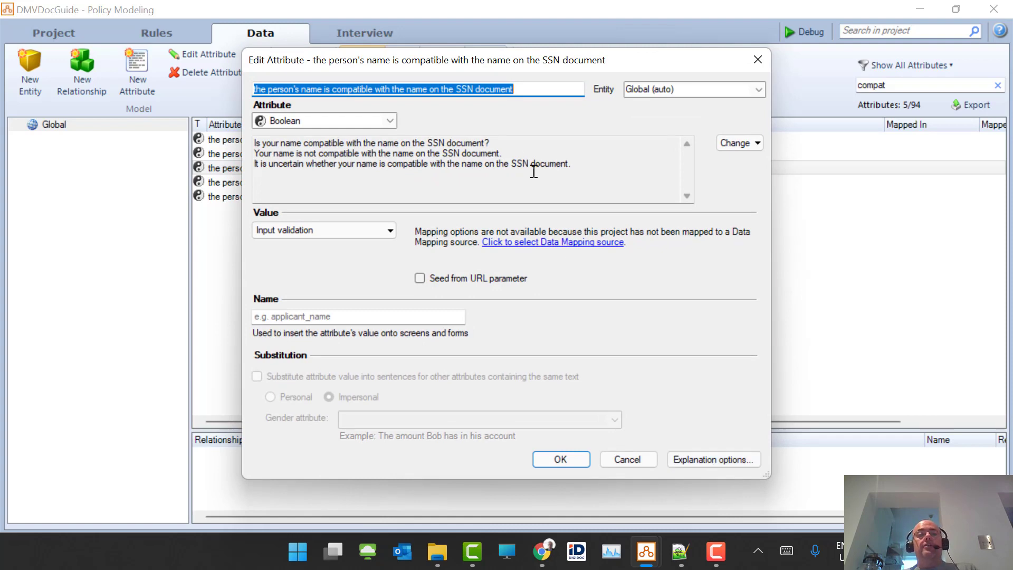
pyautogui.click(717, 456)
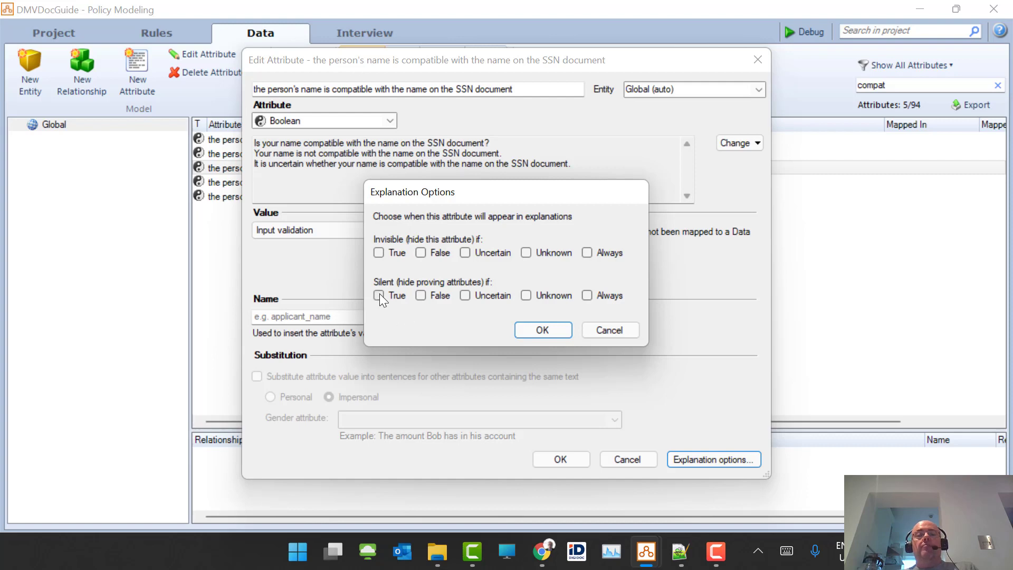
pyautogui.click(543, 330)
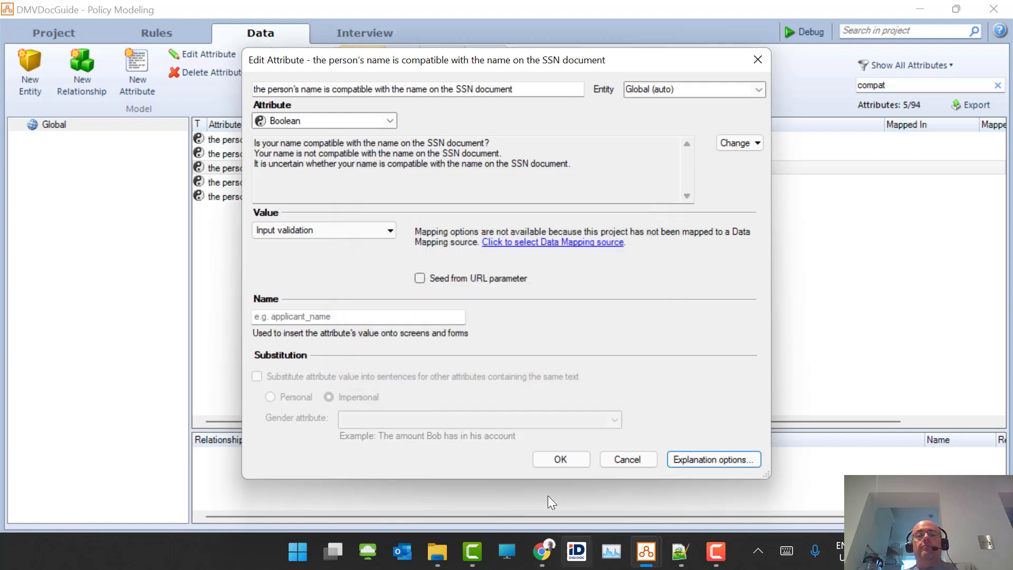
pyautogui.click(561, 459)
pyautogui.click(798, 32)
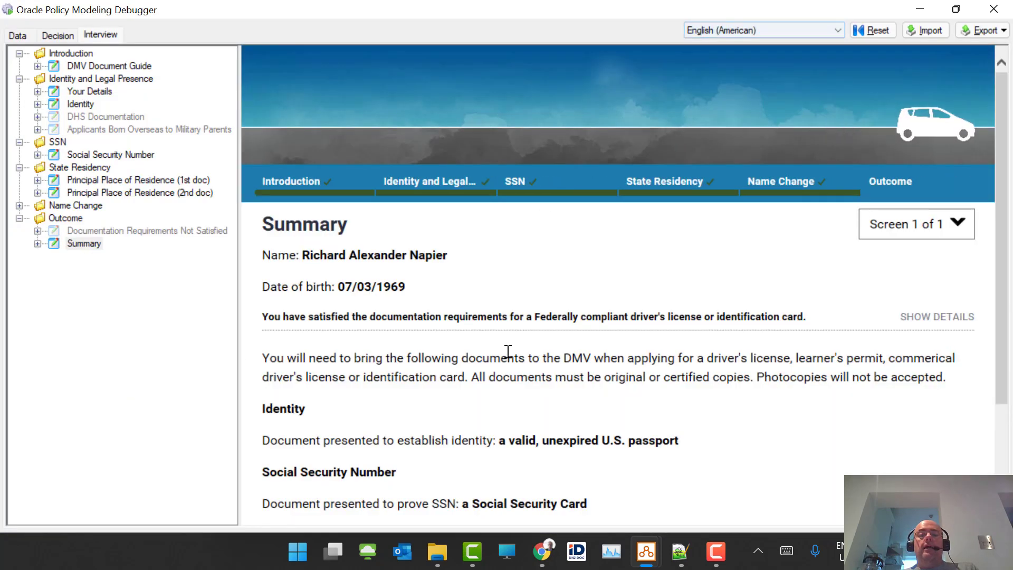
# - Show the Summary's detailed requirements and expand 'Your name is compatible across all the documents'
pyautogui.click(935, 317)
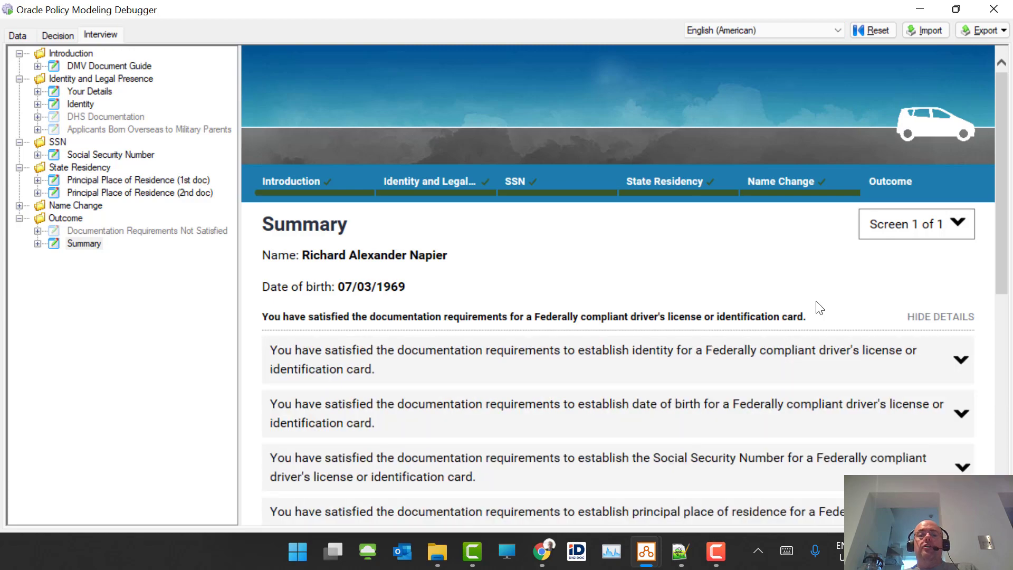
pyautogui.scroll(-5, 812, 301)
pyautogui.click(406, 331)
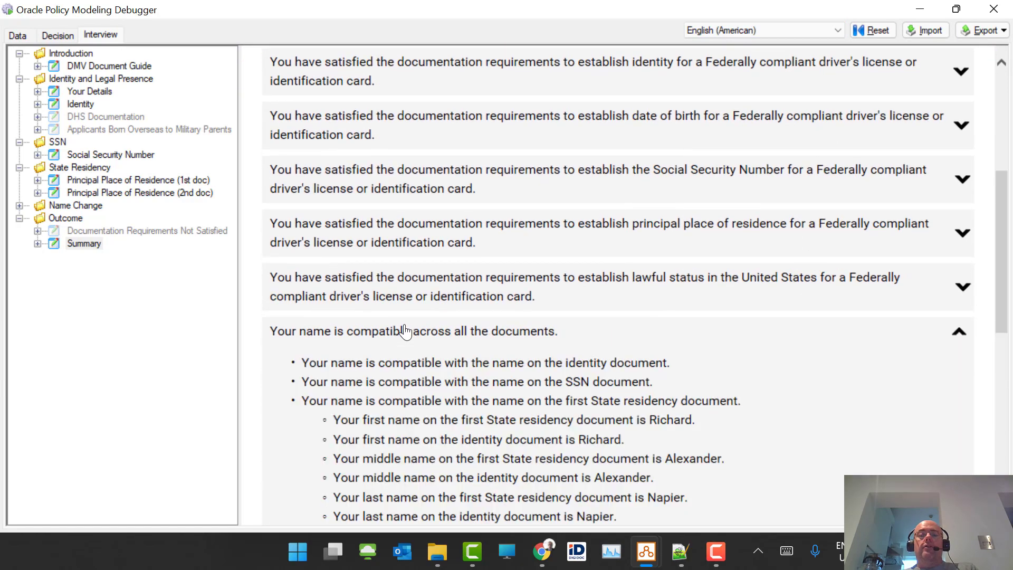
pyautogui.scroll(-1, 618, 231)
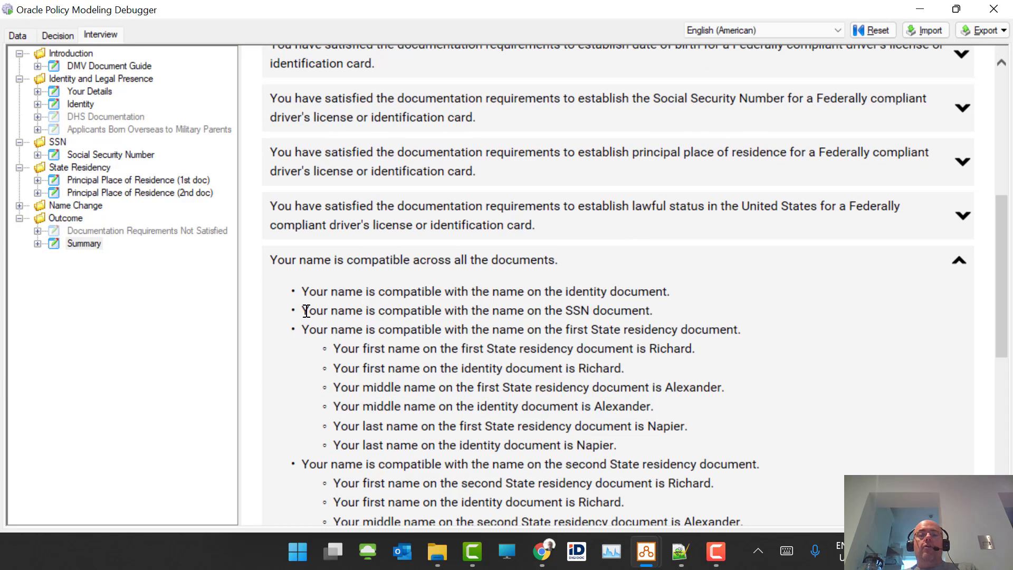
# - Select the SSN and other document bullet lines to inspect them, then return to the policy project
pyautogui.moveTo(306, 311); pyautogui.dragTo(708, 302)
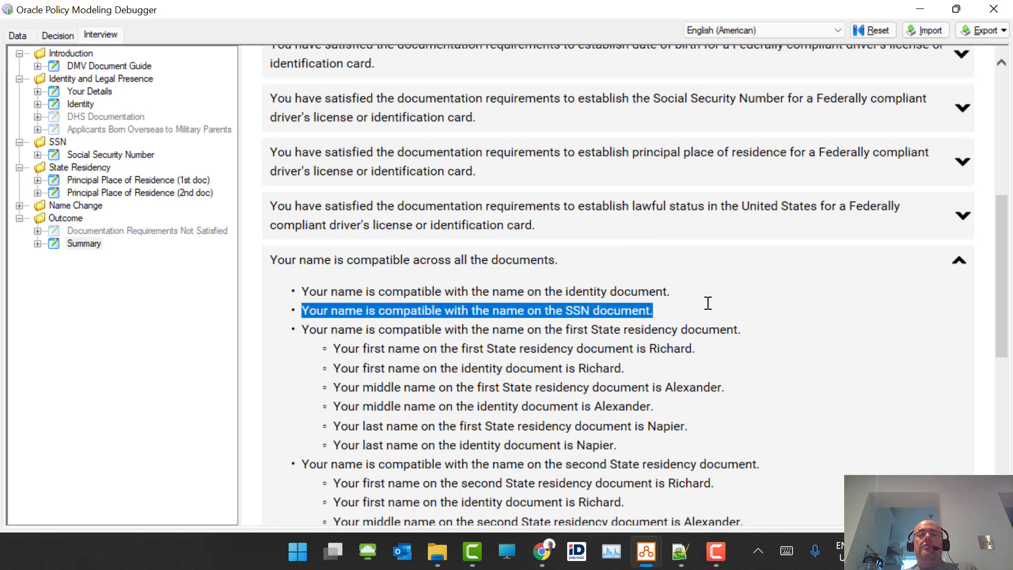
pyautogui.click(660, 313)
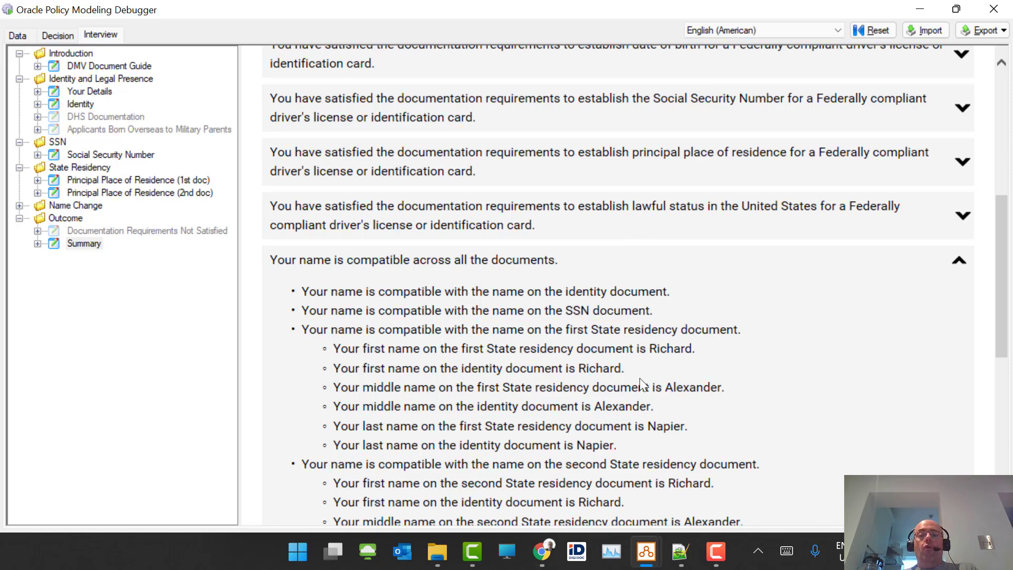
pyautogui.scroll(-3, 640, 376)
pyautogui.scroll(2, 640, 375)
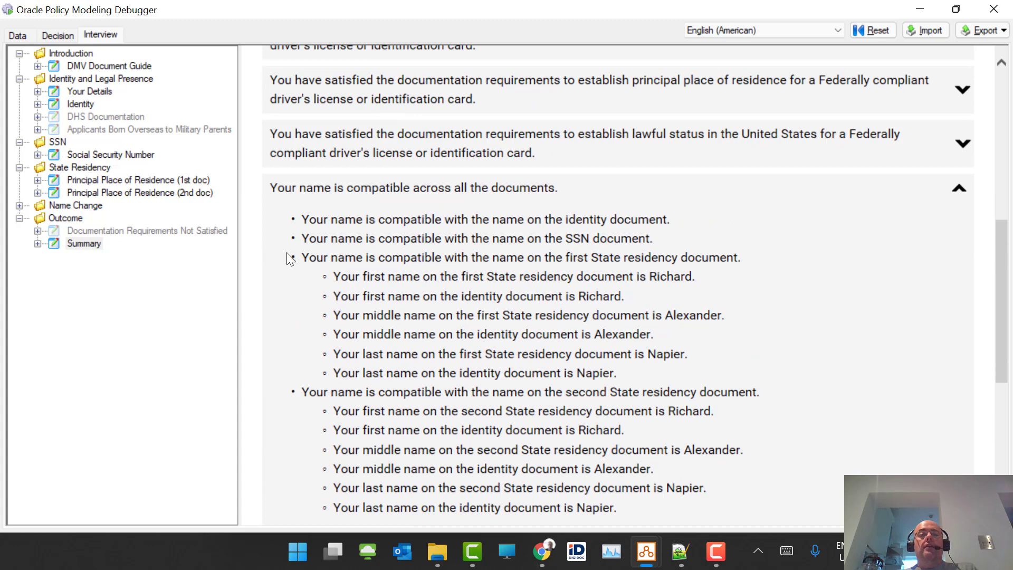
pyautogui.moveTo(300, 258); pyautogui.dragTo(712, 258)
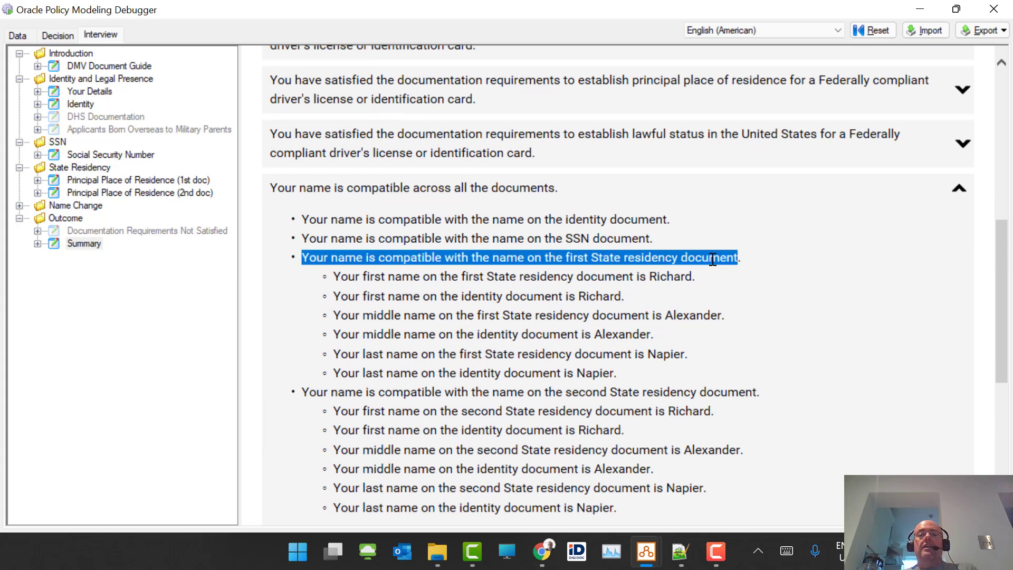
pyautogui.hotkey('alt', 'Tab')
# - Set the first State residency compatibility attribute to Silent if True in its explanation options
pyautogui.click(469, 154)
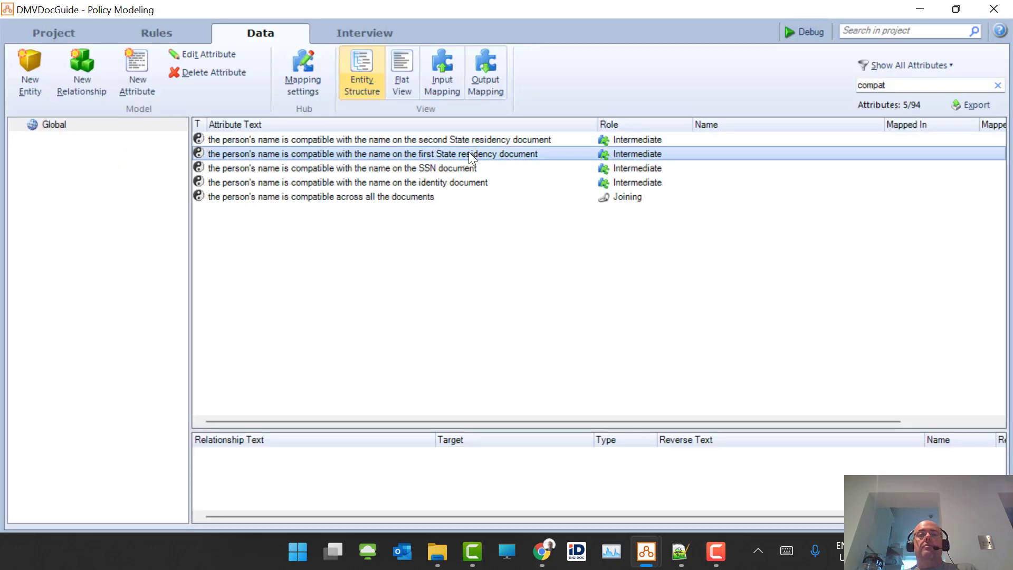
pyautogui.doubleClick(444, 153)
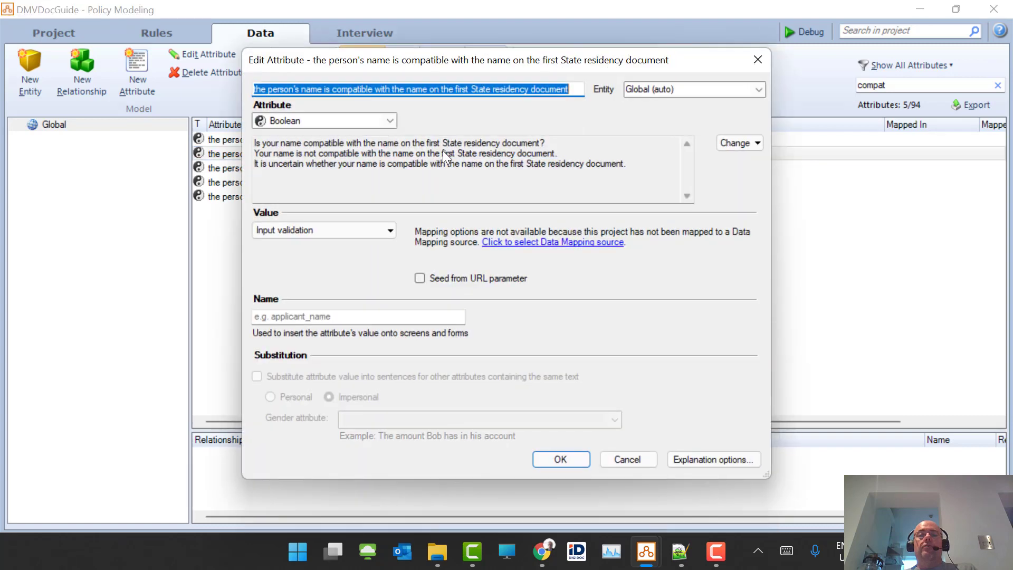
pyautogui.click(676, 459)
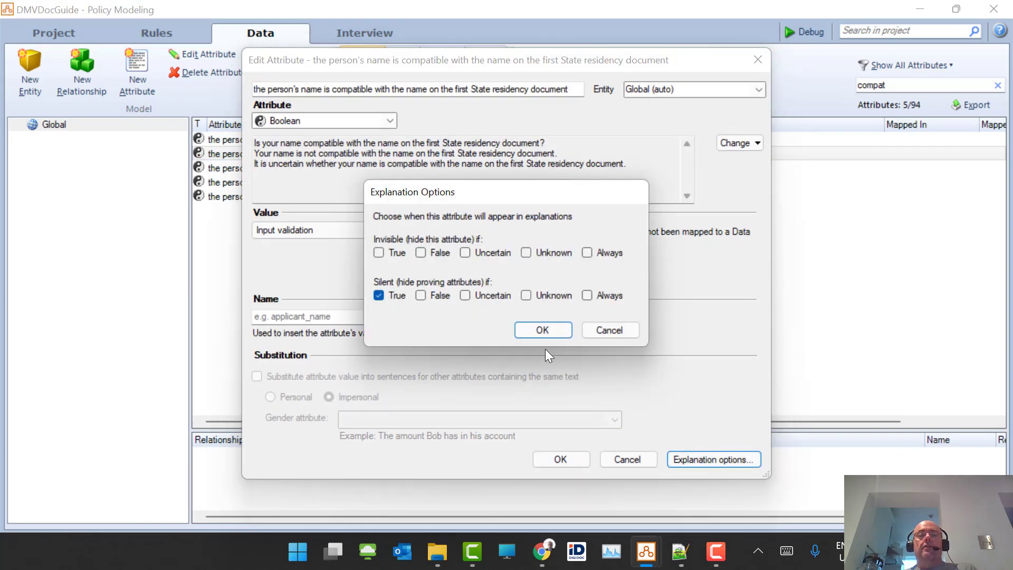
pyautogui.click(540, 332)
pyautogui.click(560, 459)
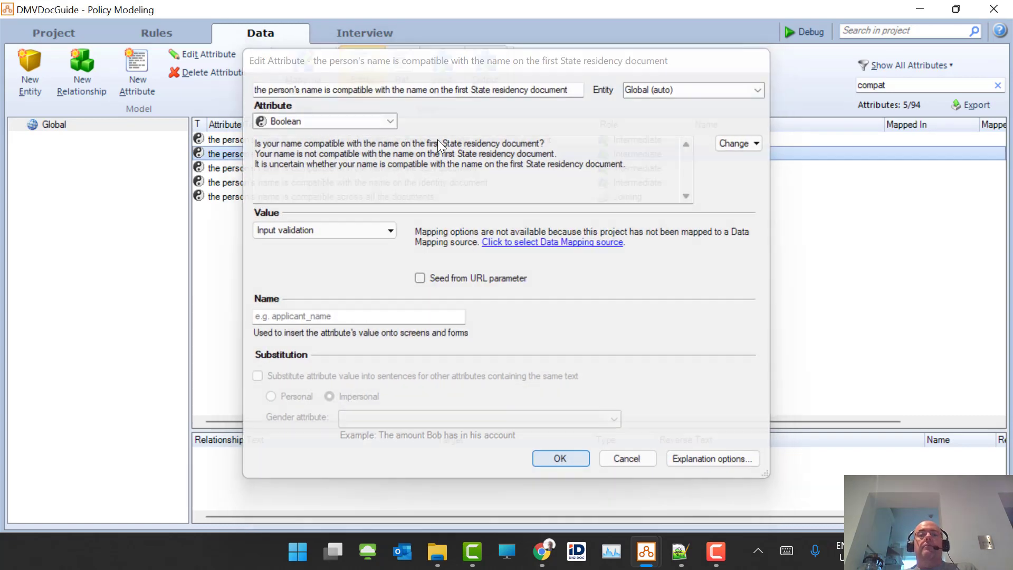
# - Set the second State residency compatibility attribute to Silent if True as well
pyautogui.doubleClick(484, 140)
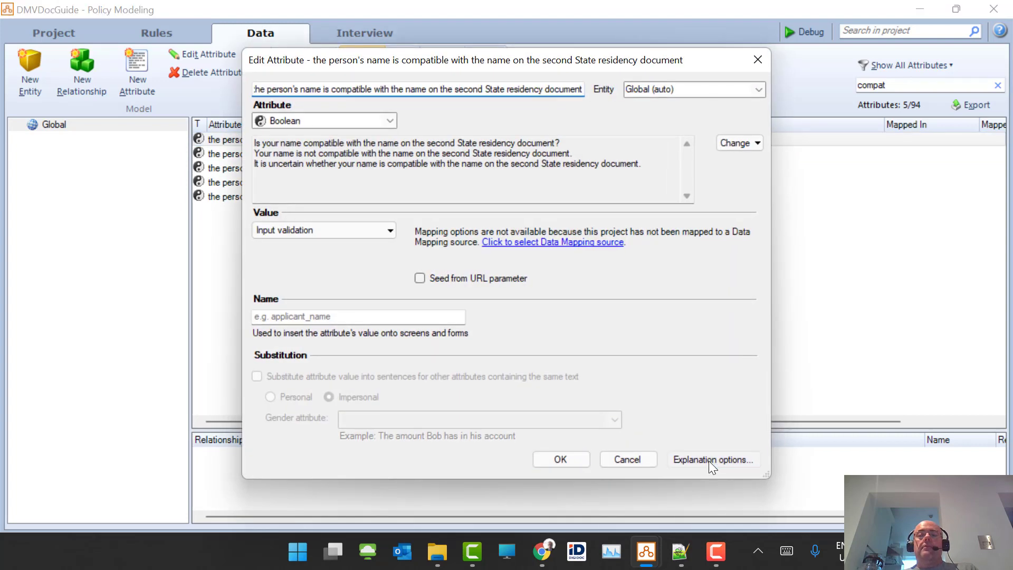
pyautogui.click(708, 461)
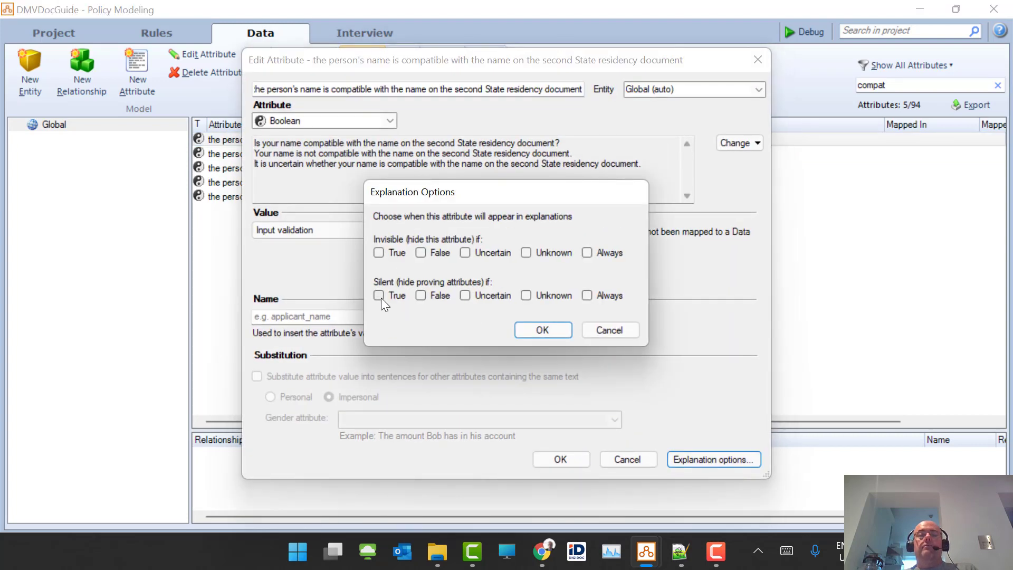
pyautogui.click(552, 330)
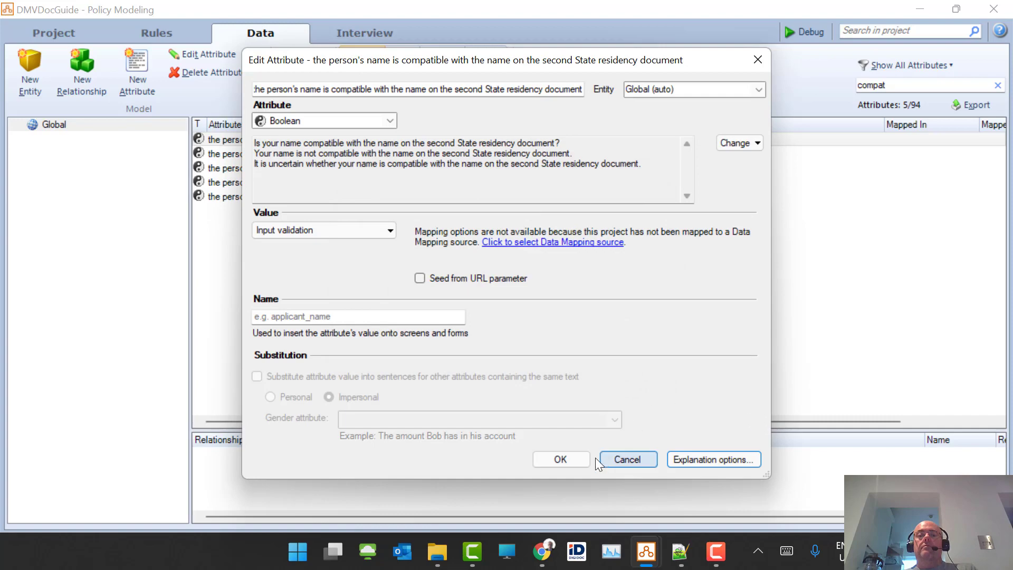
pyautogui.click(560, 467)
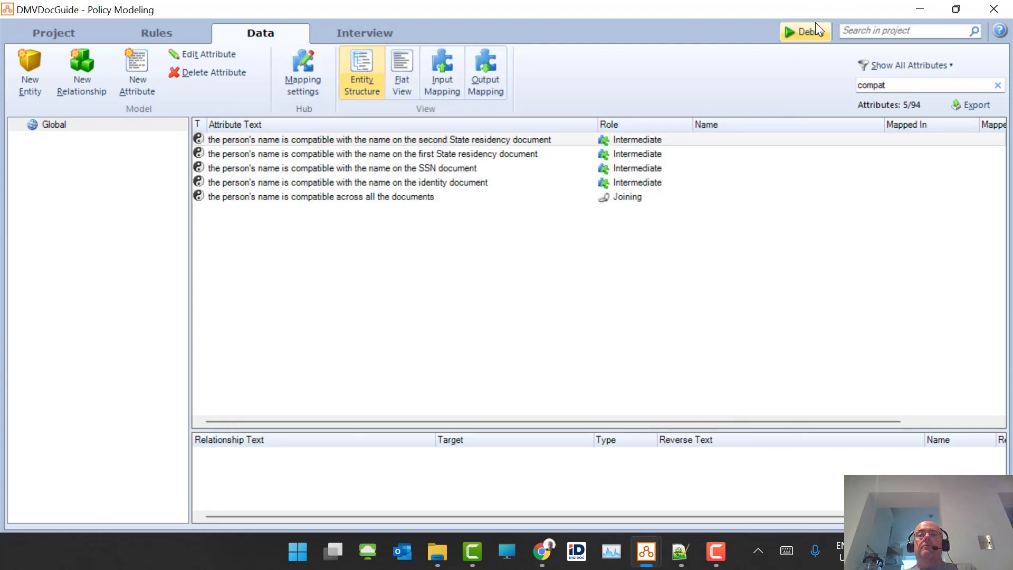
# - Debug again, verify the name-compatibility explanation shows four document bullets without sub-details, then hide details
pyautogui.click(804, 31)
pyautogui.scroll(-3, 506, 206)
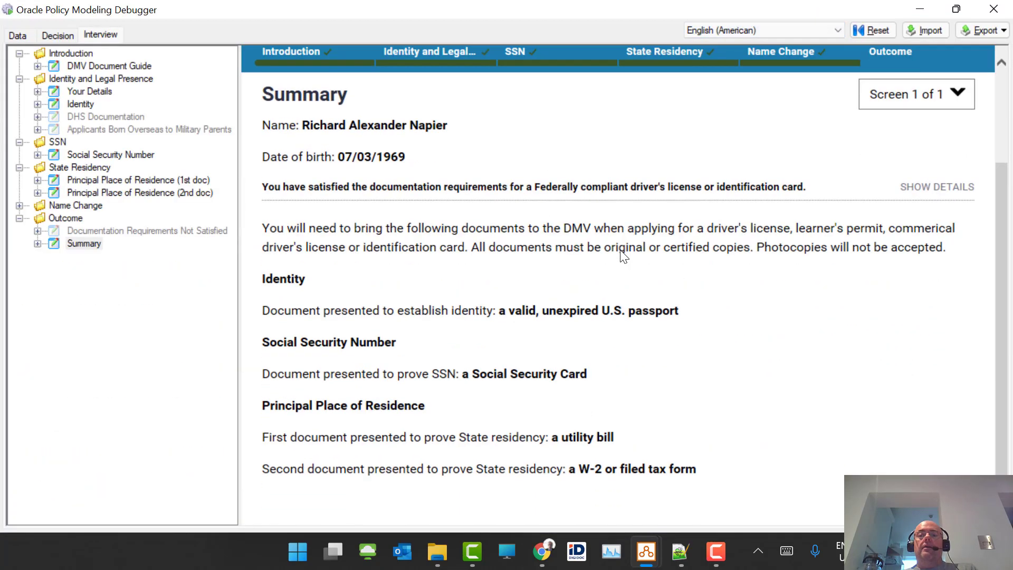
pyautogui.click(905, 193)
pyautogui.scroll(-4, 729, 353)
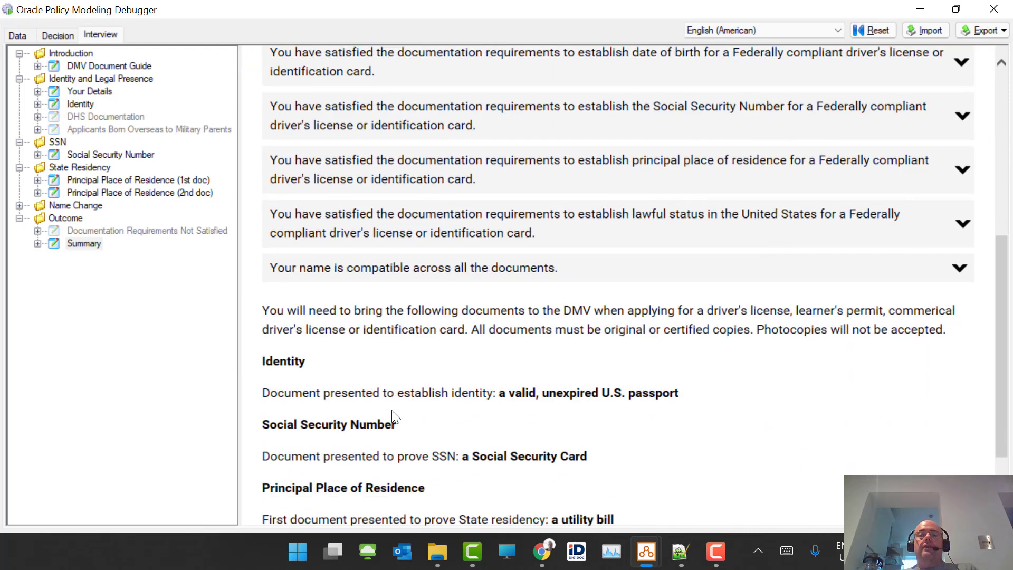
pyautogui.click(415, 272)
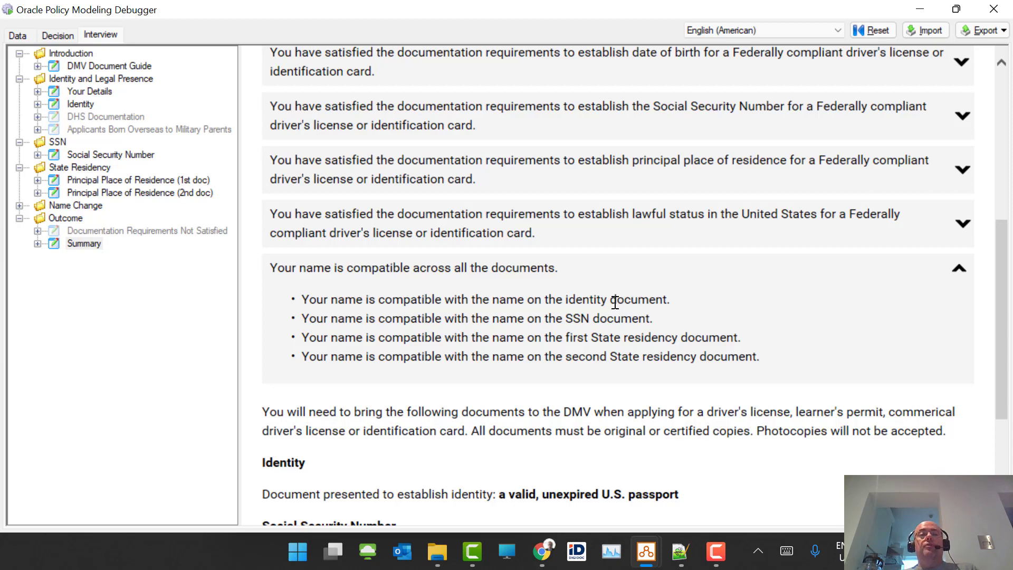
pyautogui.scroll(6, 616, 302)
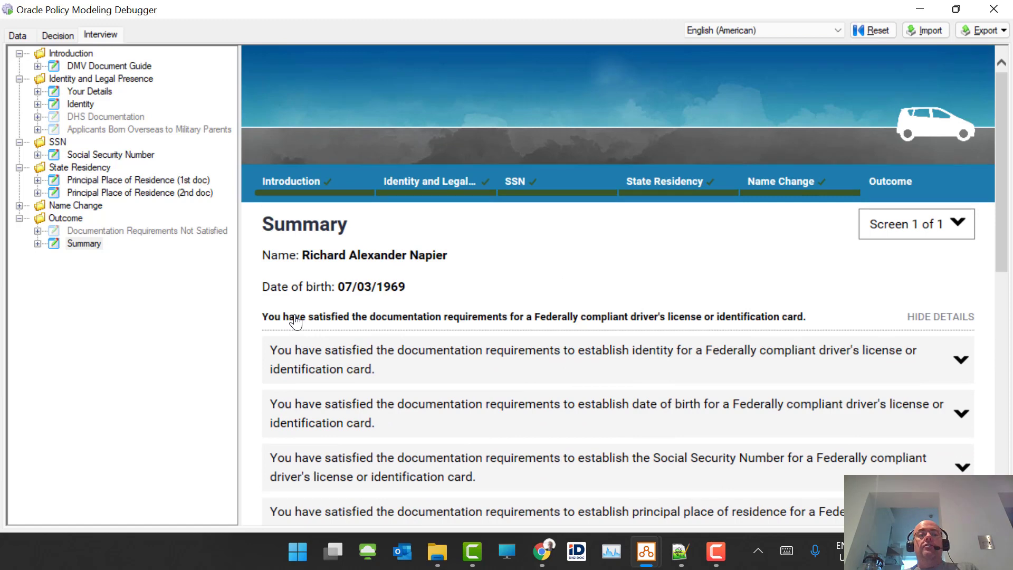
pyautogui.click(938, 317)
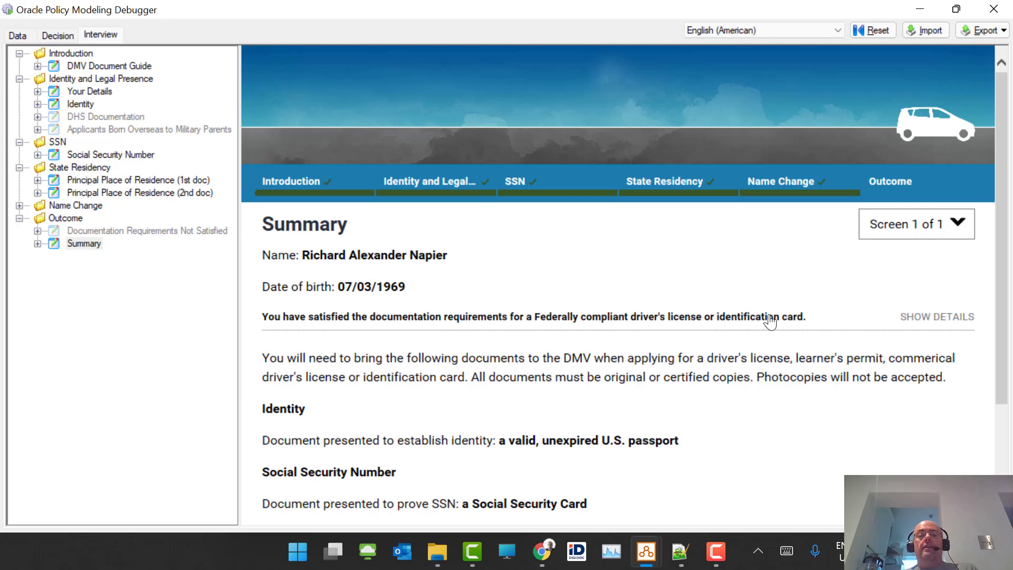
# - Open the Summary screen design with reference tags shown and jump to the compliant rule in 6 CFR 37
pyautogui.click(647, 552)
pyautogui.scroll(-3, 106, 464)
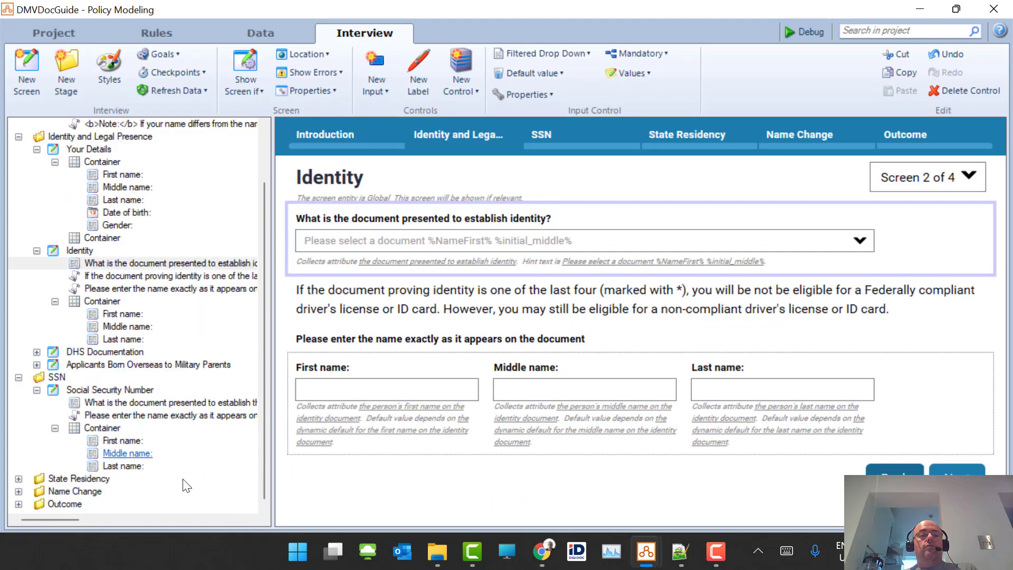
pyautogui.click(20, 505)
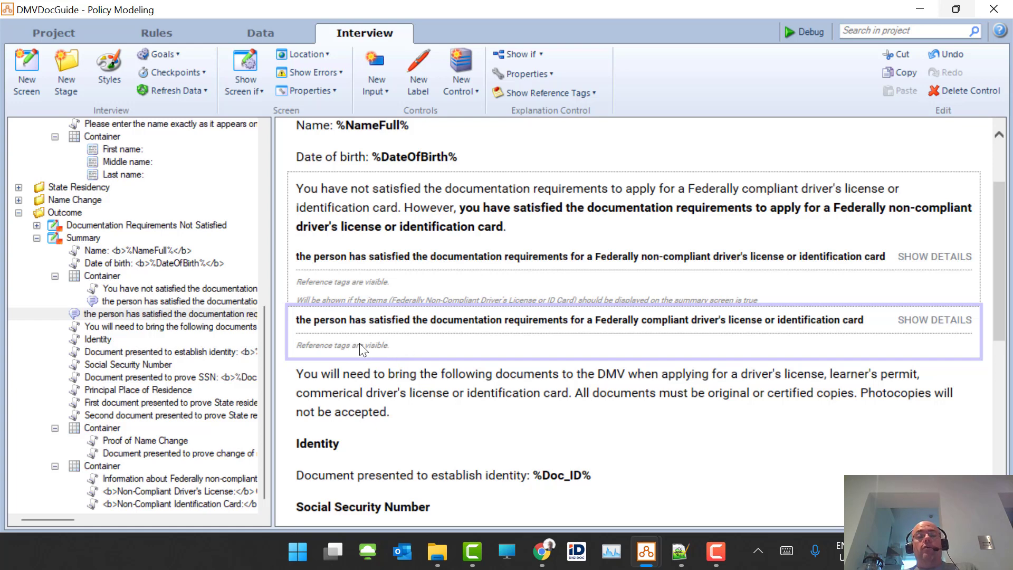
pyautogui.click(593, 95)
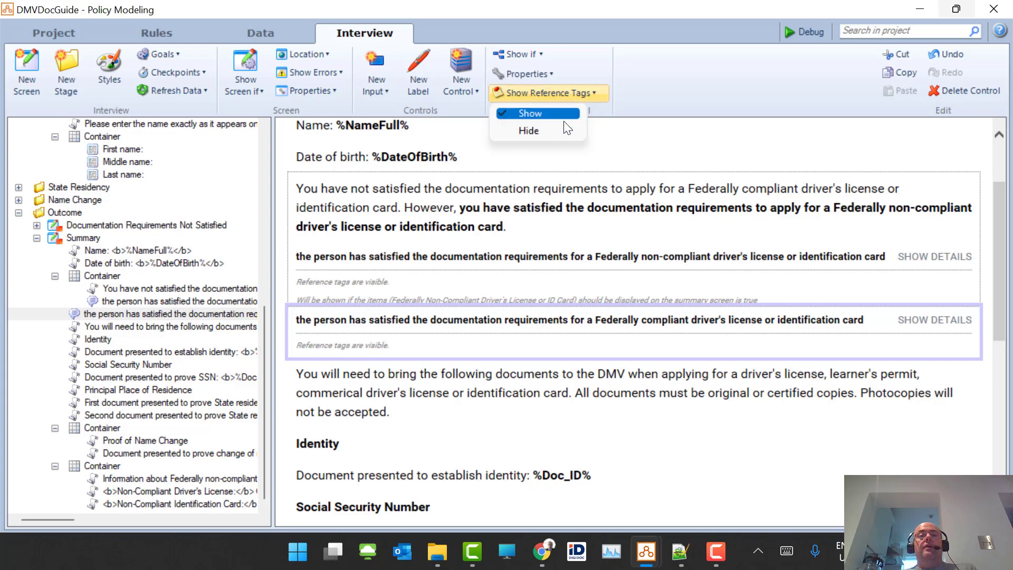
pyautogui.click(666, 81)
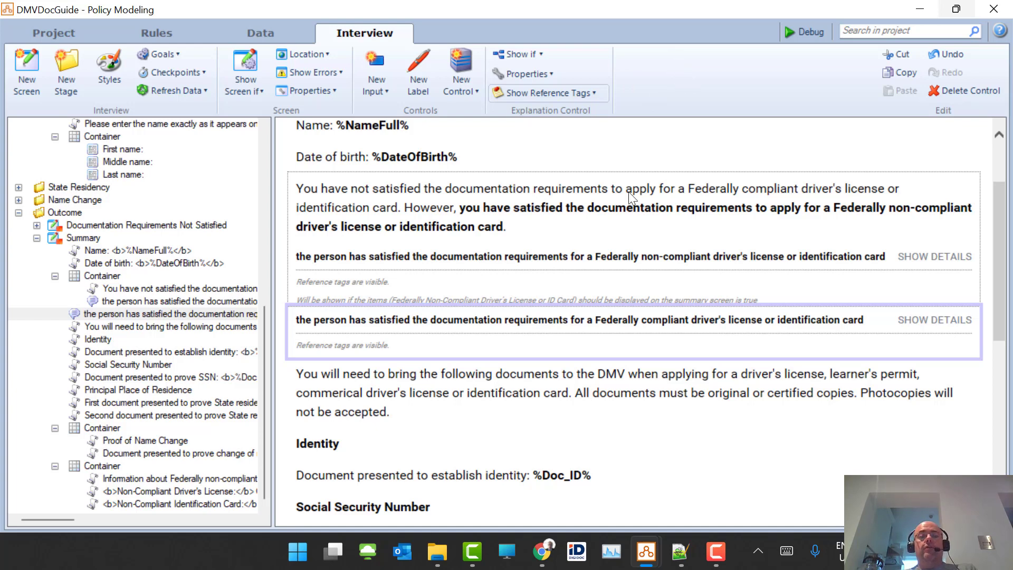
pyautogui.moveTo(442, 322)
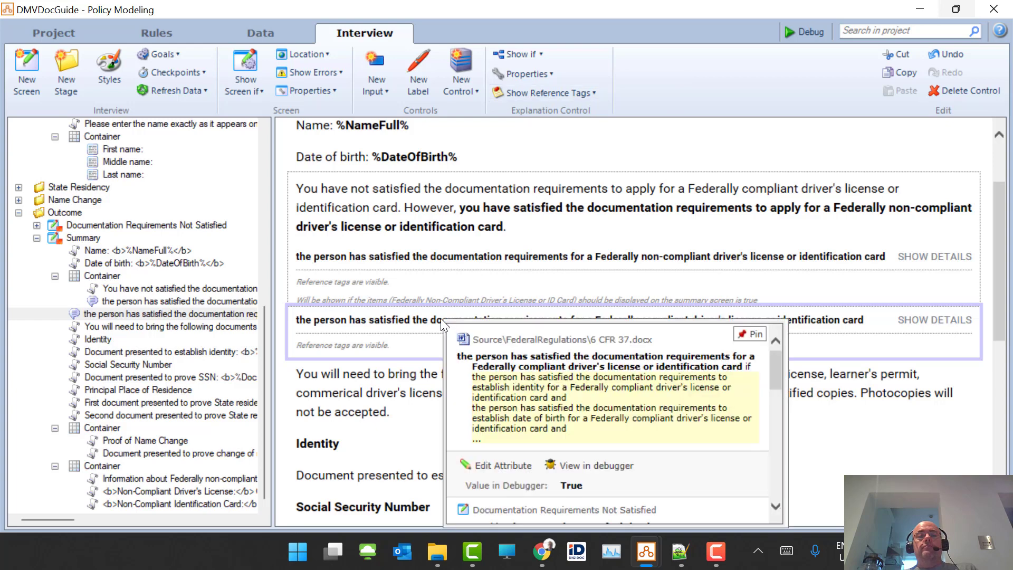
pyautogui.click(547, 371)
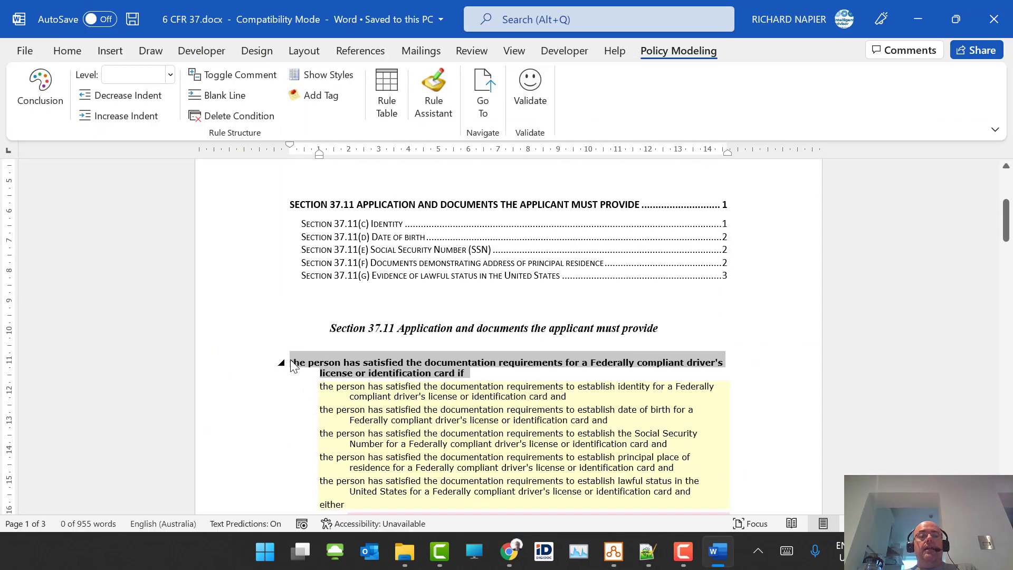
# - Tag the Federally compliant rule heading as [ART 2 PARA 3 ALINEA 1]
pyautogui.click(290, 361)
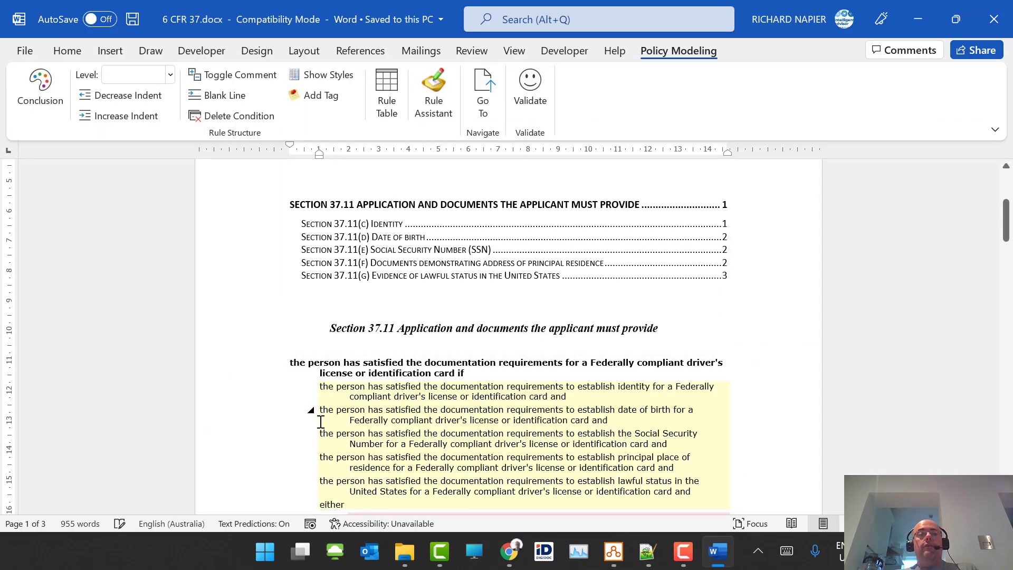
pyautogui.click(306, 97)
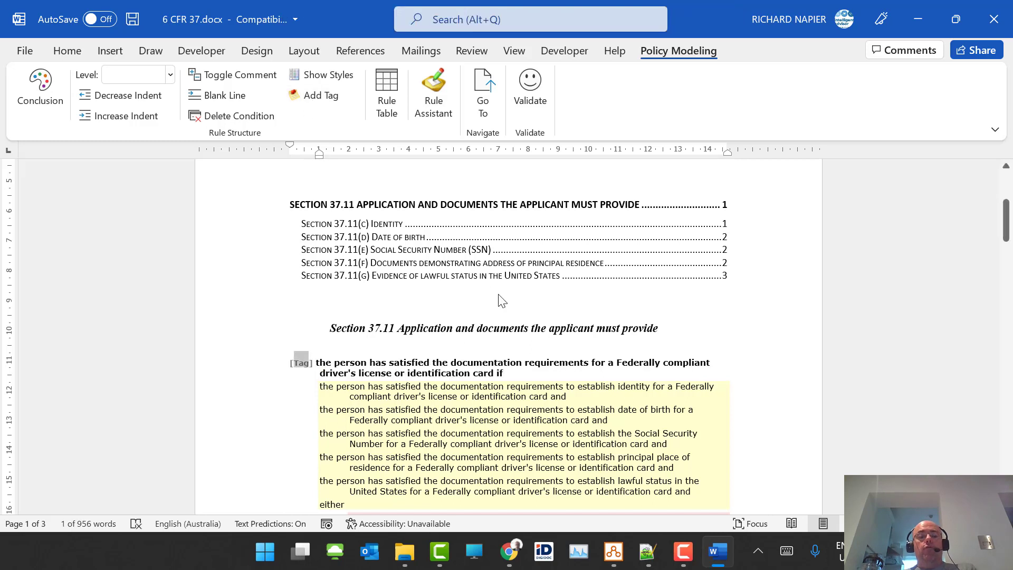
pyautogui.write('ART ')
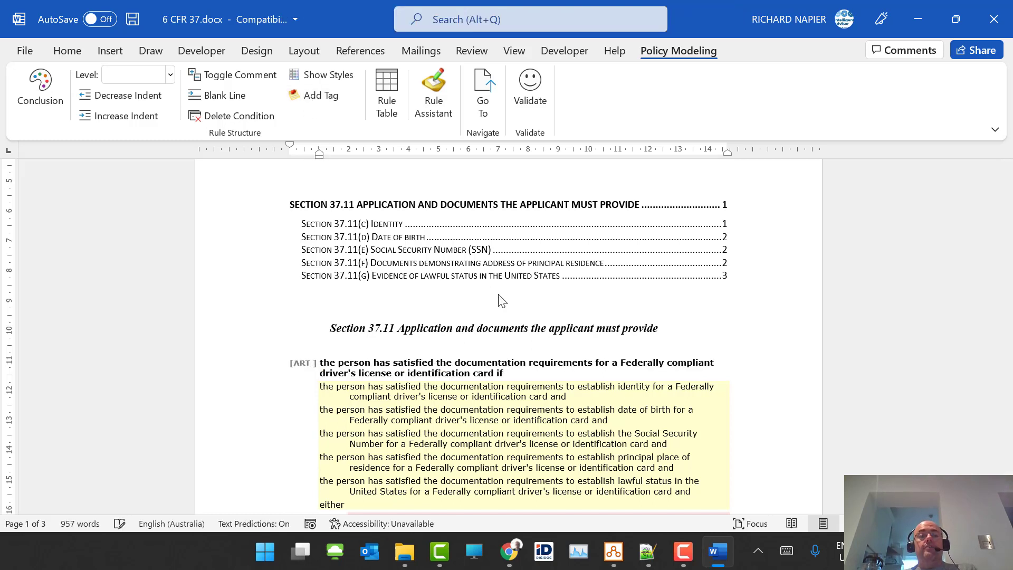
pyautogui.write('2')
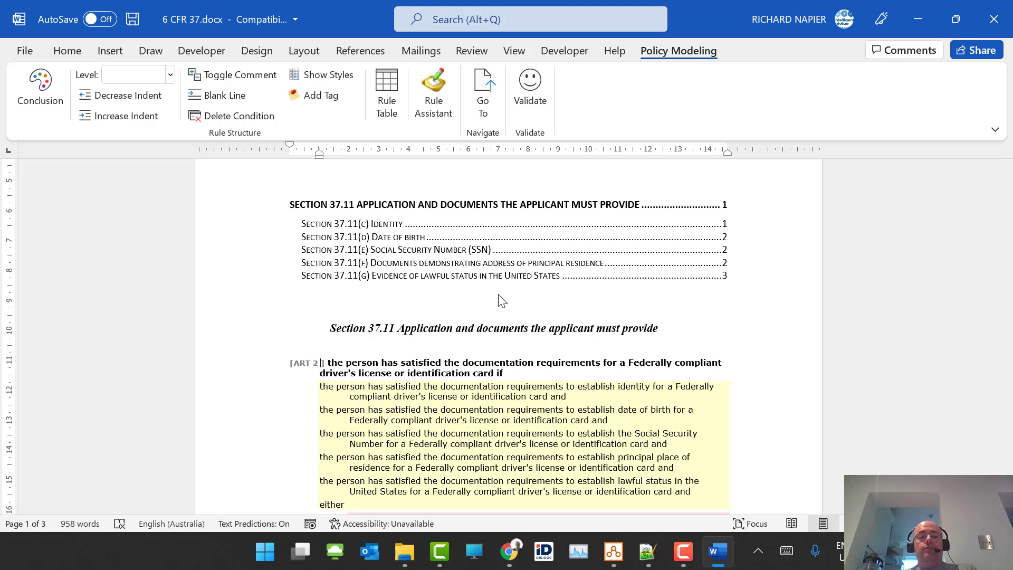
pyautogui.write(' PARA 2')
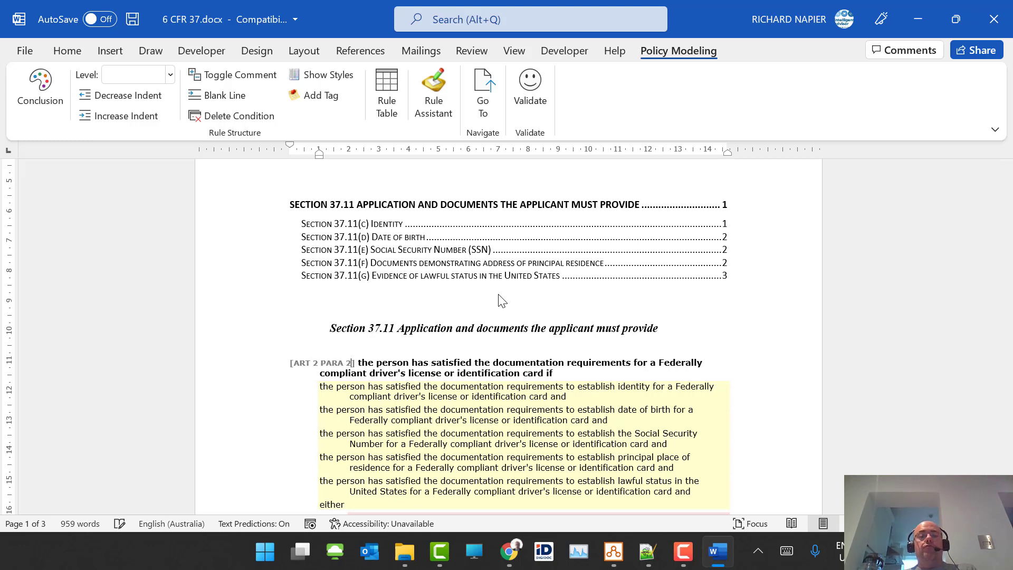
pyautogui.press('BackSpace')
pyautogui.write('3 ALI')
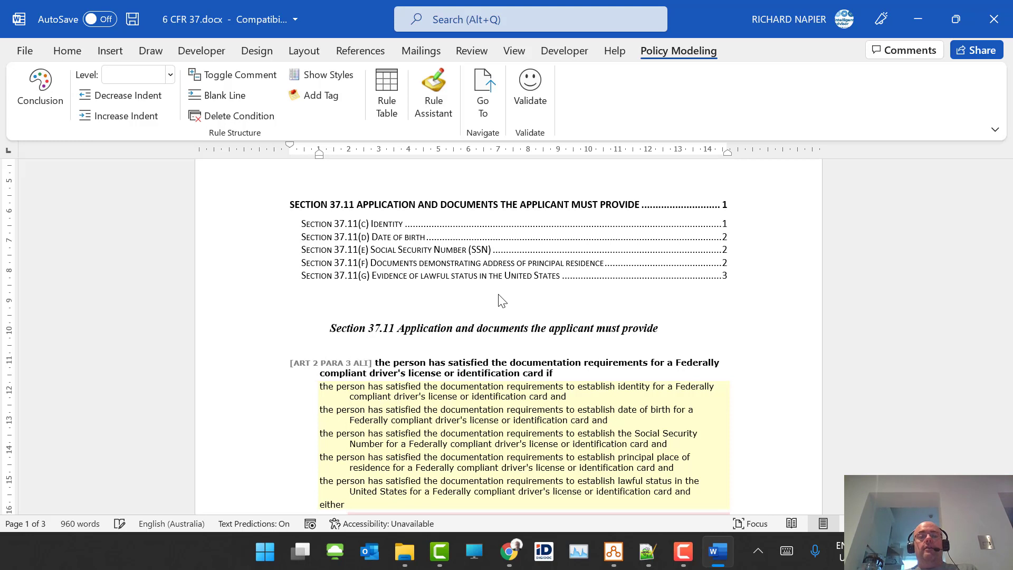
pyautogui.write('NEA 1')
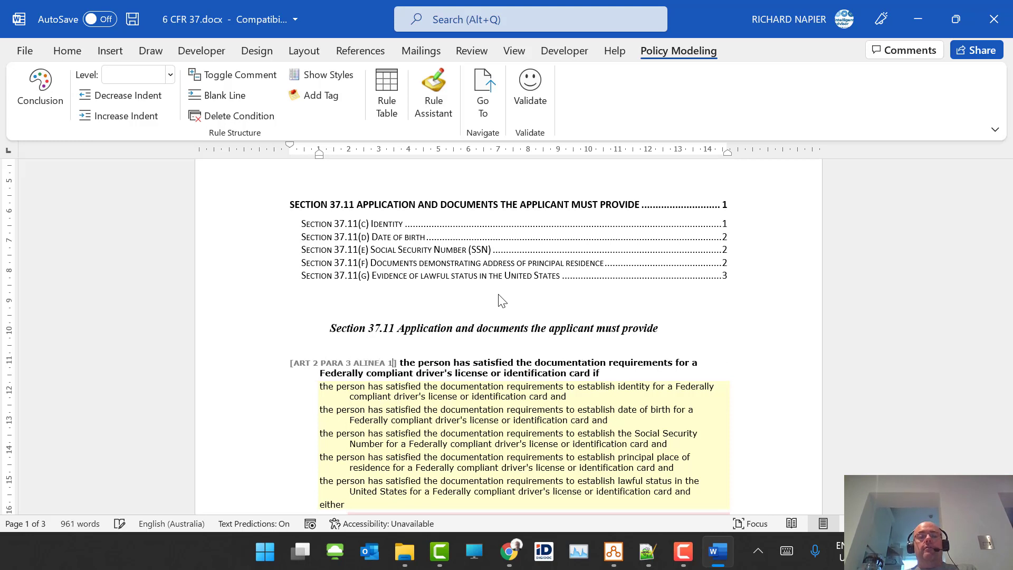
# - Validate the rules document with no errors found and close Word
pyautogui.click(537, 93)
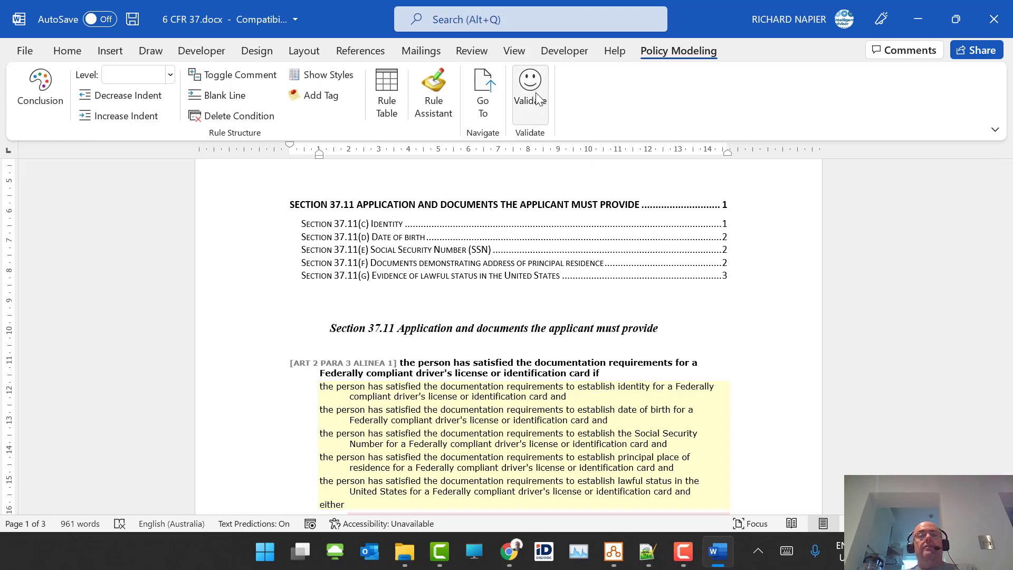
pyautogui.click(528, 332)
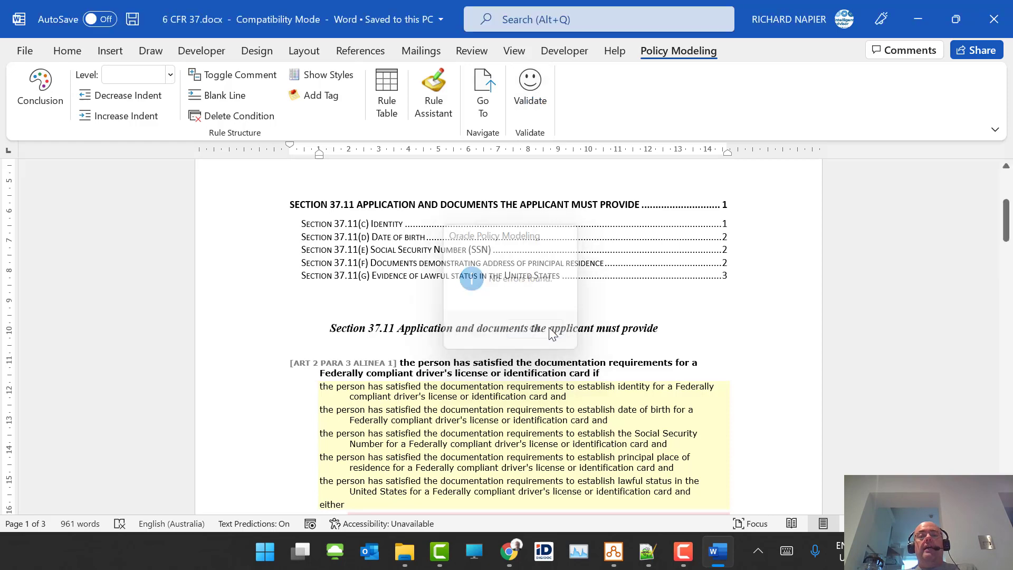
pyautogui.click(994, 31)
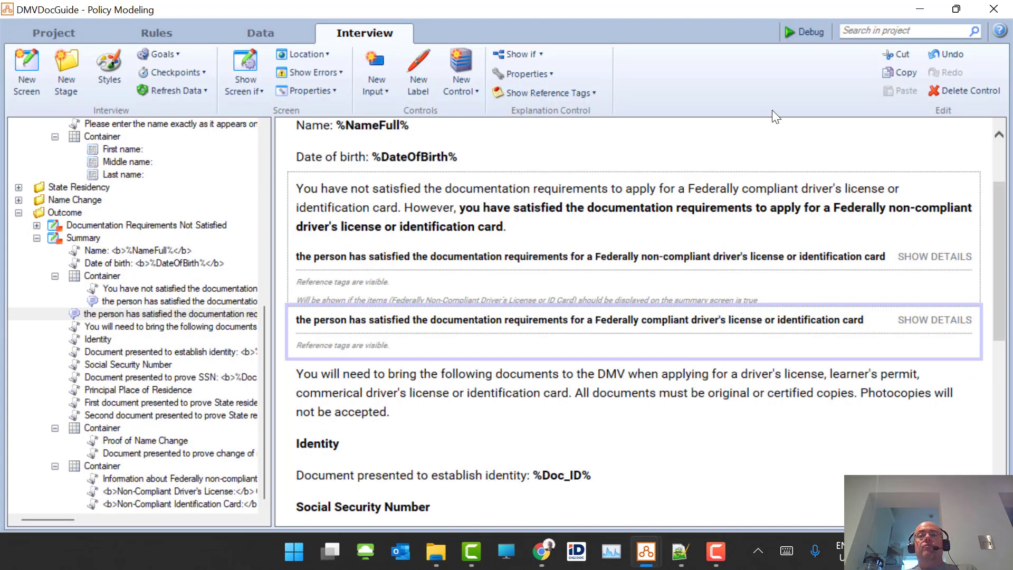
# - Debug the interview, follow the ART 2 PARA 3 ALINEA 1 reference into Word, then close Word
pyautogui.click(806, 31)
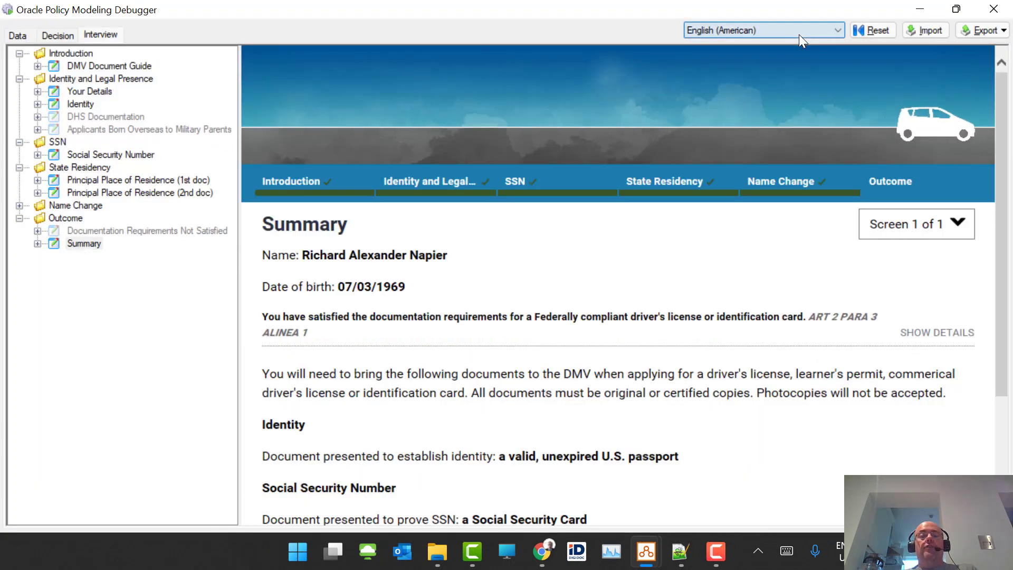
pyautogui.click(843, 317)
pyautogui.click(720, 554)
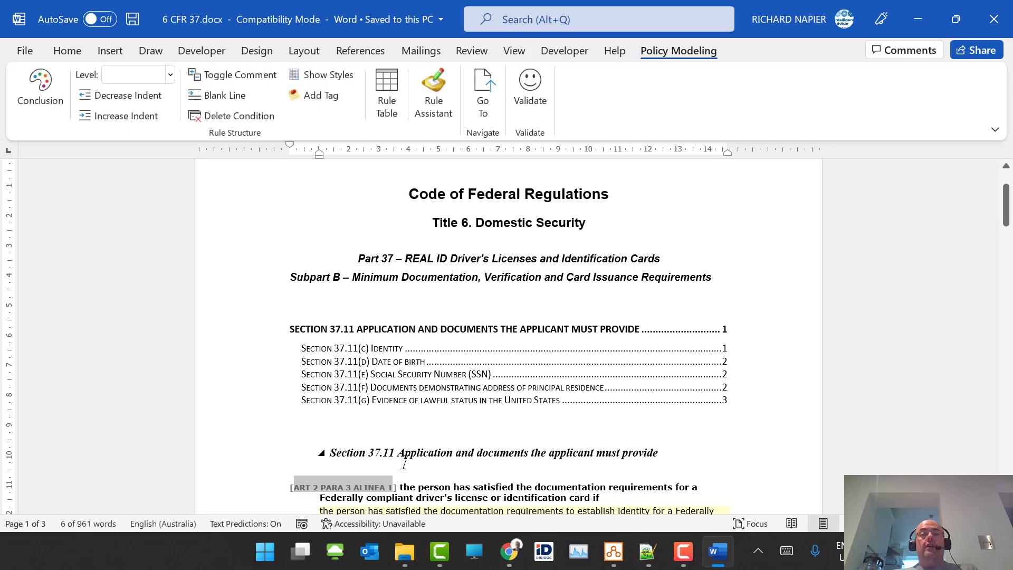
pyautogui.click(994, 19)
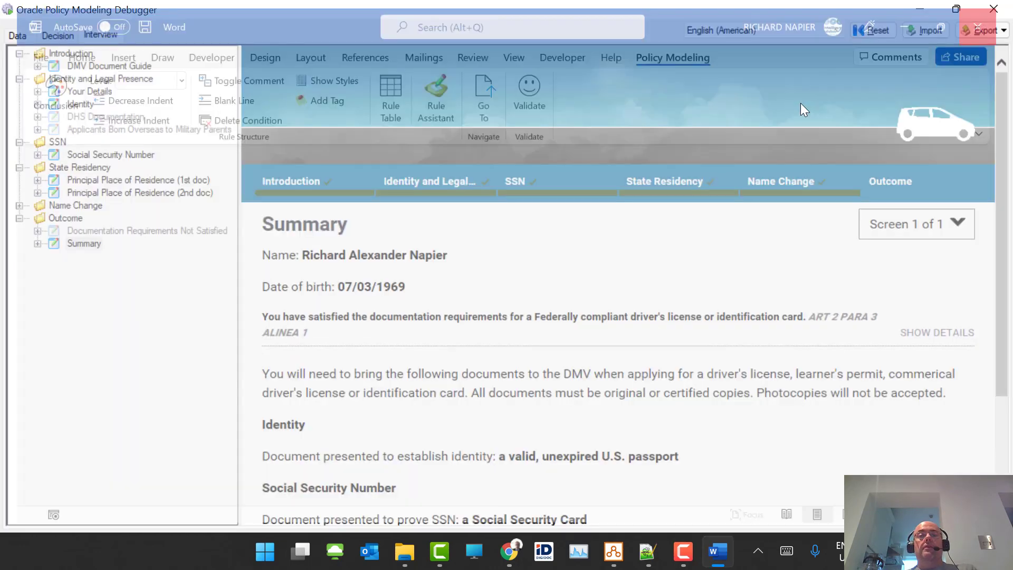
# - Search the debugger data for 'Feder' and show the decision for the Federally Compliant items attribute
pyautogui.click(21, 36)
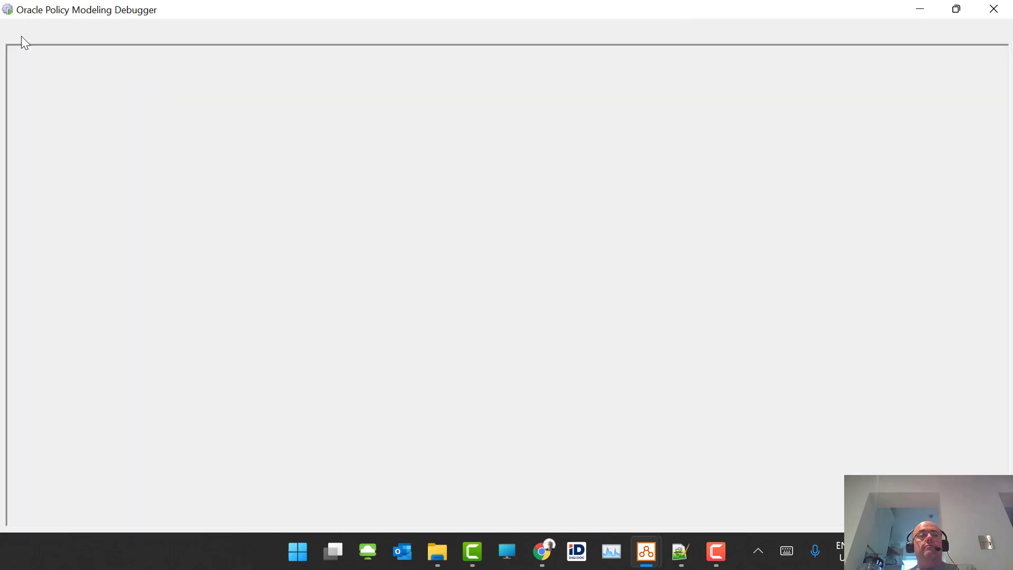
pyautogui.click(59, 34)
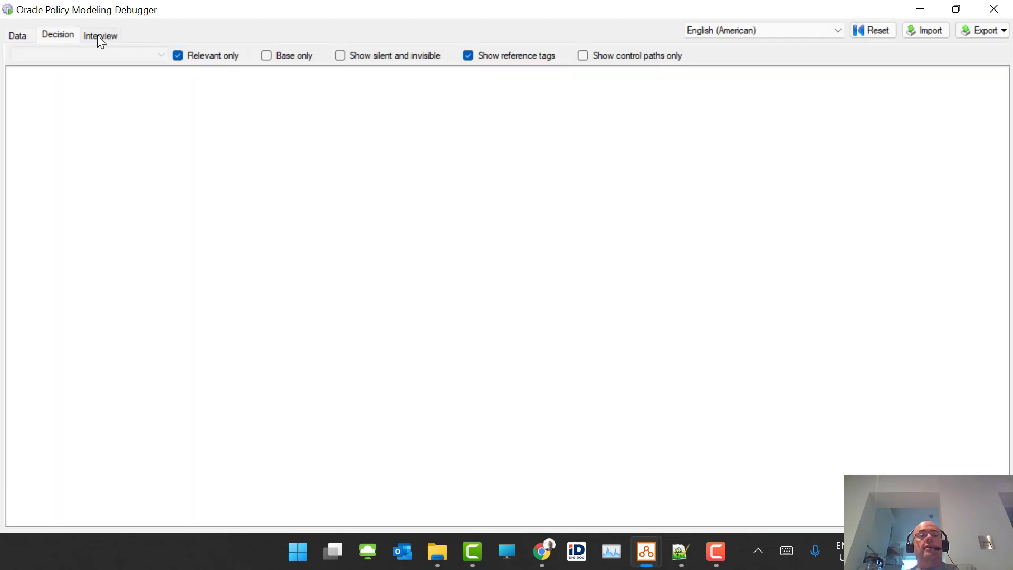
pyautogui.click(98, 36)
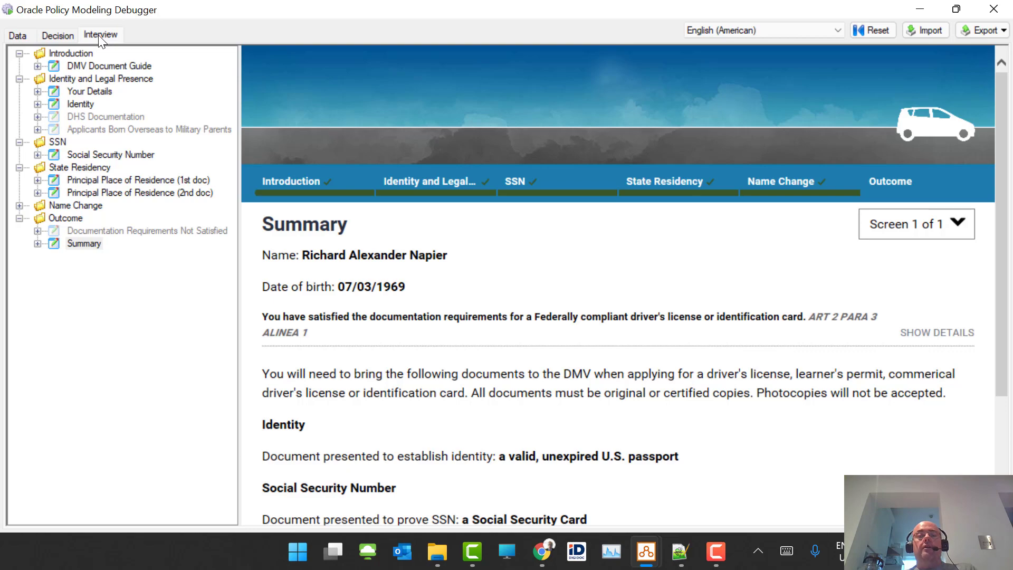
pyautogui.click(21, 34)
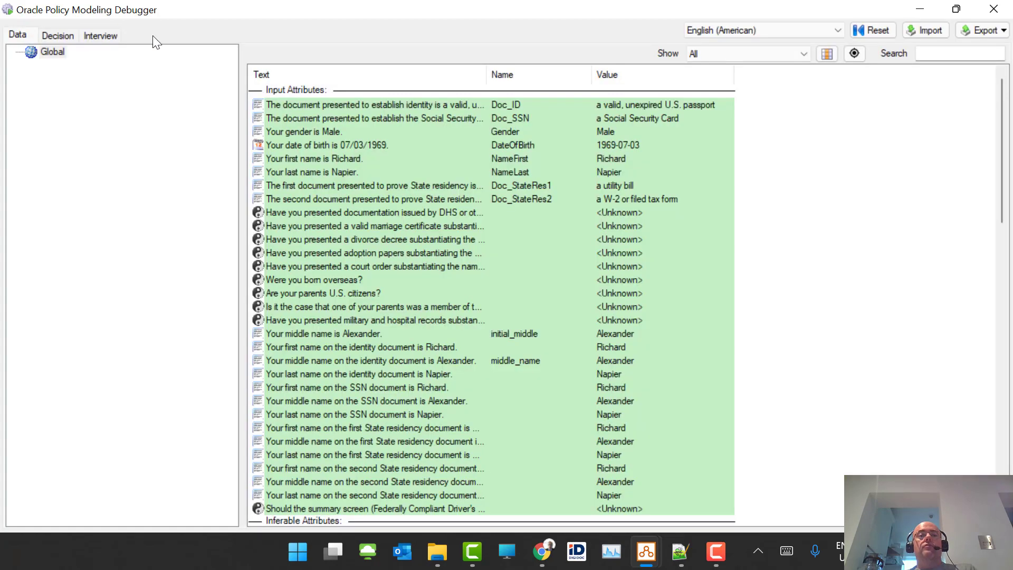
pyautogui.click(959, 49)
pyautogui.write('Feder')
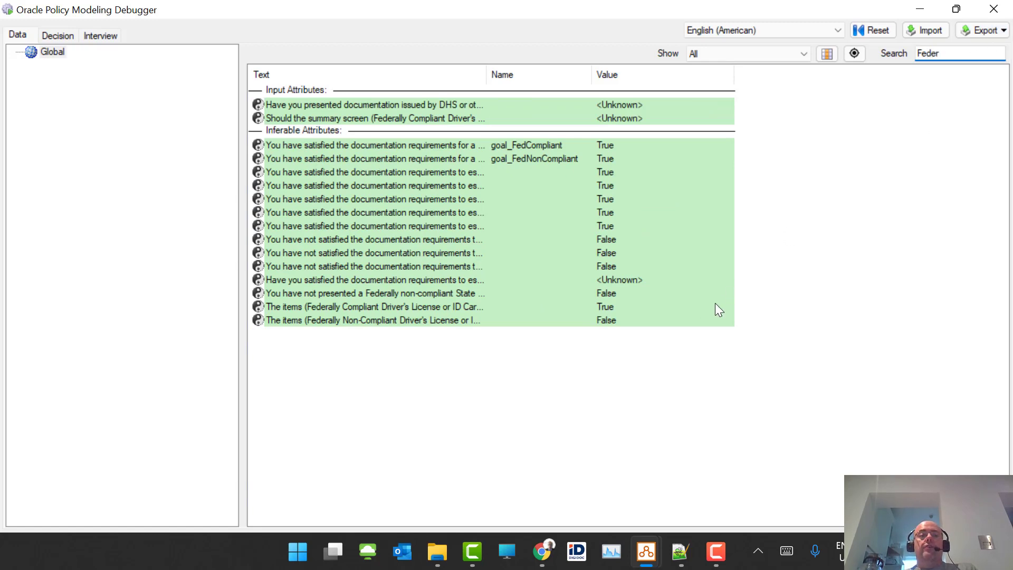
pyautogui.click(332, 309)
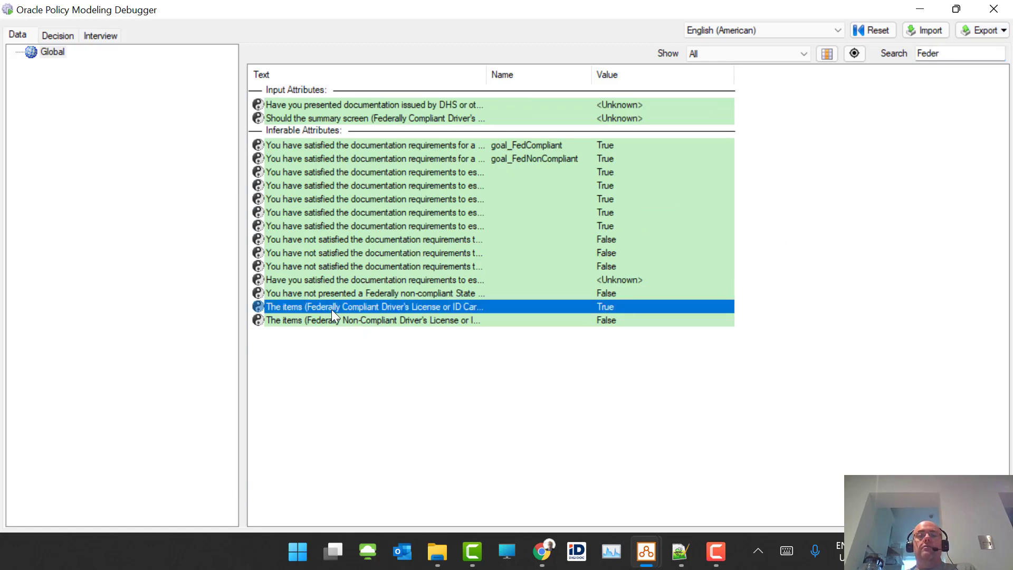
pyautogui.rightClick(331, 309)
pyautogui.click(385, 320)
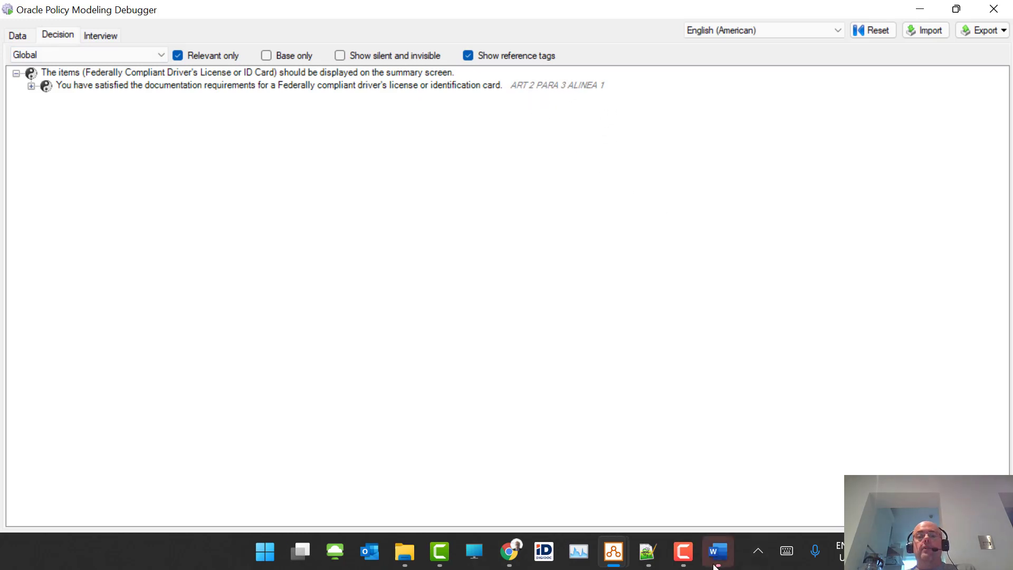
# - Change the rule's reference tag in Word to [US 1]
pyautogui.click(716, 557)
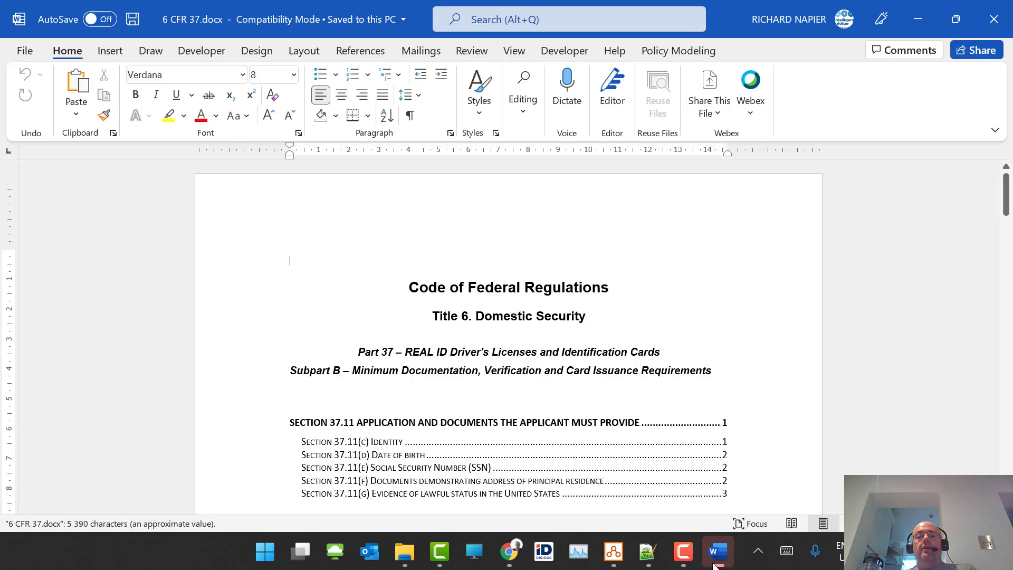
pyautogui.scroll(-1, 380, 453)
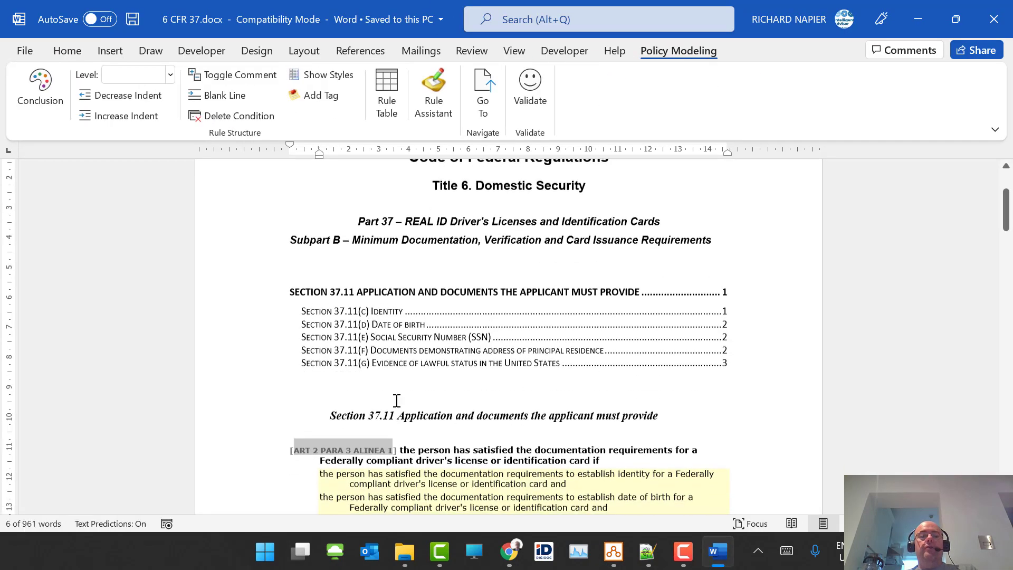
pyautogui.press('BackSpace')
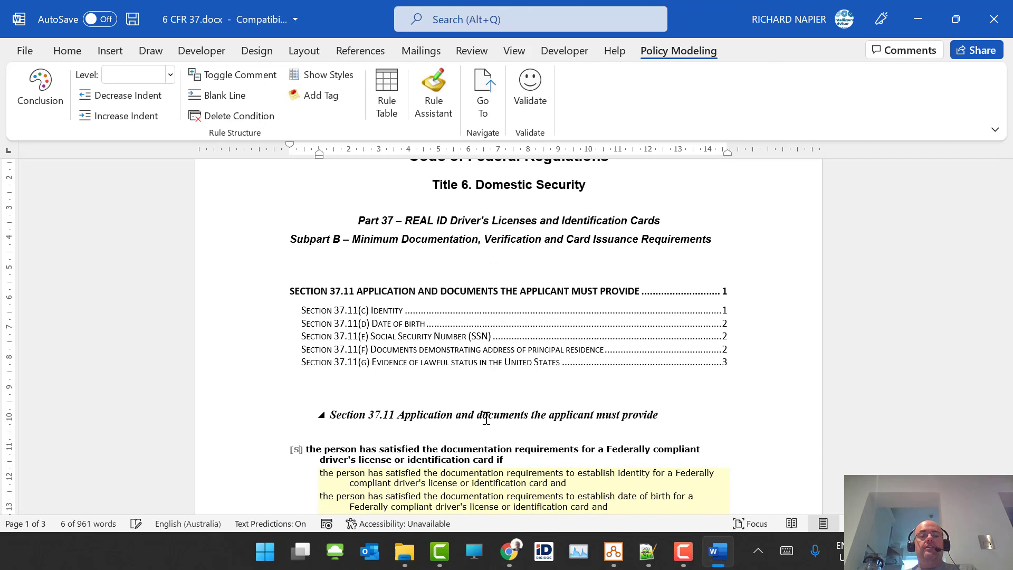
pyautogui.write('US 1')
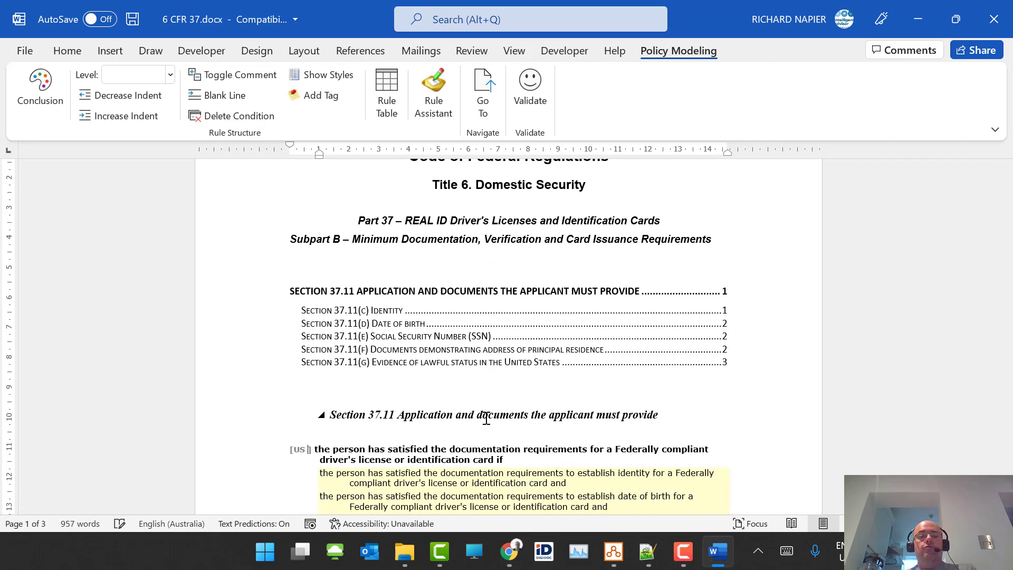
# - Validate the rules document with no errors found and close Word
pyautogui.click(529, 97)
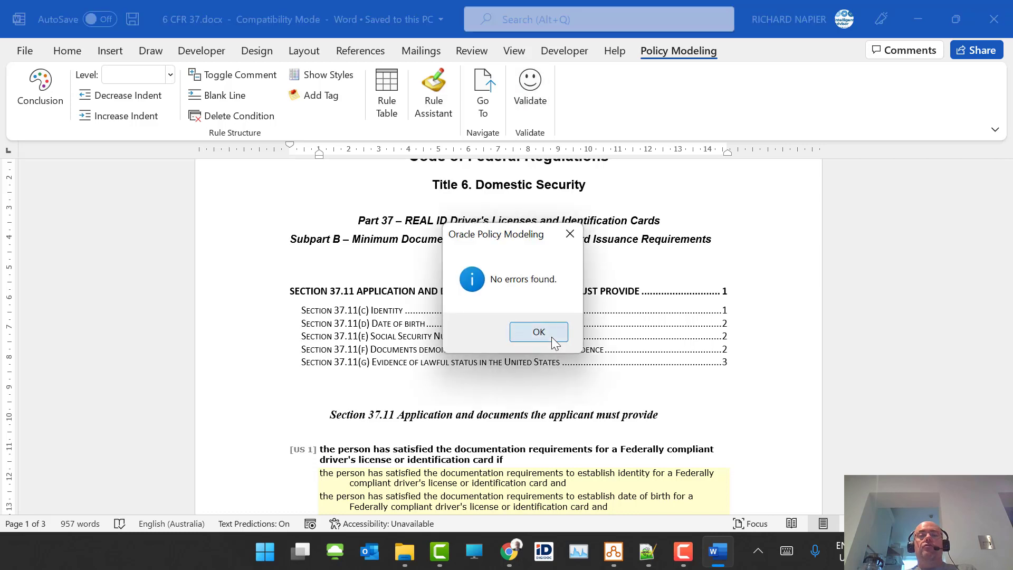
pyautogui.click(538, 331)
pyautogui.click(997, 22)
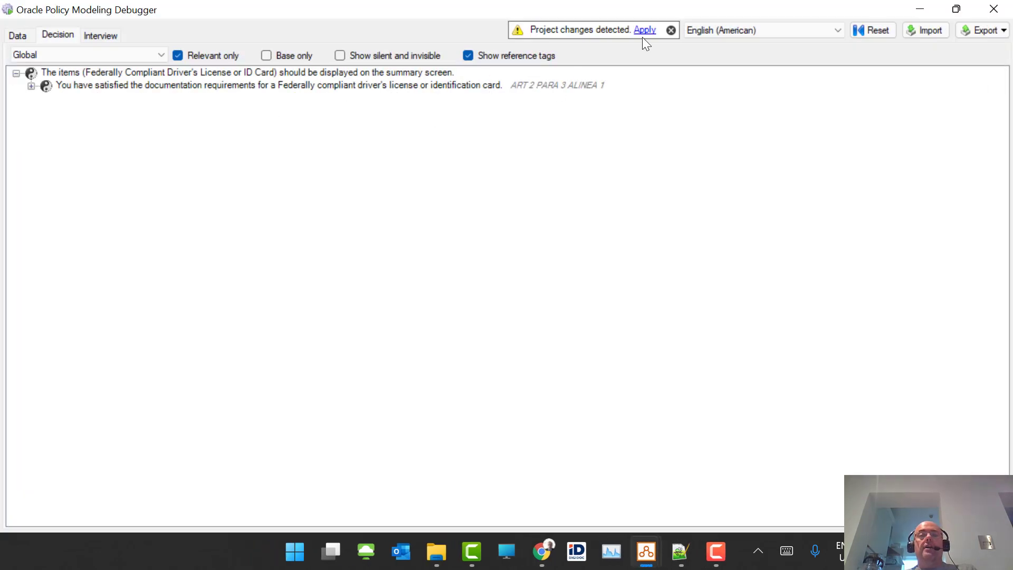
# - Apply the project changes, search 'Fed', and show the Federally Compliant items decision
pyautogui.click(638, 32)
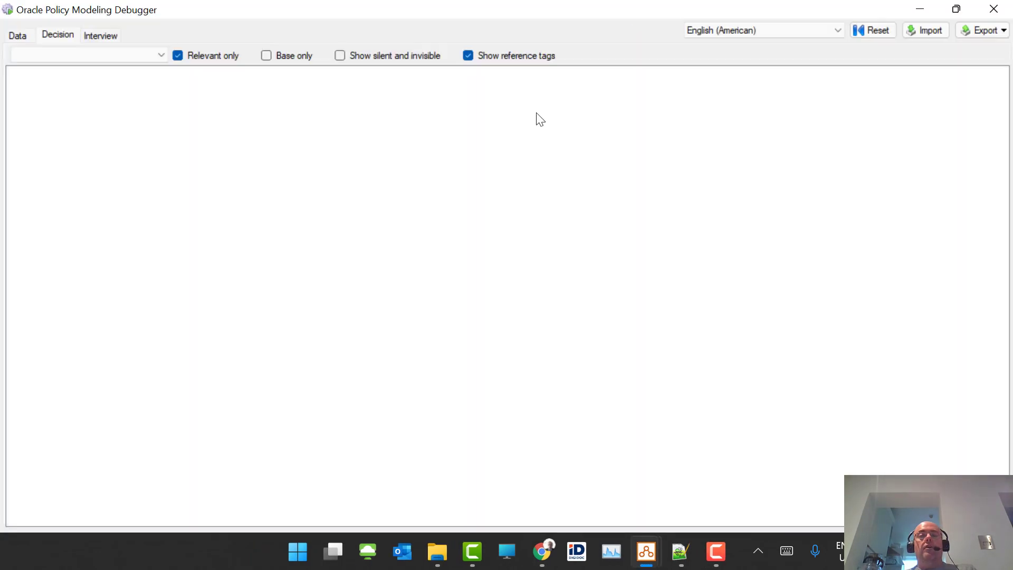
pyautogui.click(23, 33)
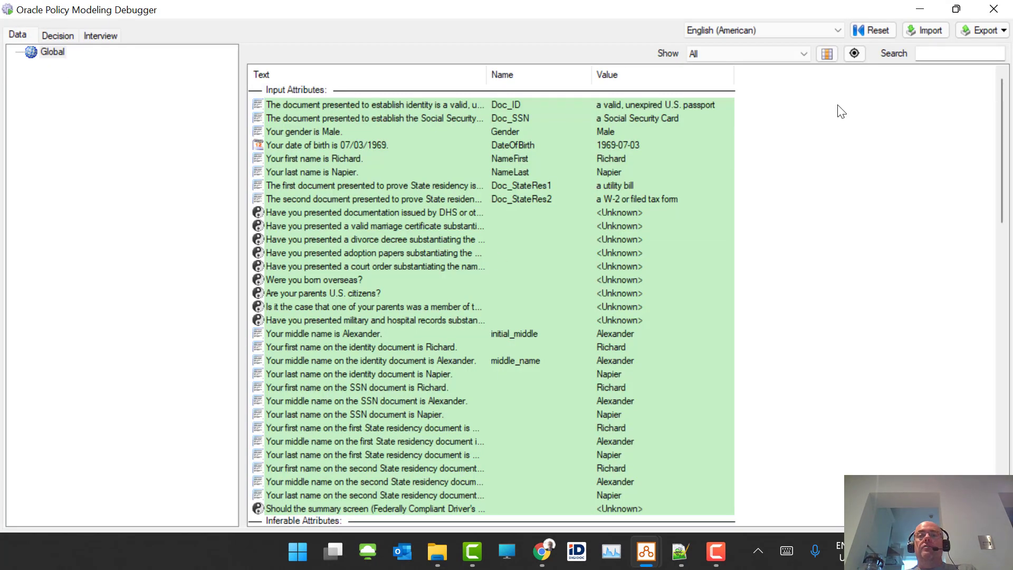
pyautogui.click(940, 55)
pyautogui.write('Fec')
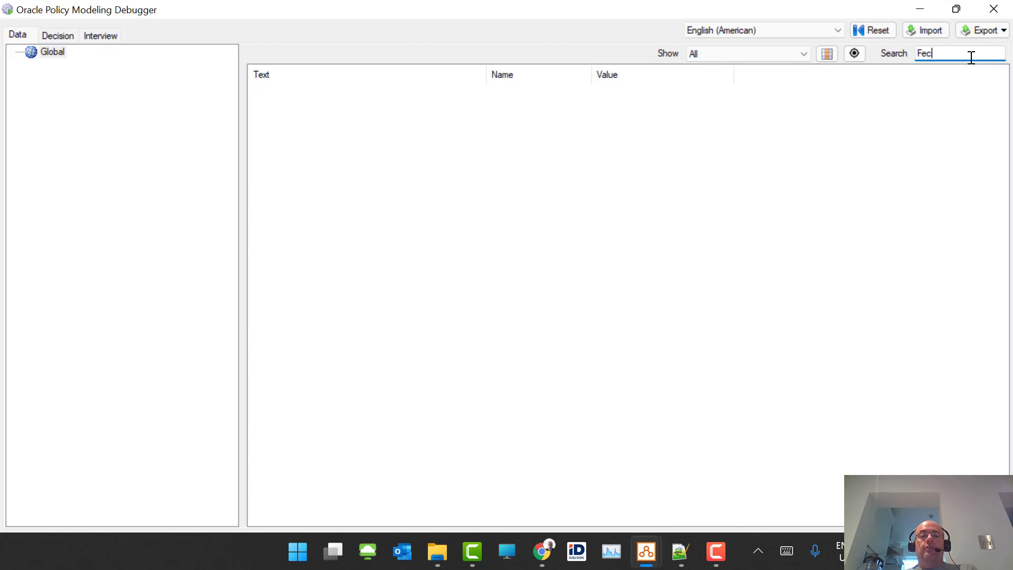
pyautogui.press('BackSpace')
pyautogui.write('d')
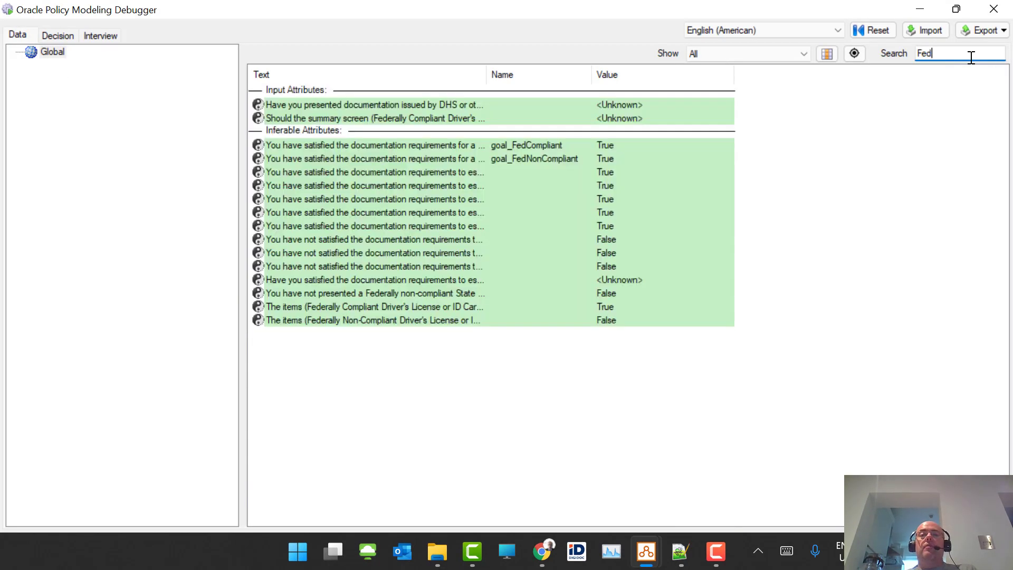
pyautogui.rightClick(309, 306)
pyautogui.click(375, 313)
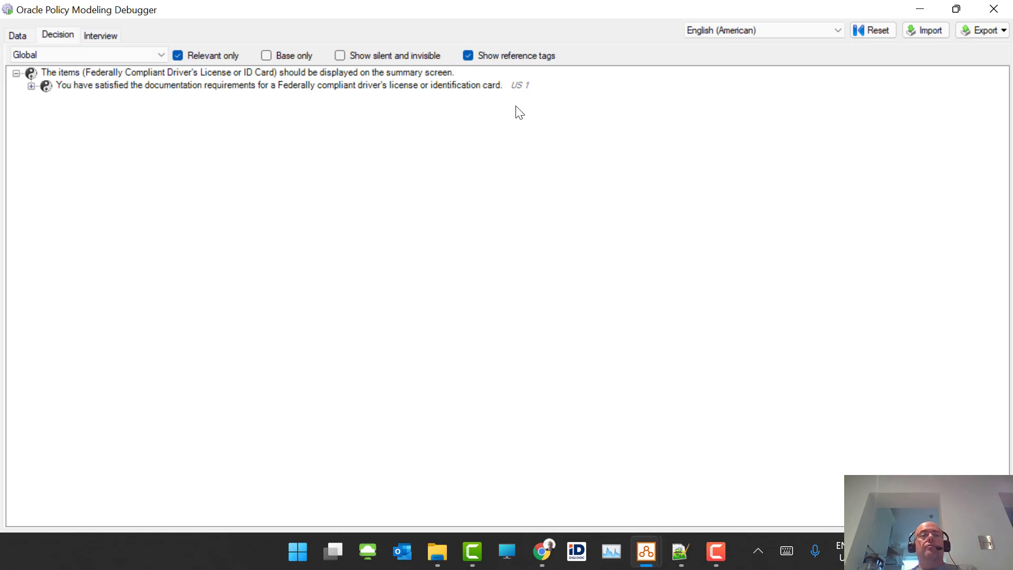
# - Toggle Show reference tags off and on to confirm the US 1 tag, then close the debugger
pyautogui.click(505, 54)
pyautogui.click(505, 53)
pyautogui.click(984, 11)
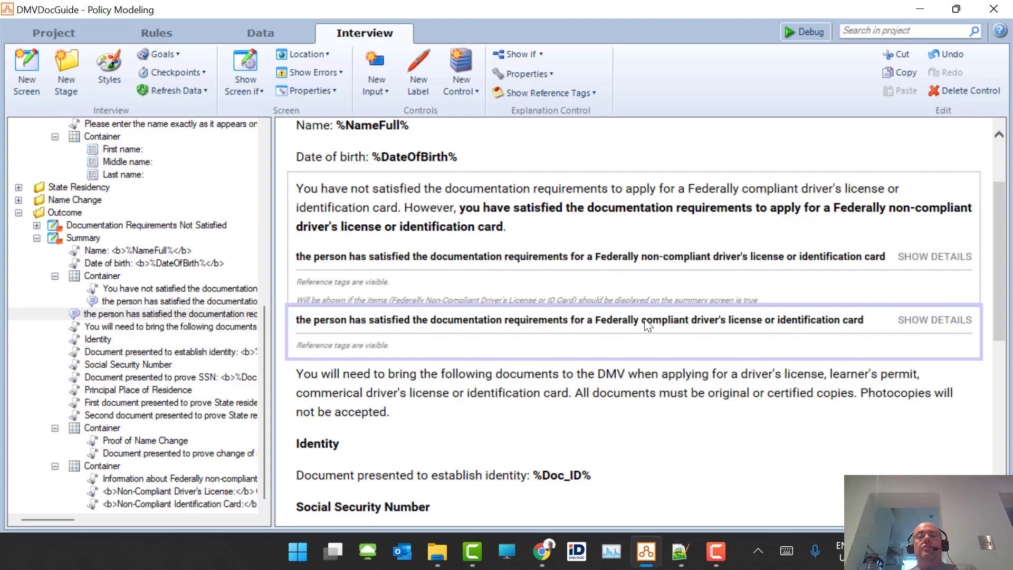
# - Debug to check the Summary's US 1 tag, then open DMVDocGuide's Project settings
pyautogui.click(802, 32)
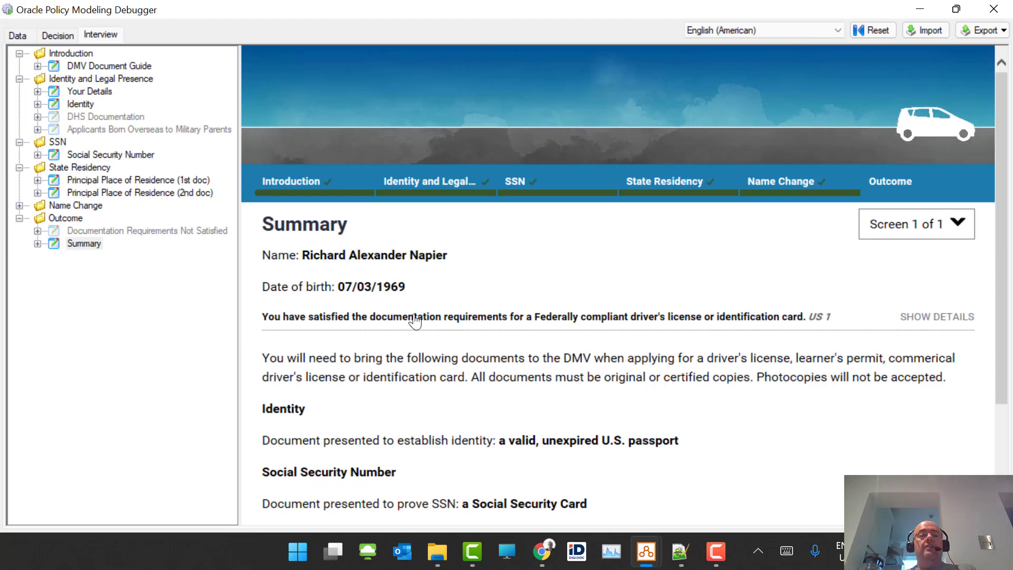
pyautogui.moveTo(646, 551)
pyautogui.click(592, 478)
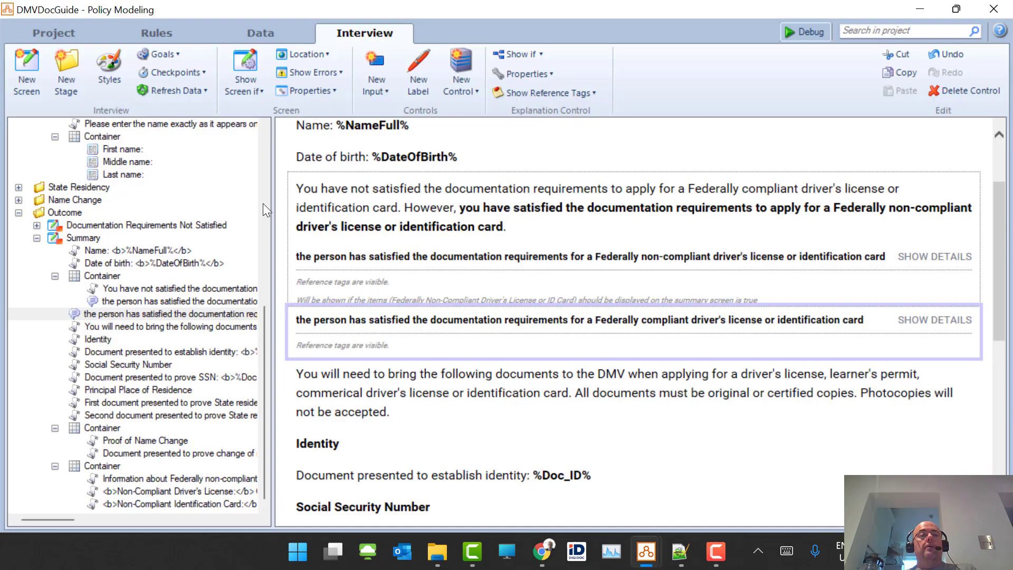
pyautogui.click(53, 32)
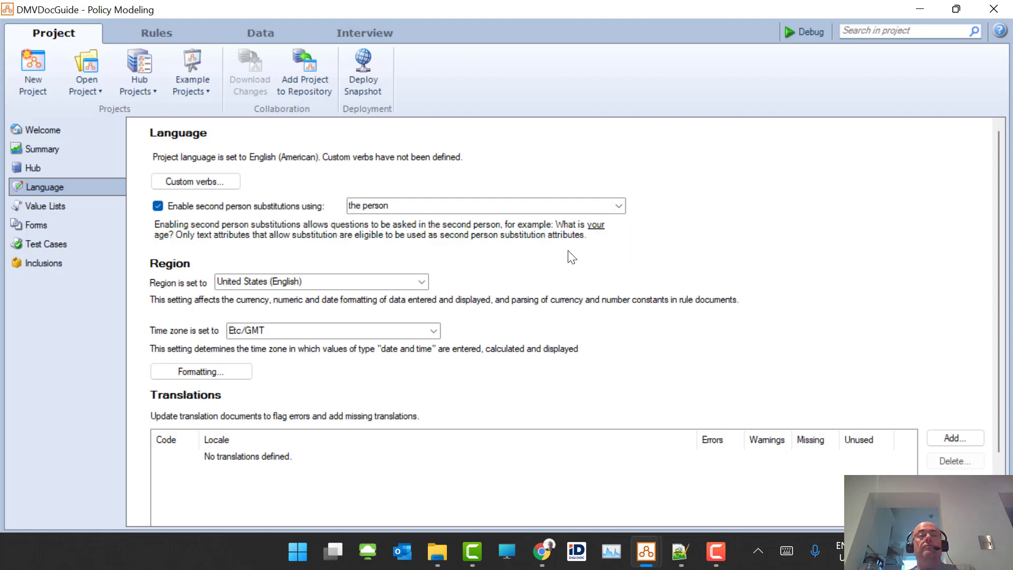
pyautogui.click(251, 37)
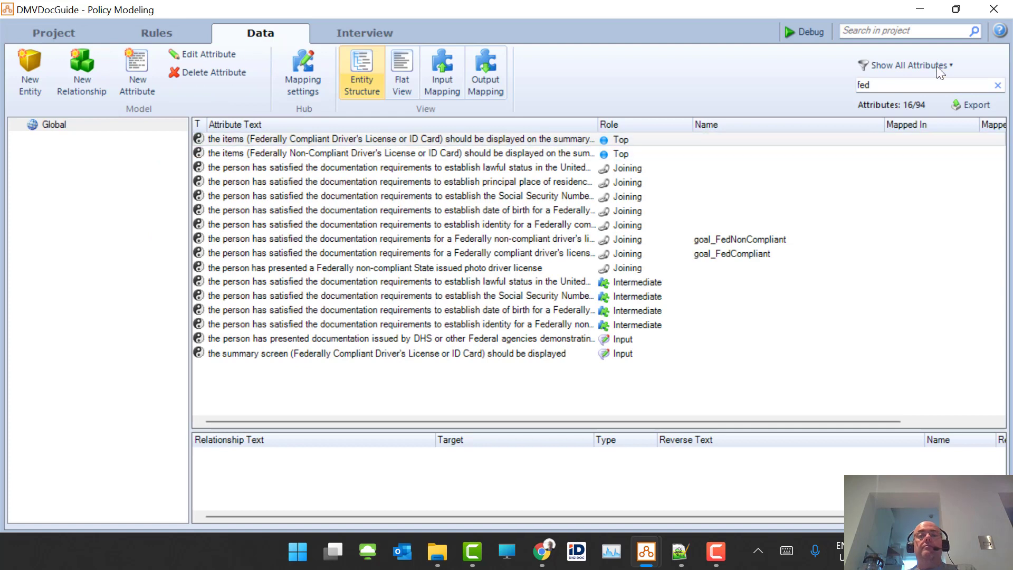
pyautogui.moveTo(915, 81); pyautogui.dragTo(588, 83)
pyautogui.write('perso')
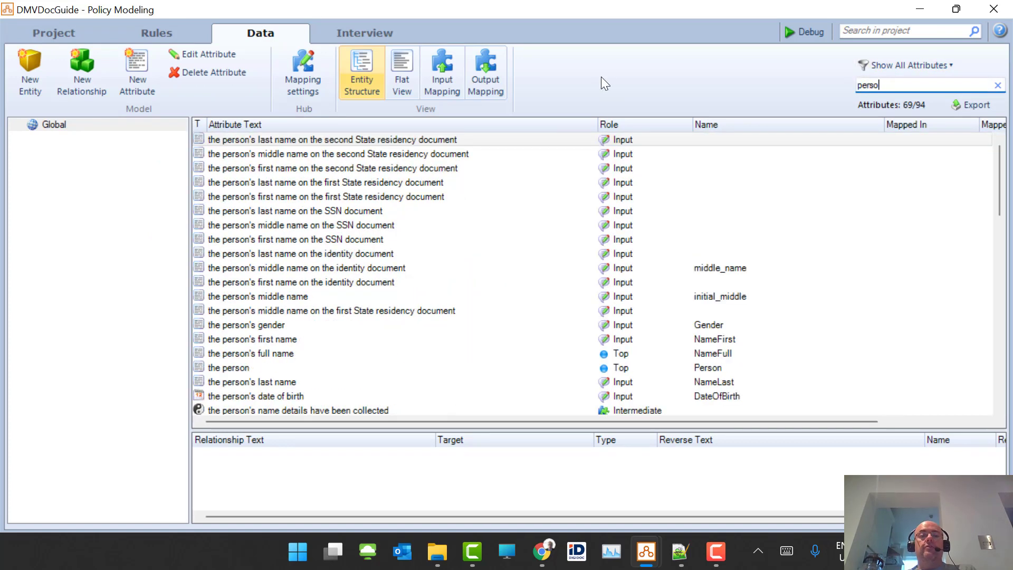
pyautogui.write('n')
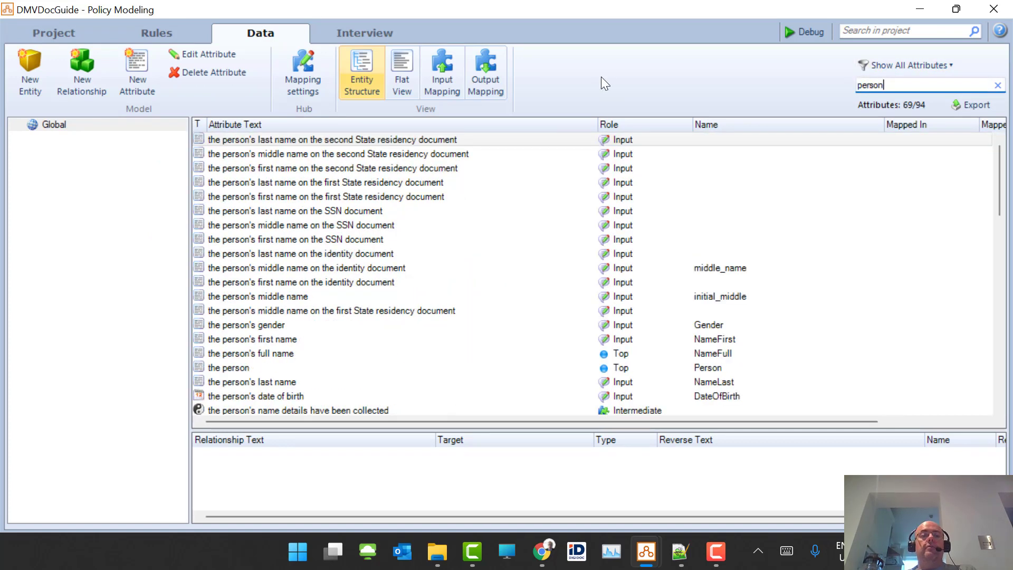
pyautogui.doubleClick(235, 366)
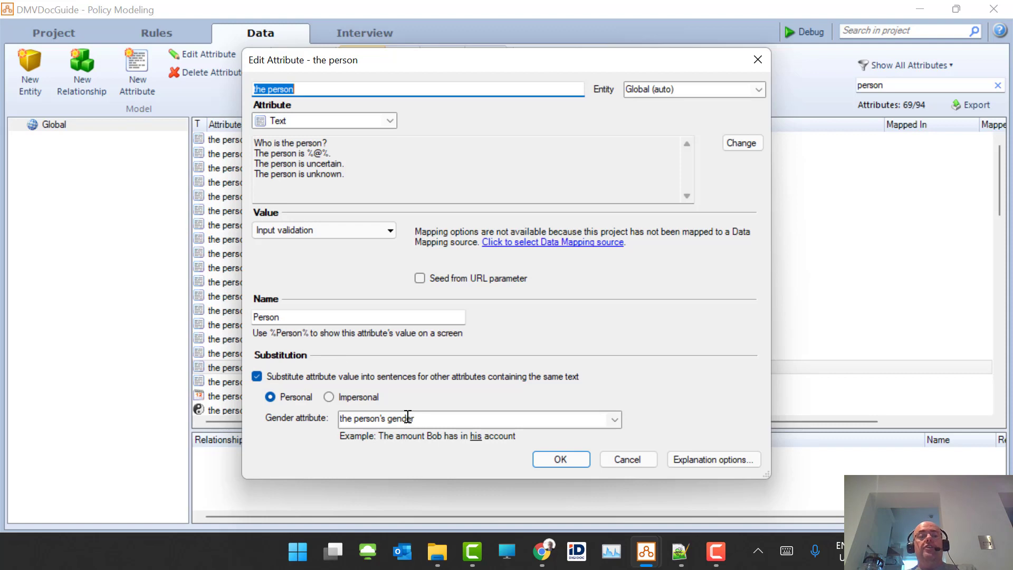
pyautogui.click(561, 460)
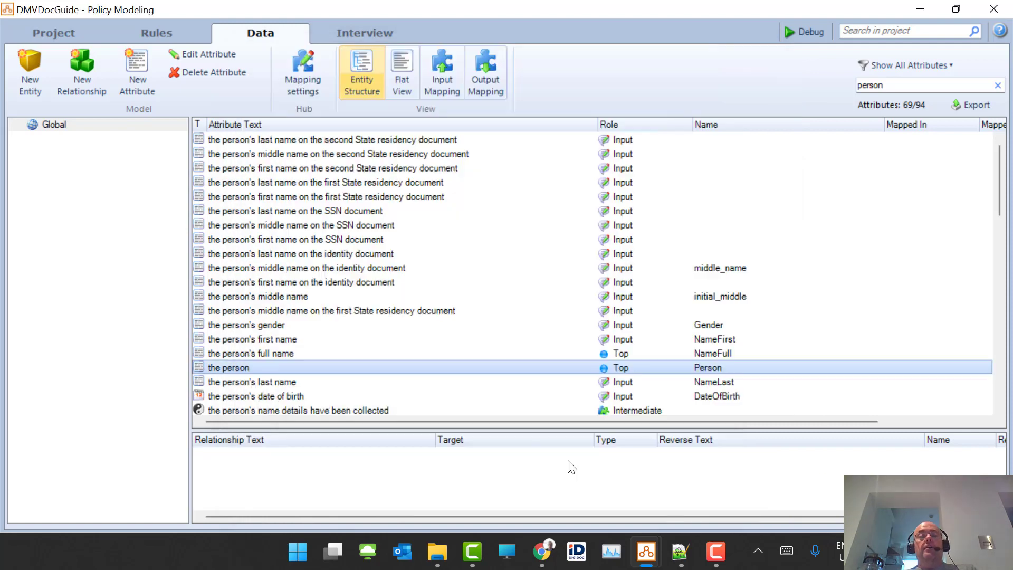
pyautogui.click(63, 24)
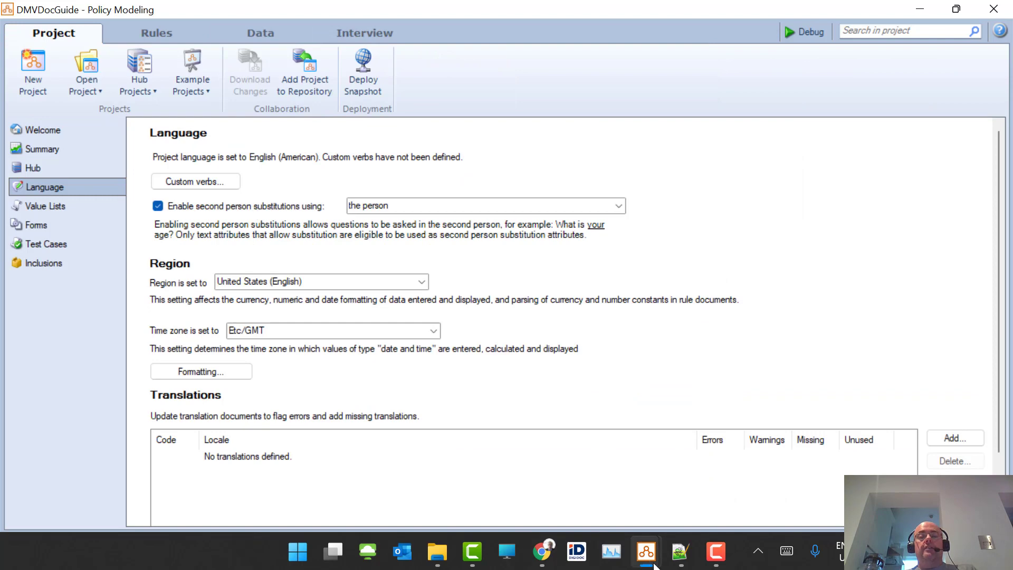
# - Turn off second-person substitutions and run the interview in the debugger
pyautogui.click(168, 205)
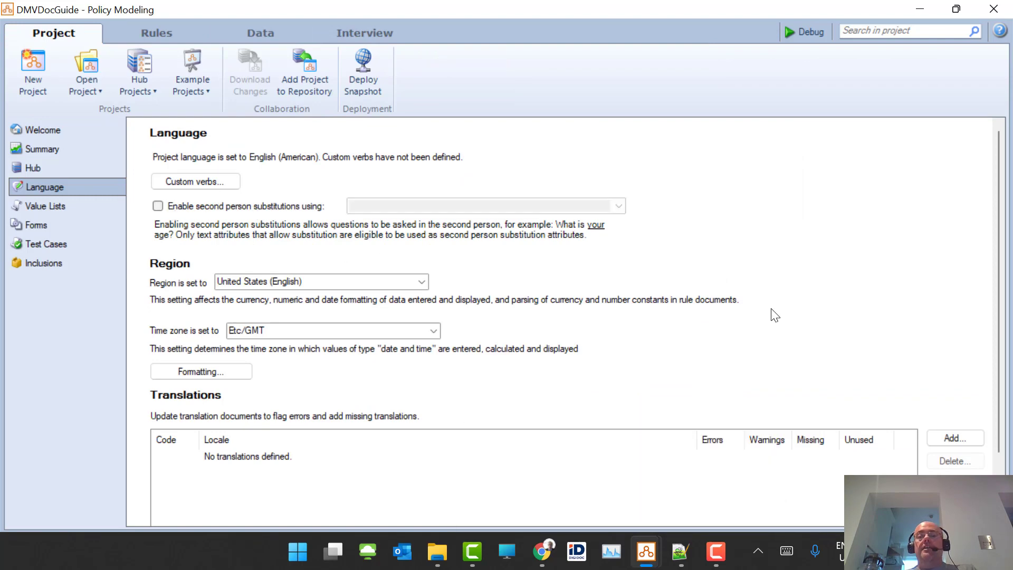
pyautogui.click(785, 36)
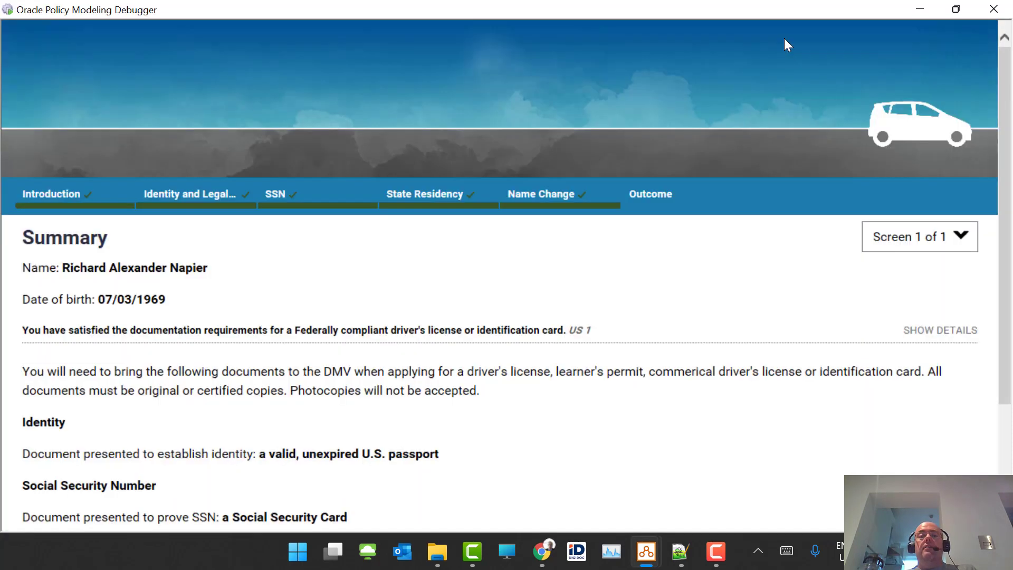
pyautogui.scroll(-1, 404, 322)
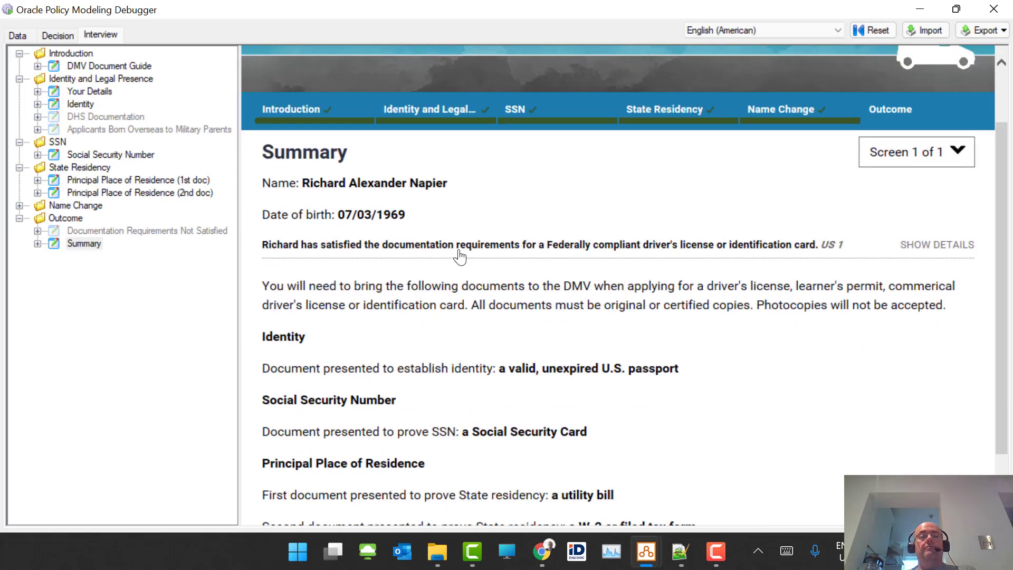
# - Re-enable second-person substitutions with 'the person' as the attribute and relaunch the debugger
pyautogui.moveTo(646, 552)
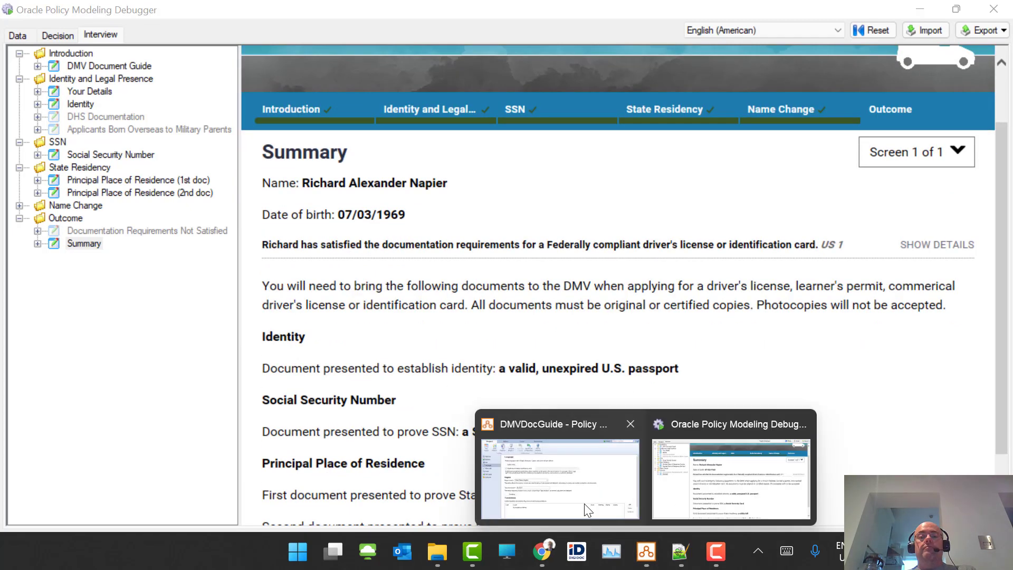
pyautogui.click(584, 503)
pyautogui.click(170, 208)
pyautogui.click(624, 208)
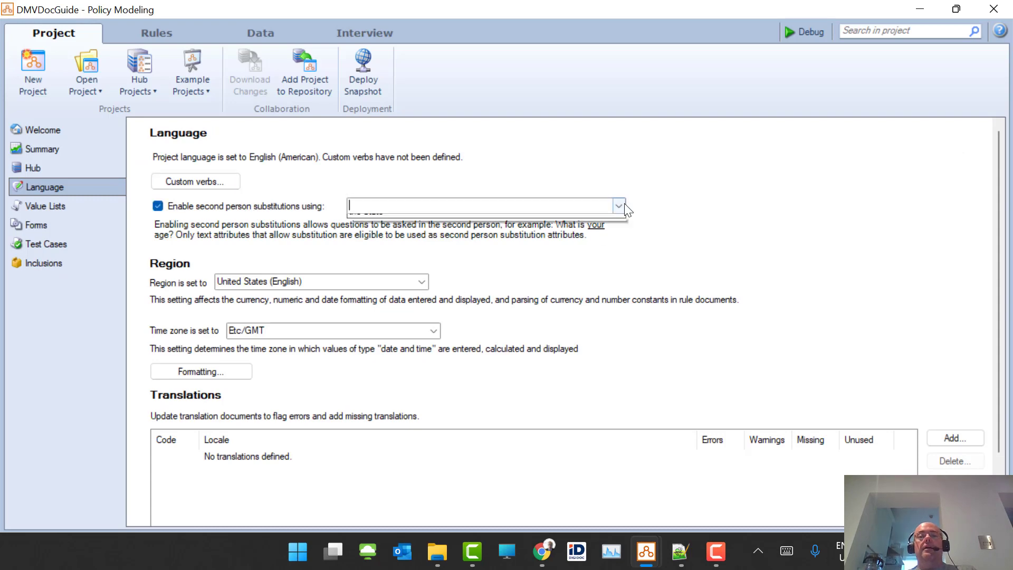
pyautogui.click(512, 221)
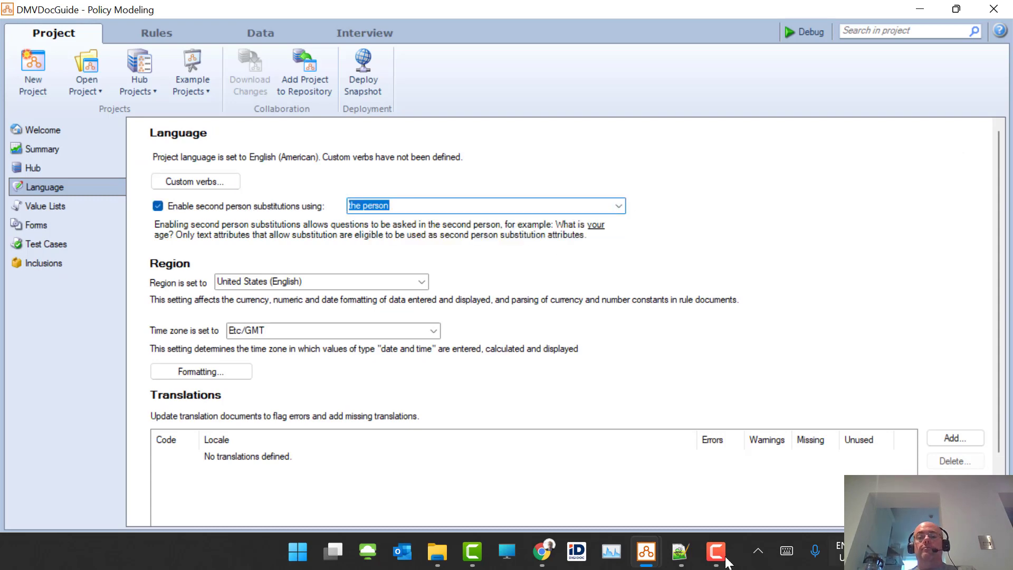
pyautogui.click(798, 30)
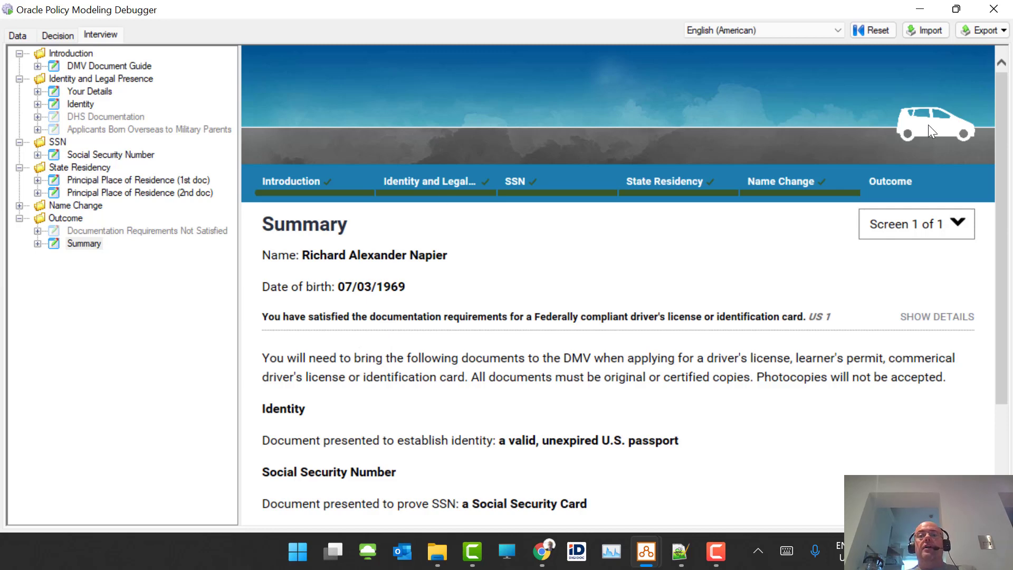
# - Step the debugger back through State Residency, Your Details and Introduction, then view driveCar.js
pyautogui.click(652, 185)
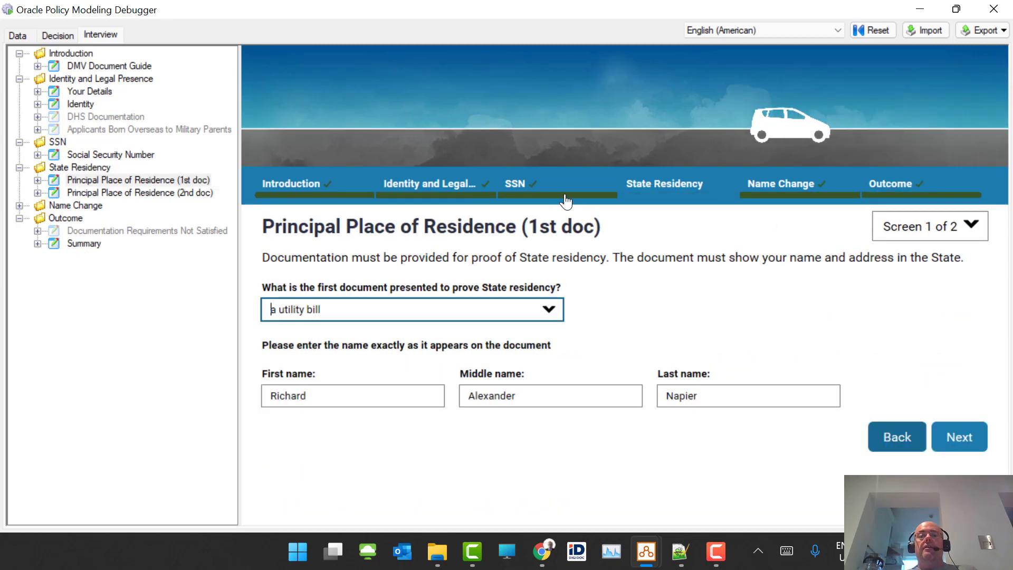
pyautogui.click(424, 189)
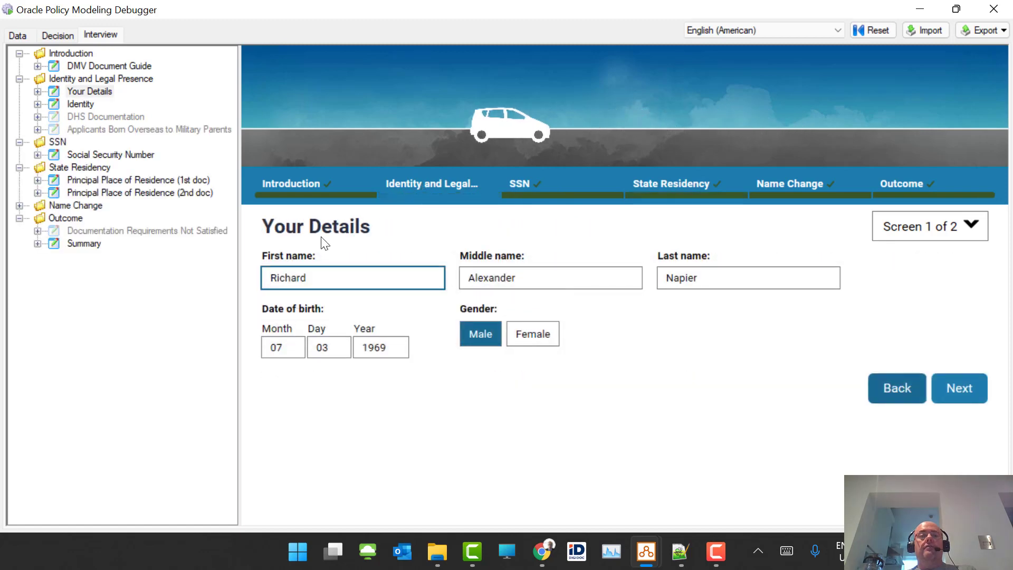
pyautogui.click(288, 190)
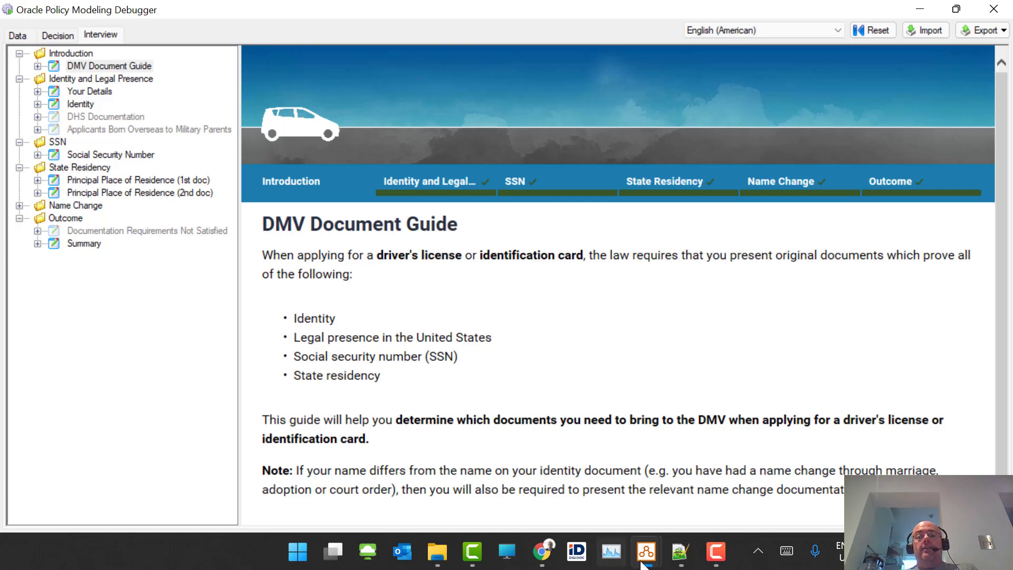
pyautogui.click(681, 561)
pyautogui.scroll(2, 648, 328)
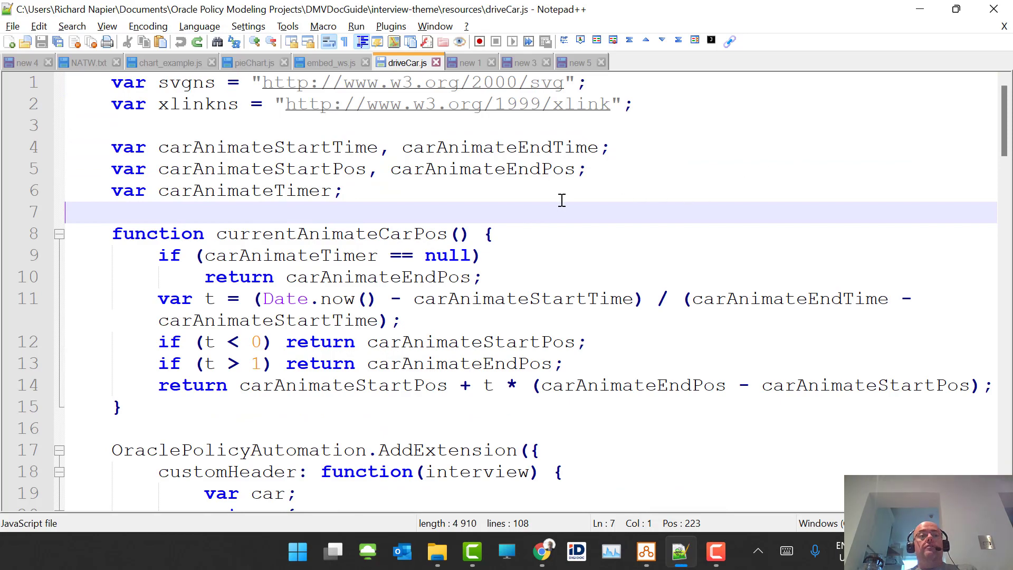
pyautogui.scroll(-2, 559, 206)
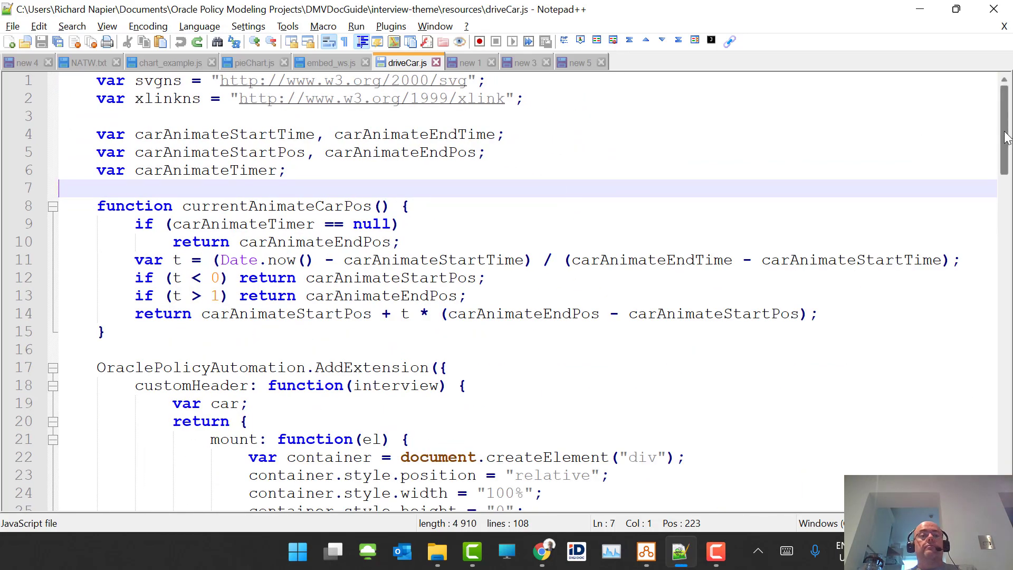
pyautogui.moveTo(1006, 128)
pyautogui.mouseDown()
pyautogui.moveTo(1006, 234)
pyautogui.moveTo(1006, 128)
pyautogui.moveTo(1006, 143)
pyautogui.mouseUp()
pyautogui.scroll(-1, 666, 259)
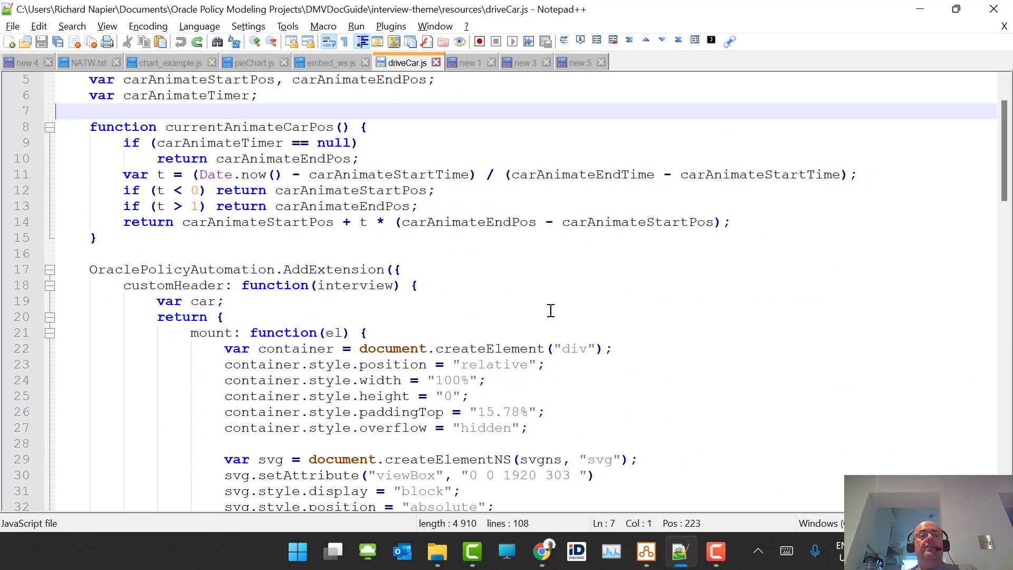
pyautogui.click(46, 334)
pyautogui.click(47, 349)
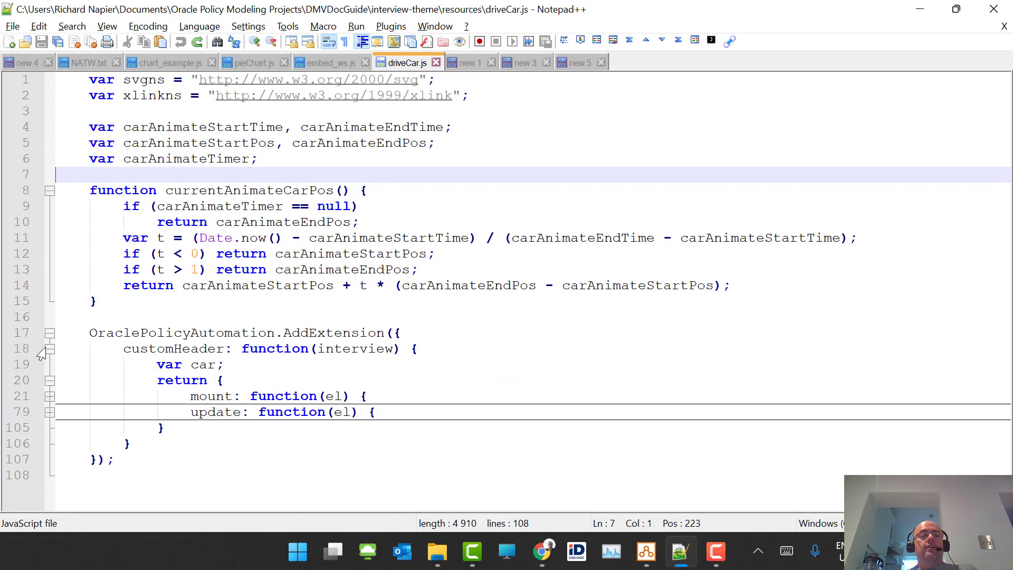
pyautogui.click(150, 359)
pyautogui.doubleClick(153, 349)
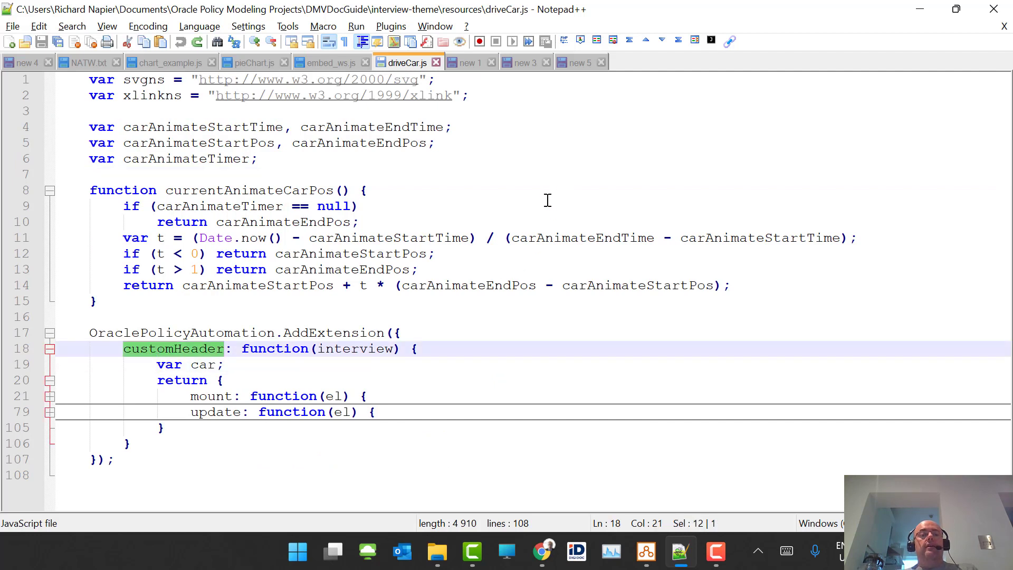
pyautogui.click(209, 399)
pyautogui.doubleClick(209, 400)
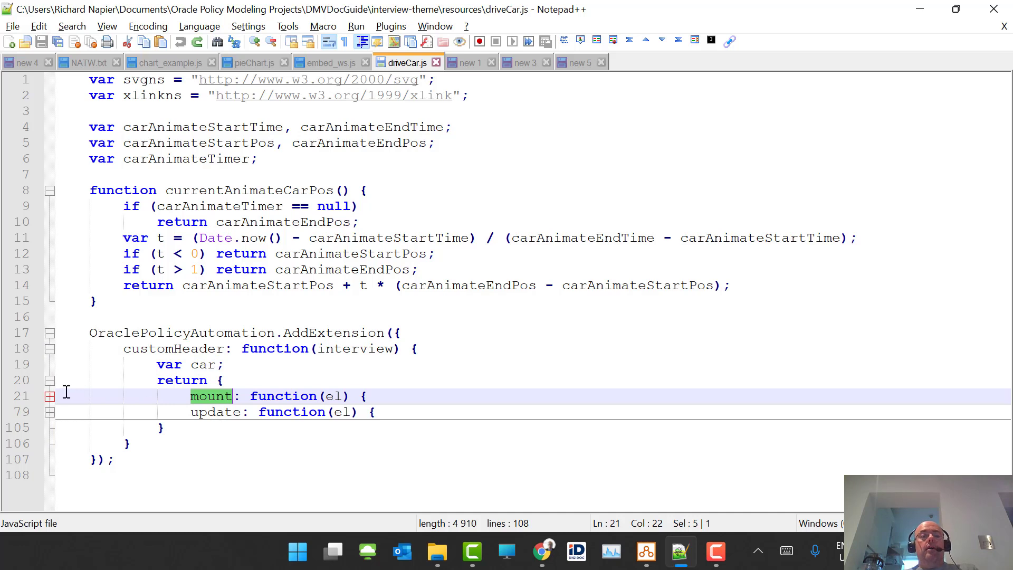
pyautogui.click(50, 397)
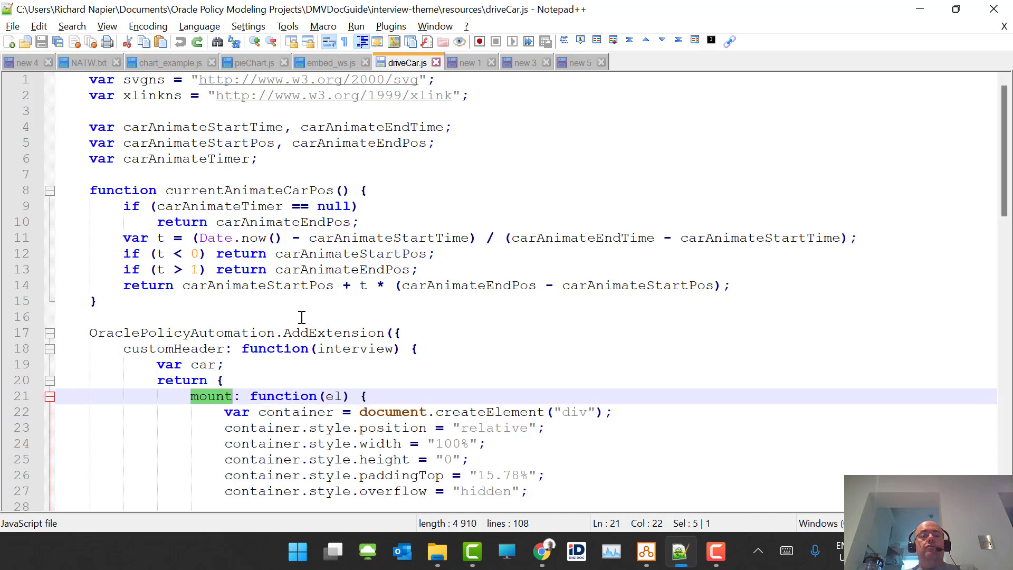
pyautogui.scroll(-3, 301, 314)
pyautogui.scroll(-5, 386, 256)
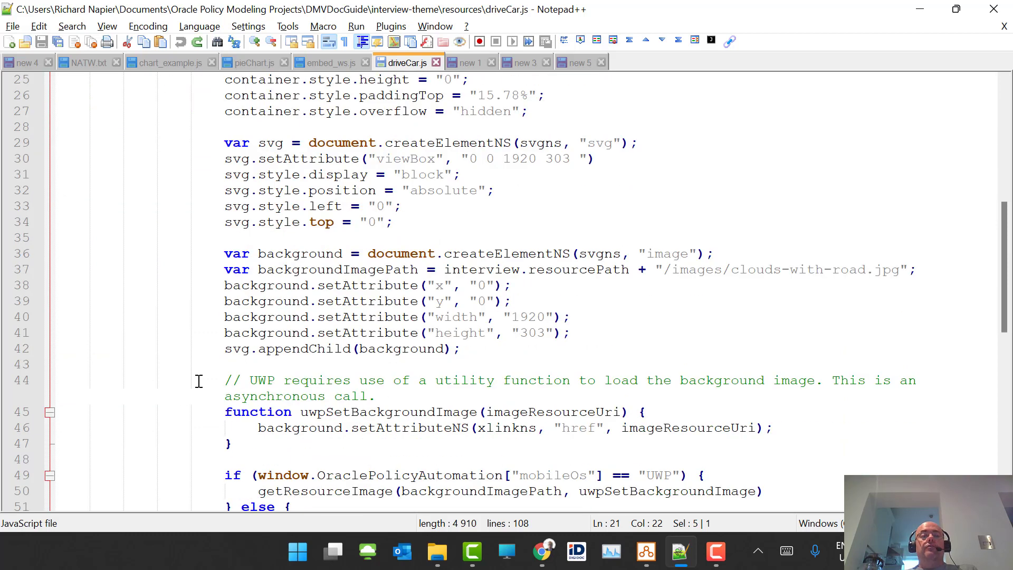
pyautogui.moveTo(224, 348); pyautogui.dragTo(319, 359)
pyautogui.doubleClick(333, 349)
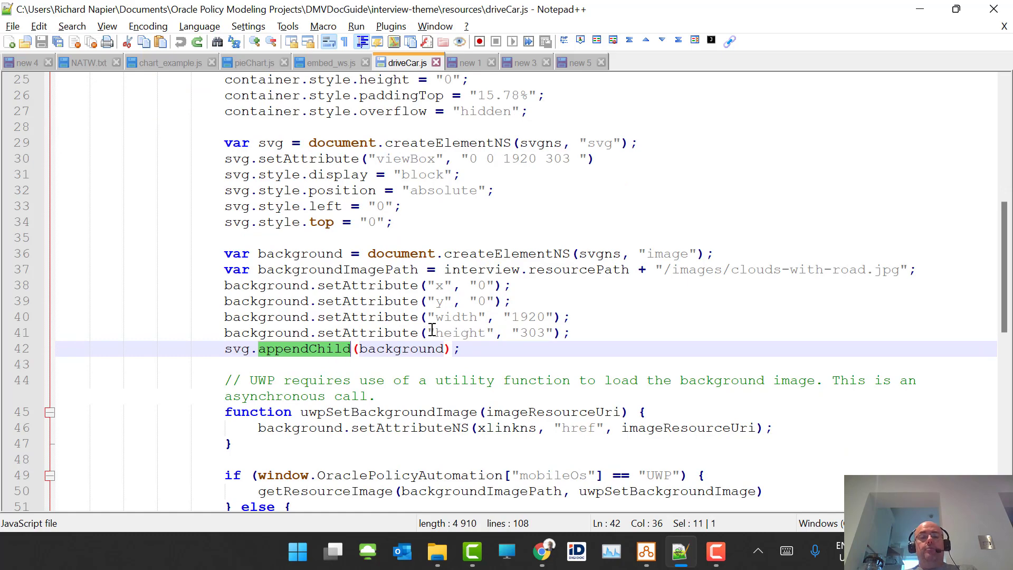
pyautogui.scroll(-2, 528, 233)
pyautogui.scroll(-2, 528, 234)
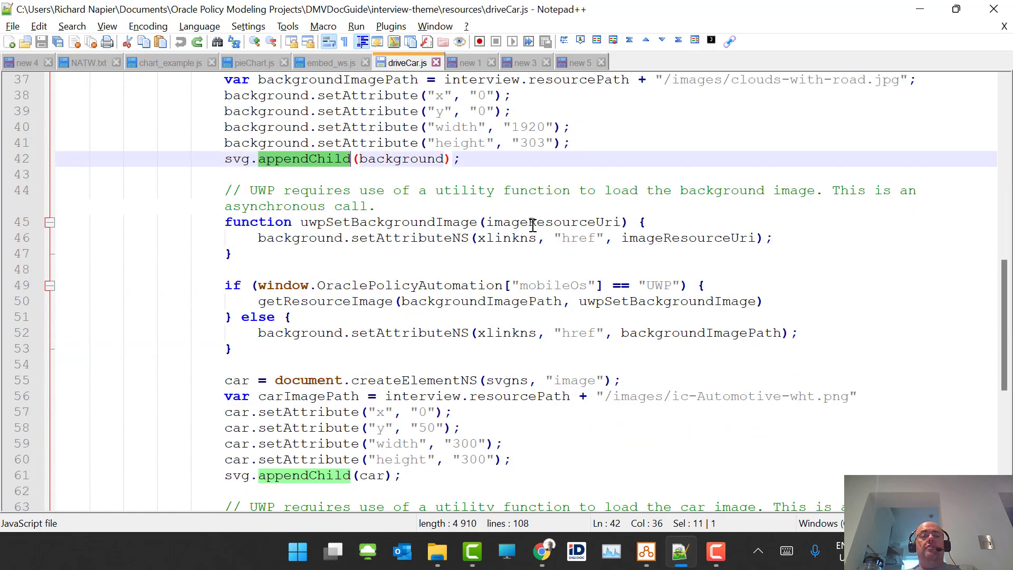
pyautogui.scroll(-2, 533, 226)
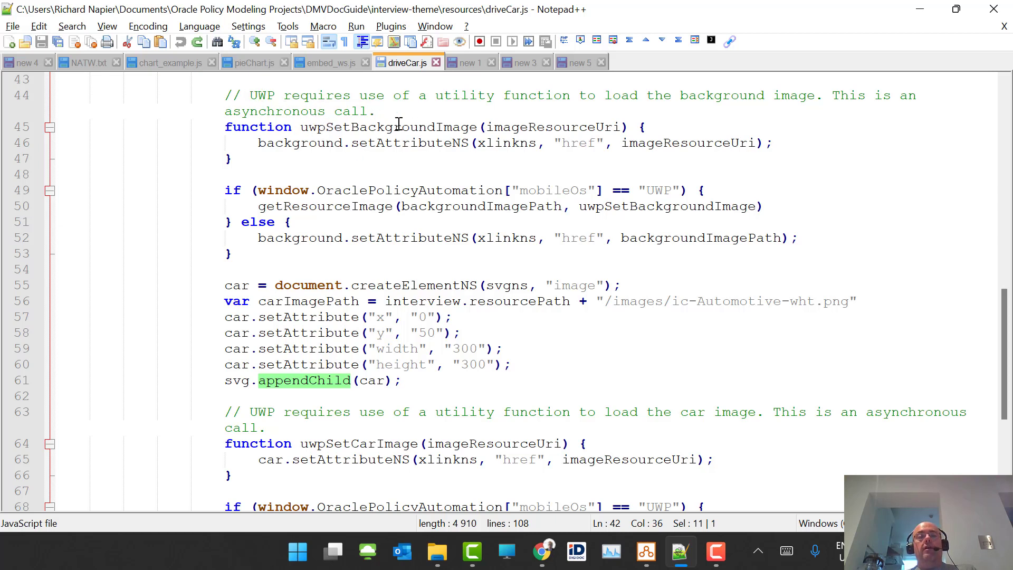
pyautogui.scroll(-1, 499, 150)
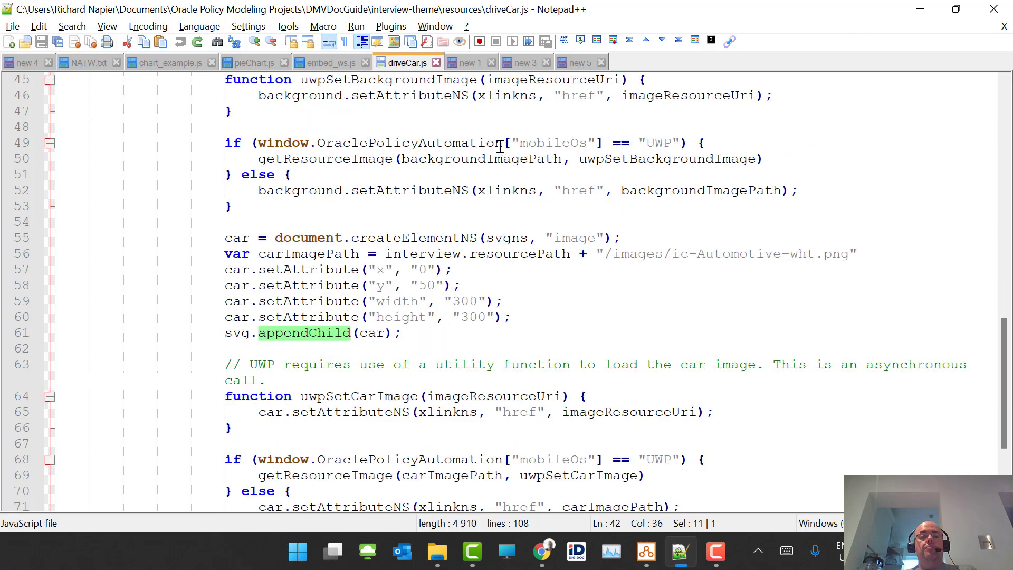
pyautogui.scroll(-3, 500, 146)
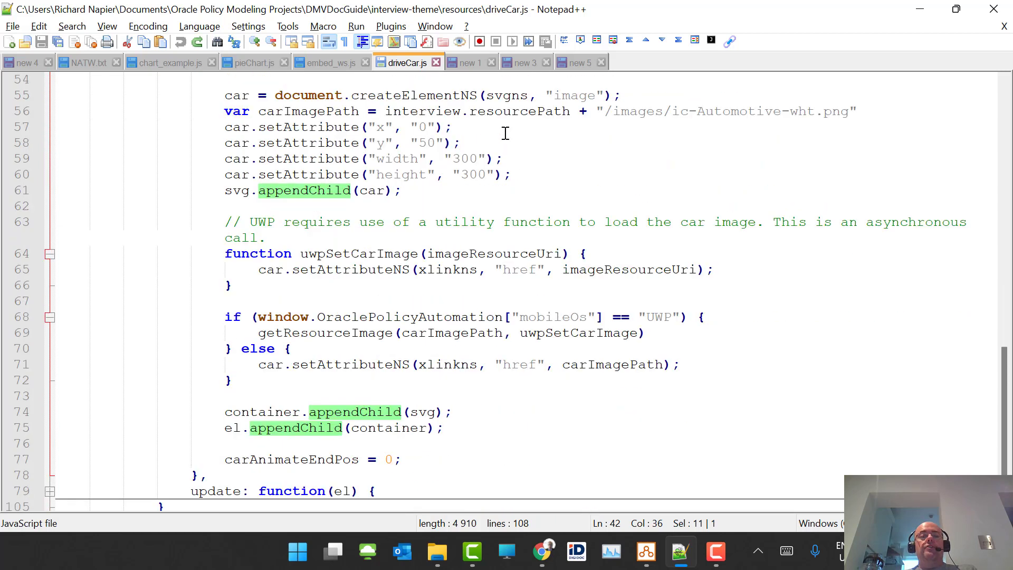
pyautogui.scroll(-2, 505, 134)
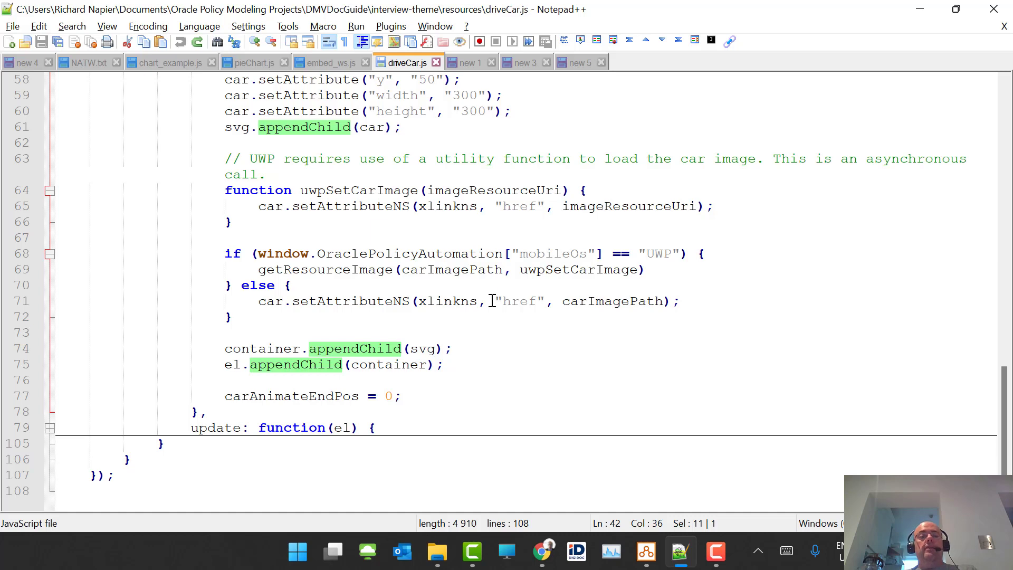
pyautogui.click(49, 428)
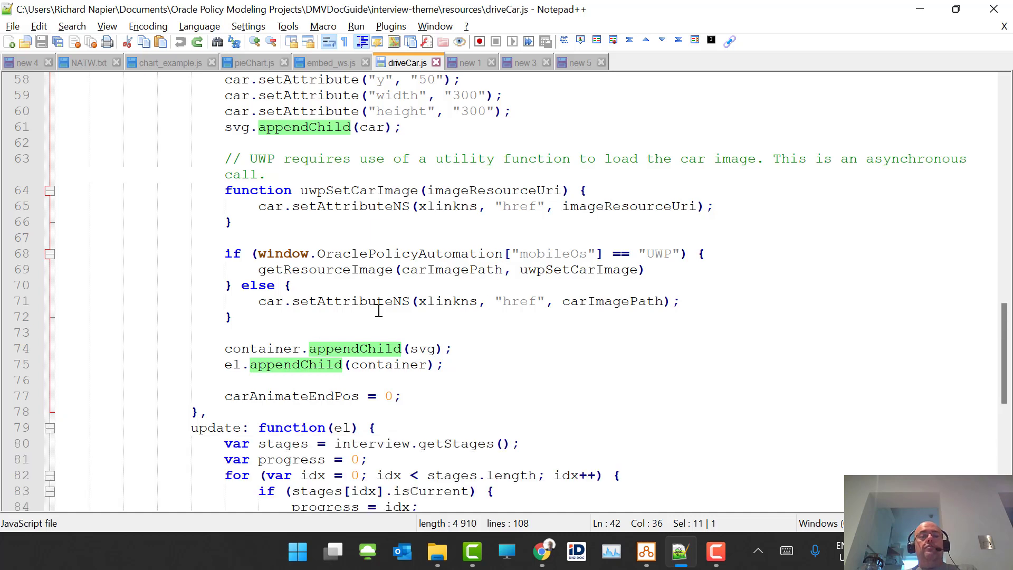
pyautogui.scroll(-2, 379, 311)
pyautogui.scroll(-2, 440, 285)
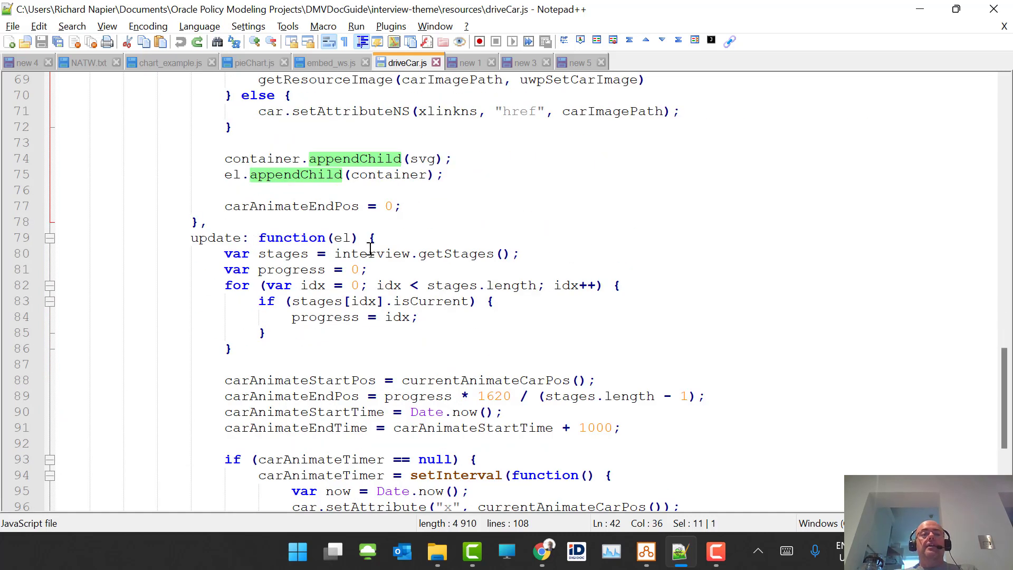
pyautogui.moveTo(334, 253); pyautogui.dragTo(509, 252)
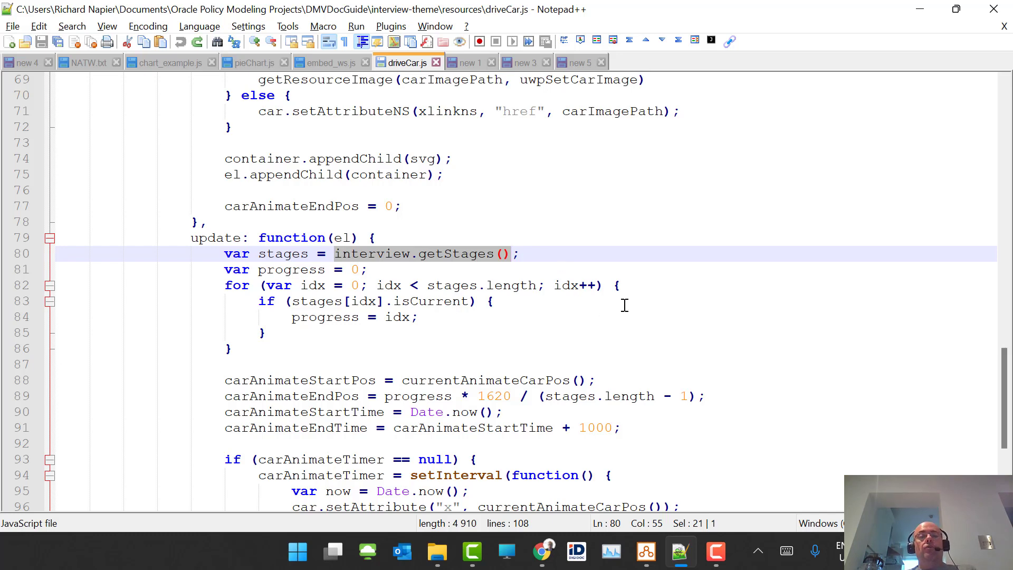
pyautogui.scroll(-2, 627, 260)
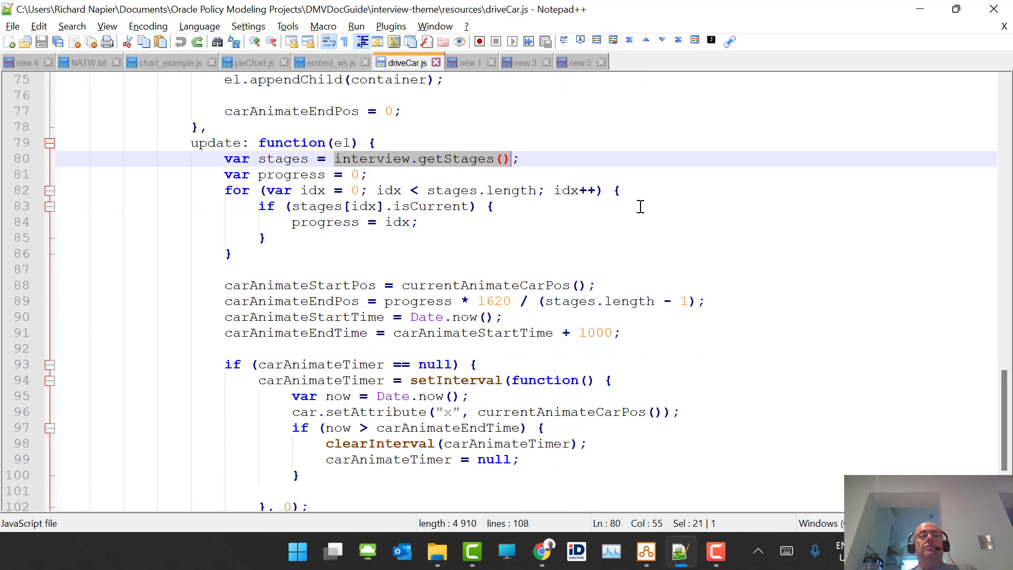
pyautogui.scroll(-2, 640, 207)
pyautogui.scroll(4, 641, 207)
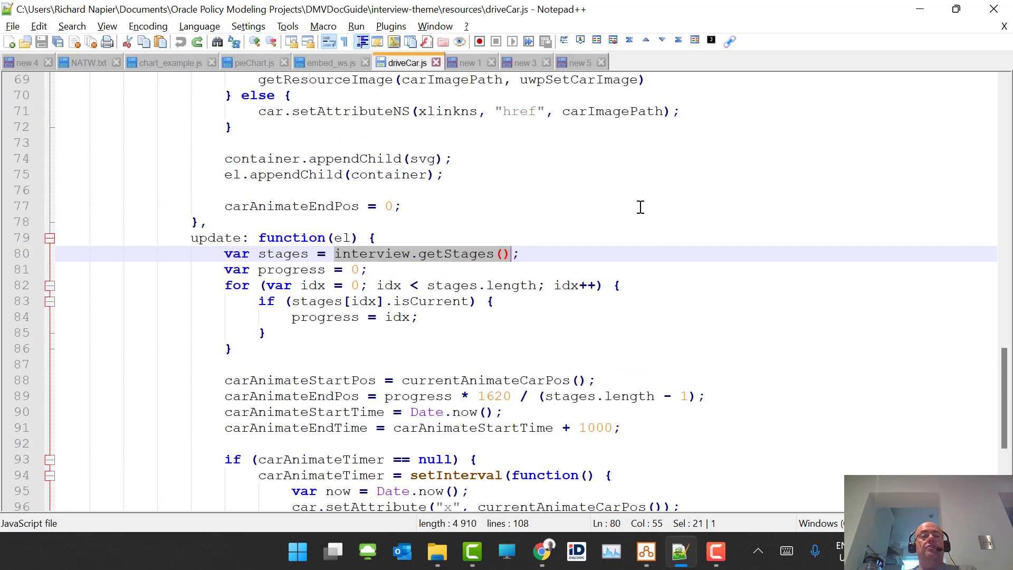
pyautogui.doubleClick(199, 238)
pyautogui.scroll(-4, 734, 185)
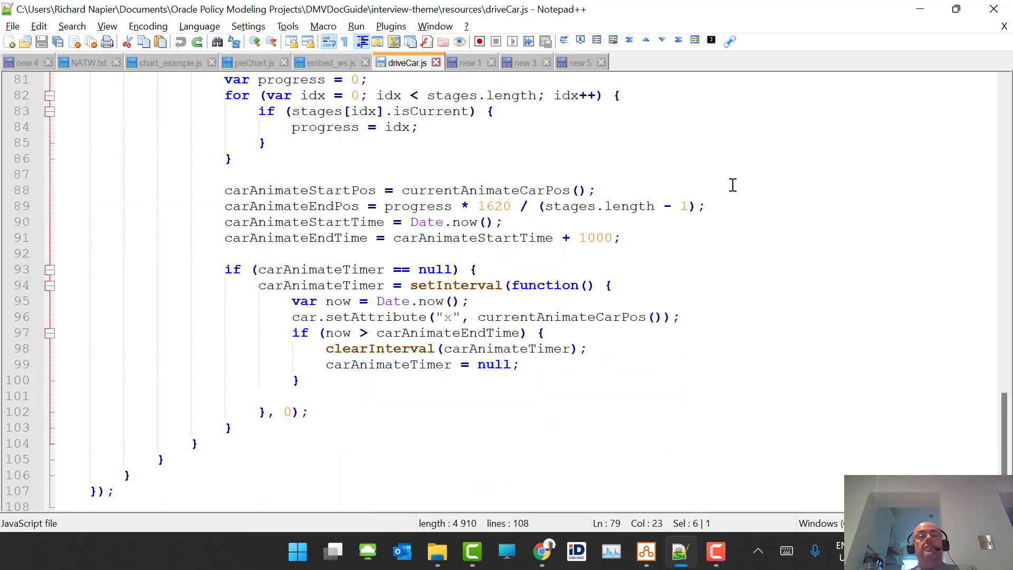
pyautogui.scroll(3, 734, 185)
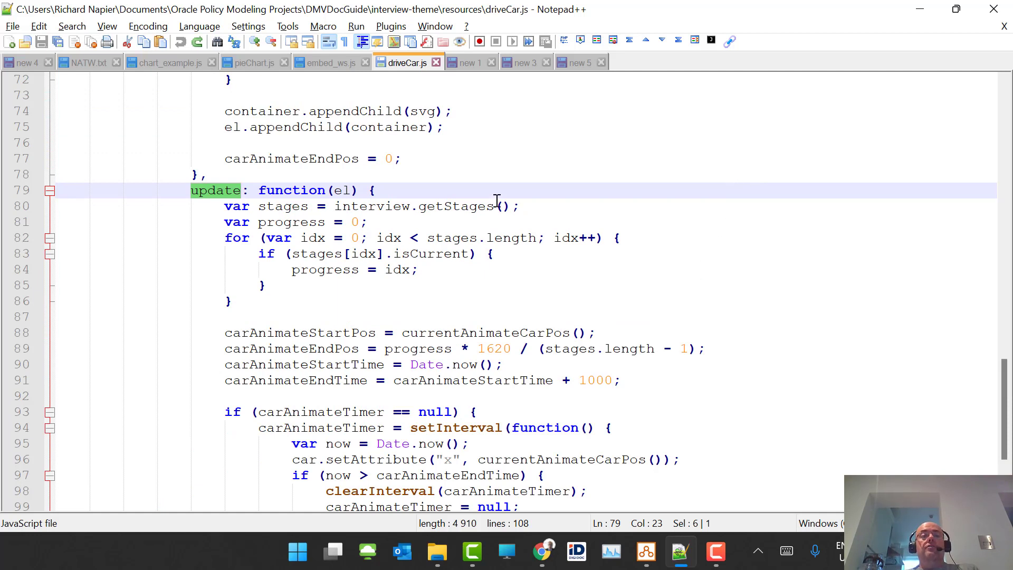
pyautogui.moveTo(342, 207); pyautogui.dragTo(515, 207)
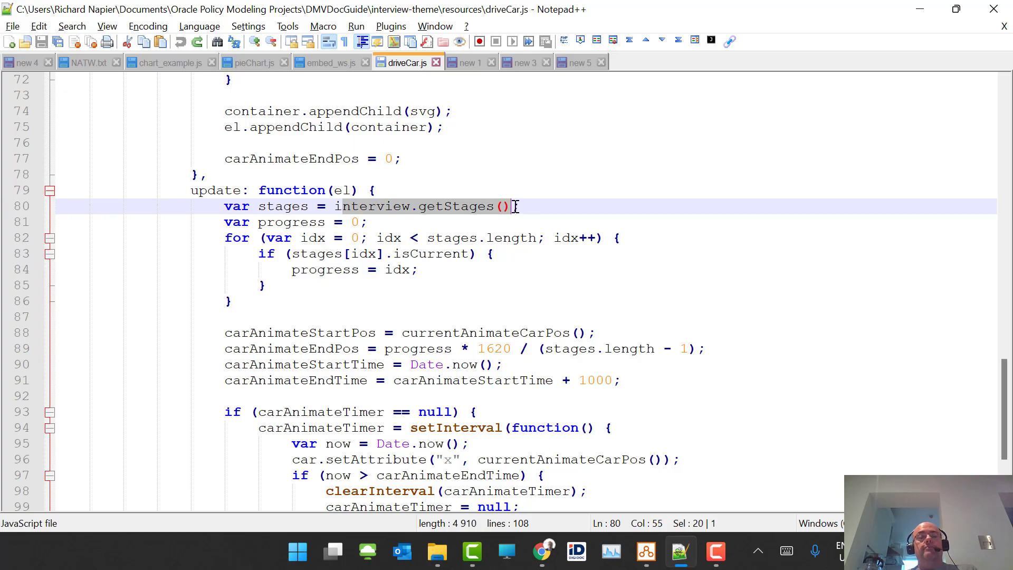
pyautogui.scroll(-3, 516, 206)
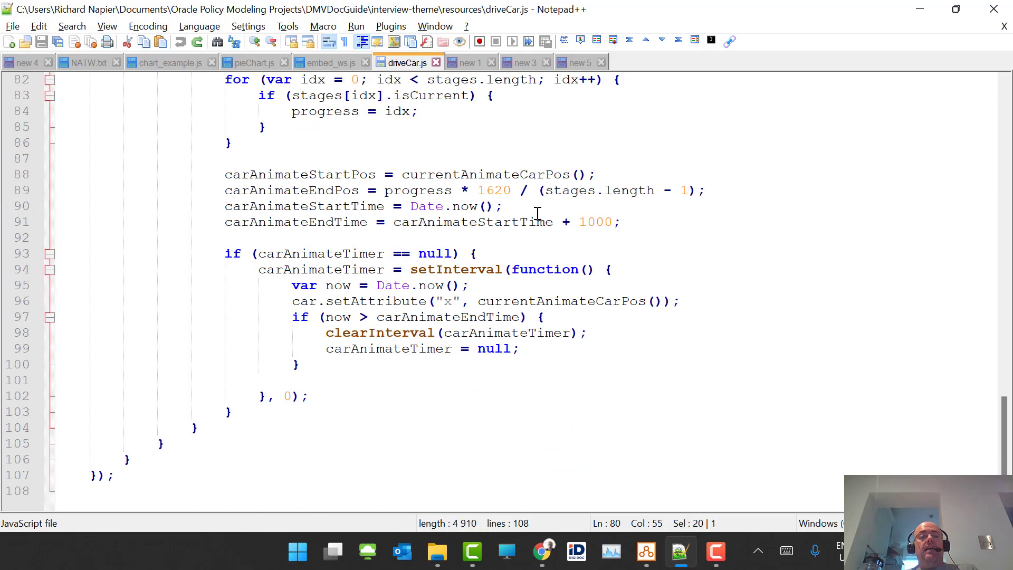
pyautogui.scroll(13, 536, 213)
pyautogui.scroll(9, 540, 214)
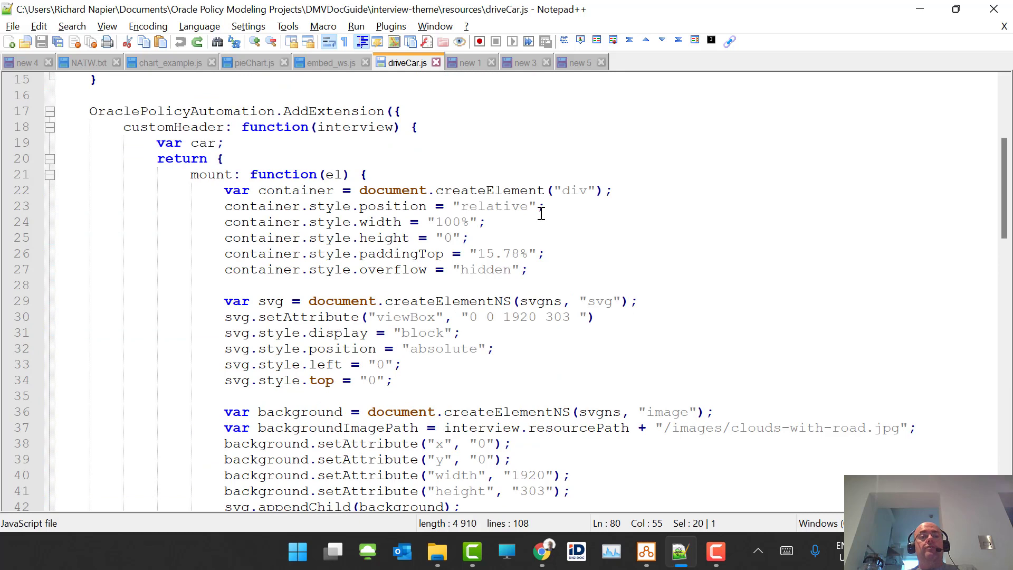
pyautogui.scroll(4, 541, 214)
pyautogui.scroll(-4, 541, 214)
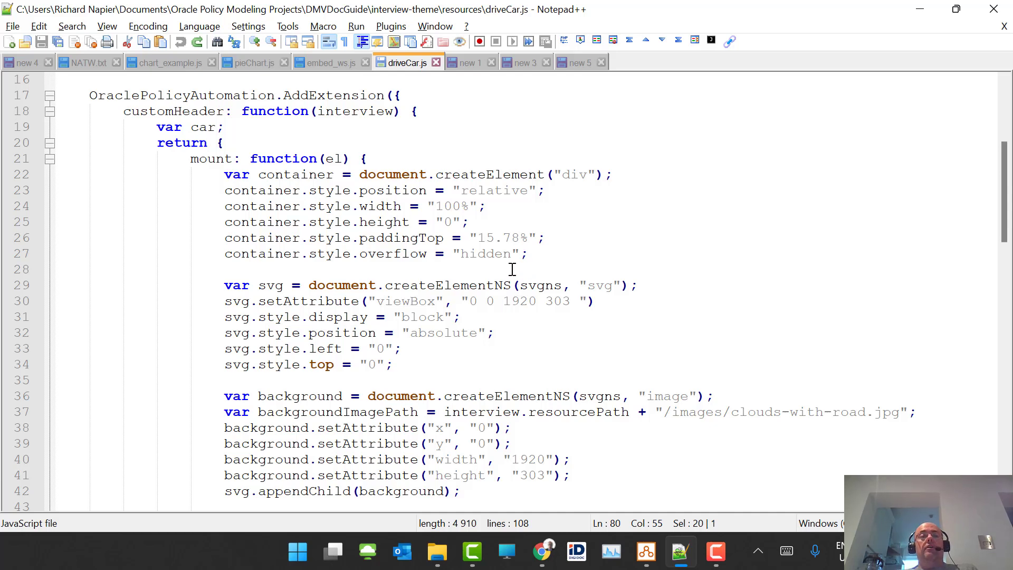
# - Reload the Code Generator and generate Custom Header extension code
pyautogui.click(68, 41)
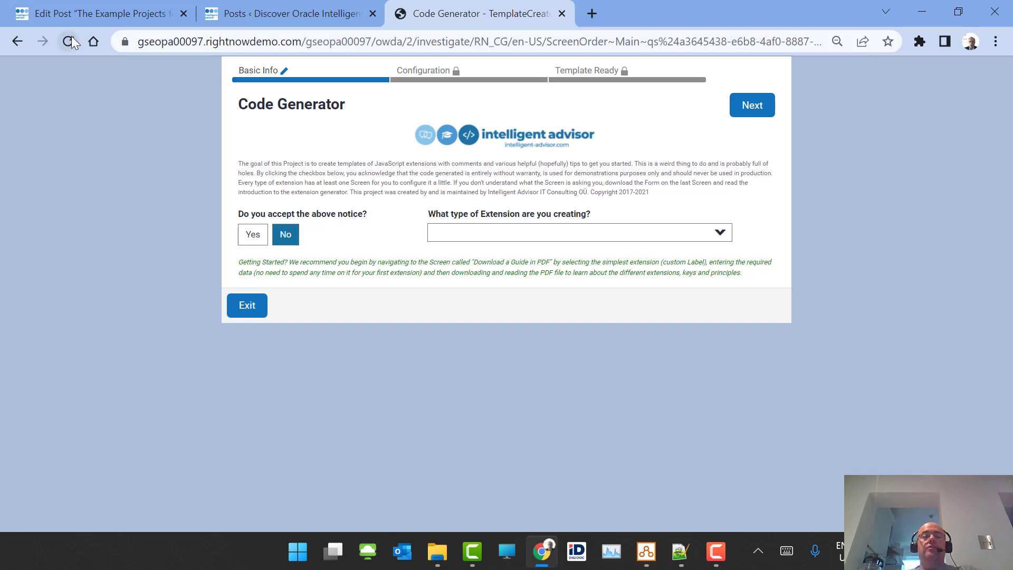
pyautogui.click(252, 236)
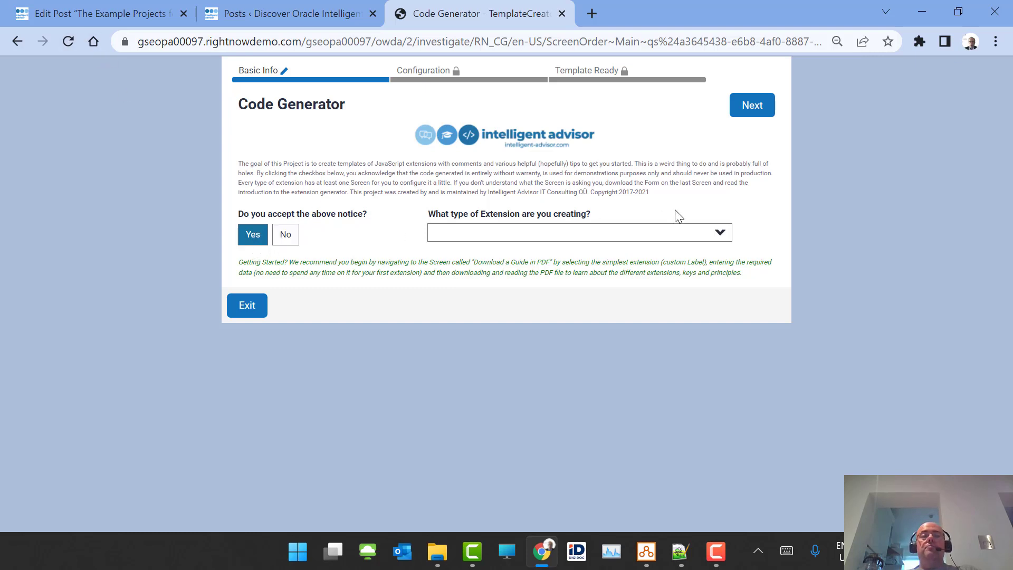
pyautogui.click(676, 233)
pyautogui.click(569, 350)
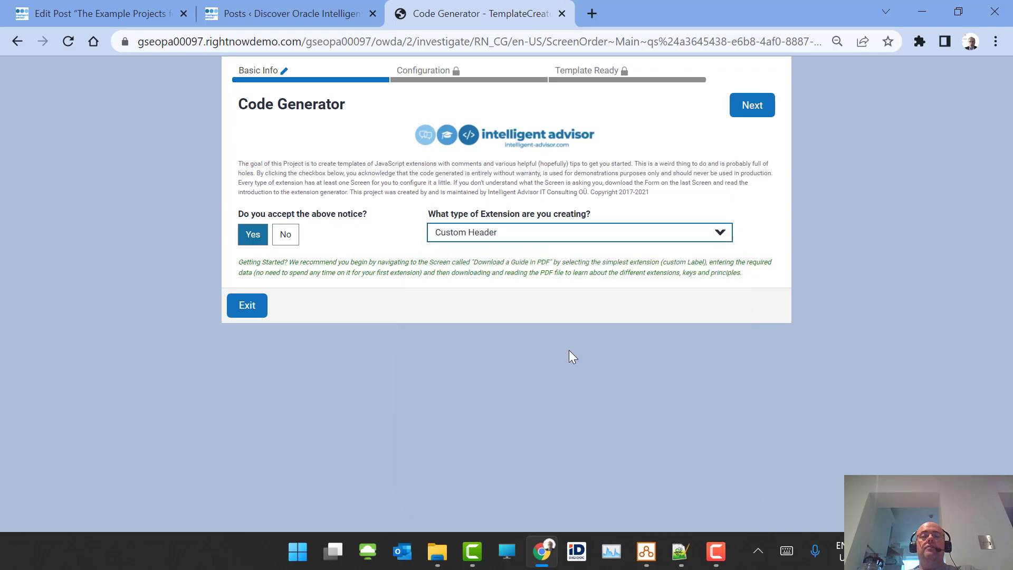
pyautogui.click(753, 105)
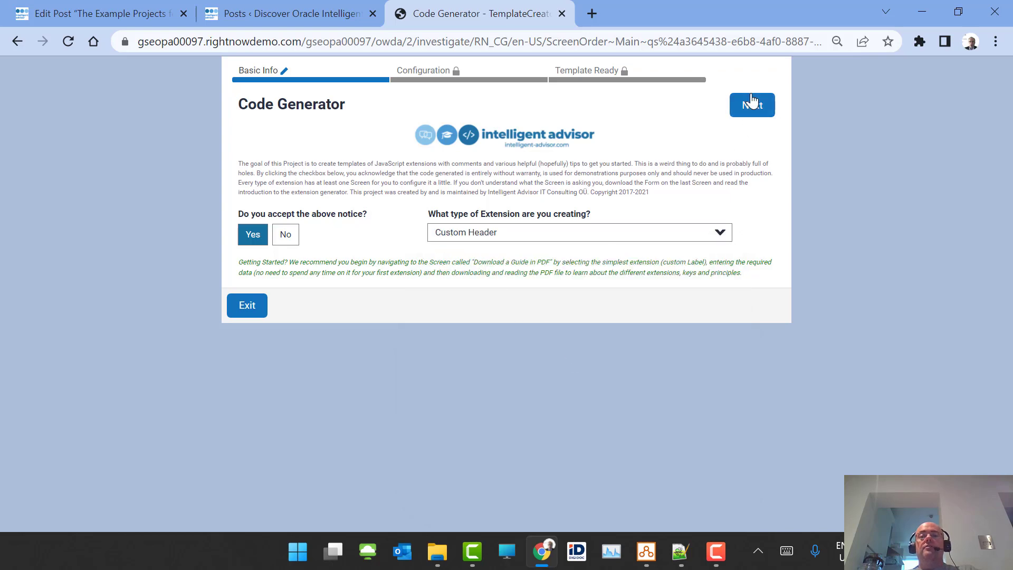
pyautogui.click(753, 106)
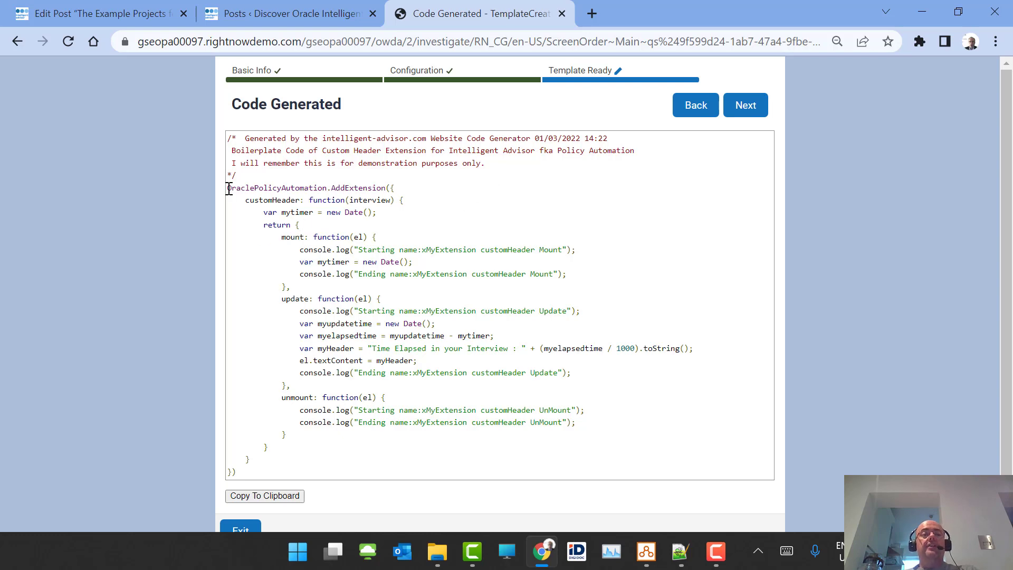
# - Copy the generated code and replace the entire contents of driveCar.js with it
pyautogui.moveTo(229, 189); pyautogui.dragTo(315, 491)
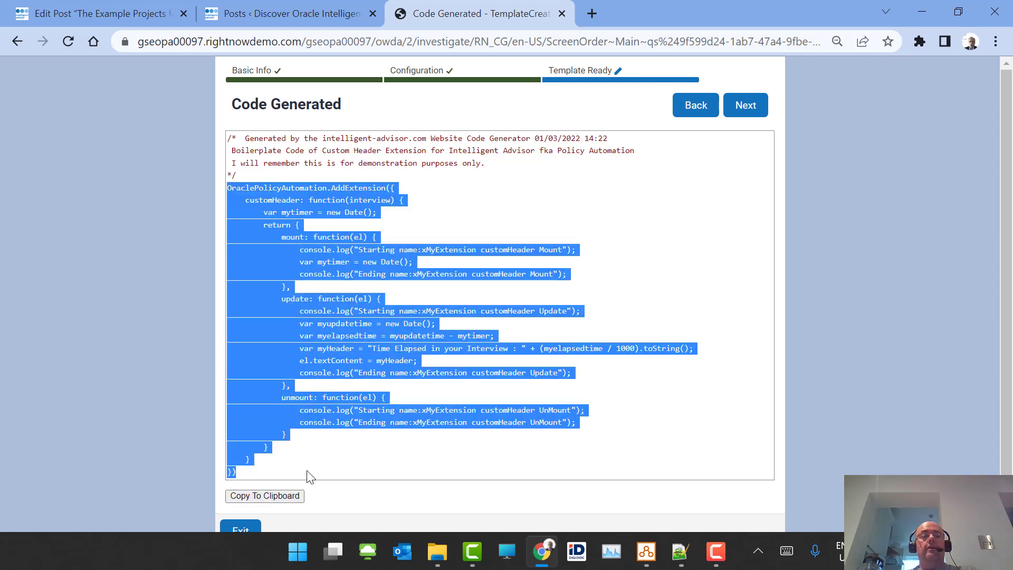
pyautogui.click(437, 207)
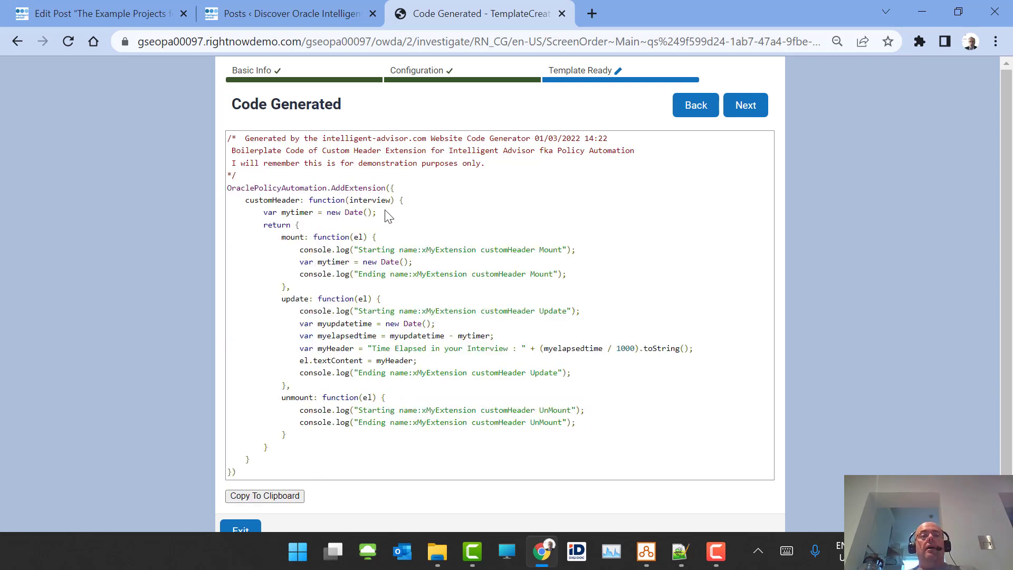
pyautogui.moveTo(390, 216); pyautogui.dragTo(330, 481)
pyautogui.hotkey('ctrl', 'c')
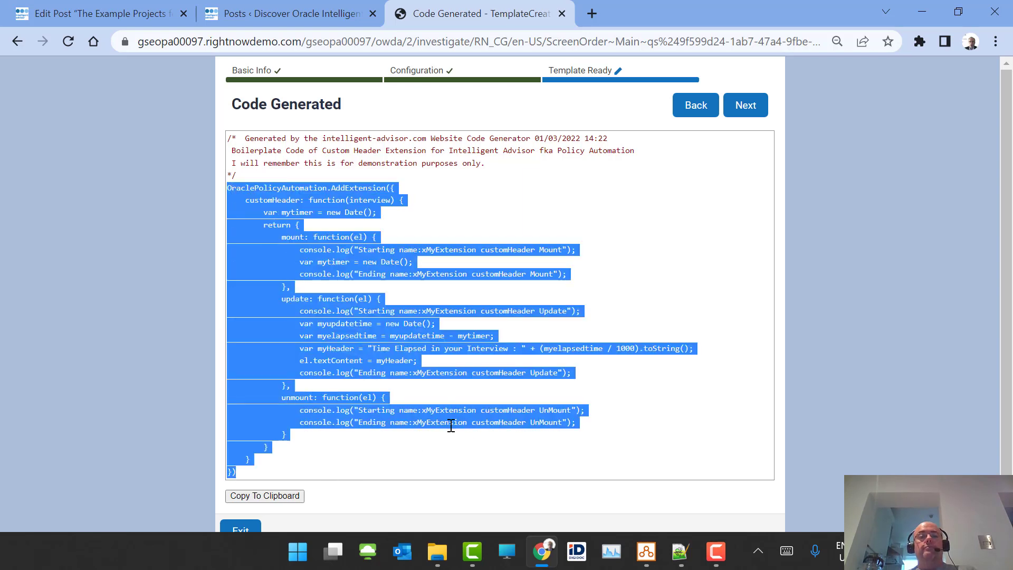
pyautogui.hotkey('alt', 'Tab')
pyautogui.hotkey('ctrl', 'a')
pyautogui.hotkey('ctrl', 'v')
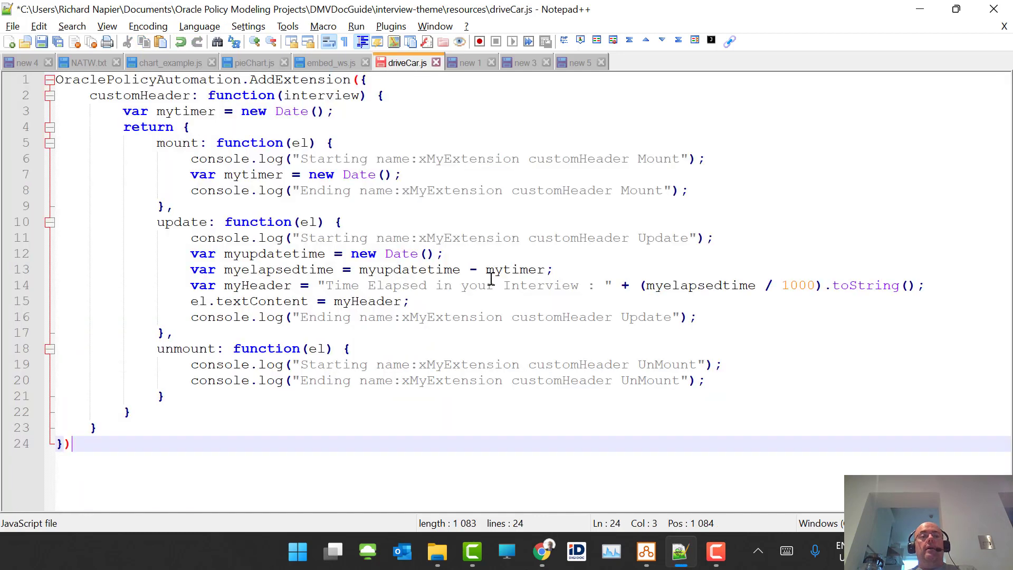
# - Save driveCar.js and review its mount and update functions and header text
pyautogui.hotkey('ctrl', 's')
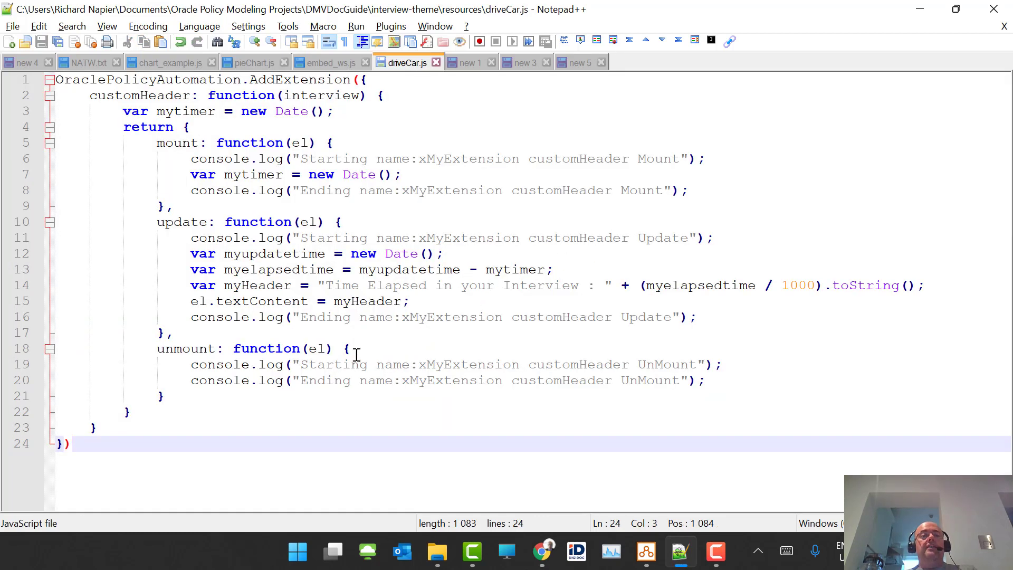
pyautogui.click(172, 144)
pyautogui.doubleClick(172, 144)
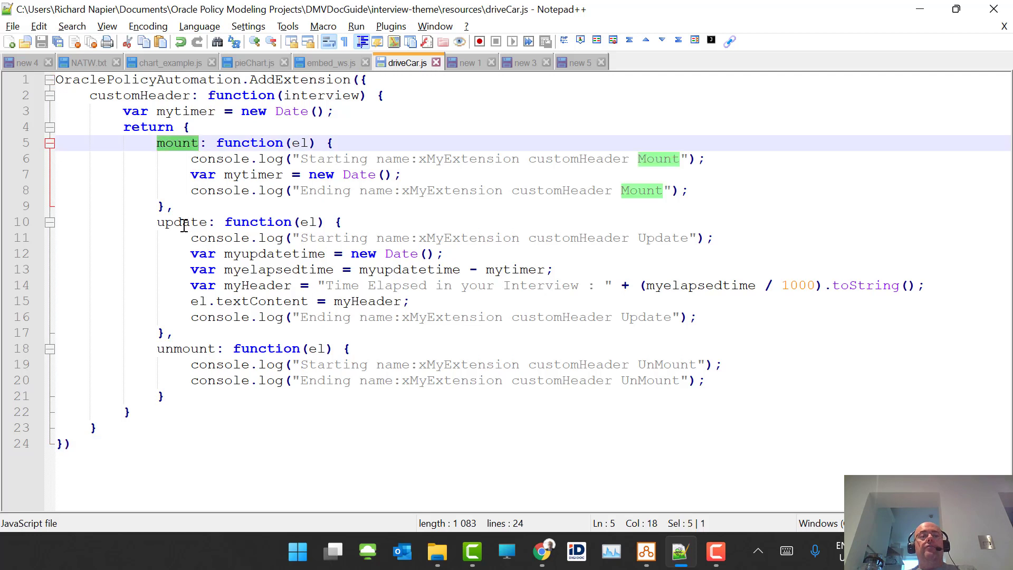
pyautogui.doubleClick(183, 224)
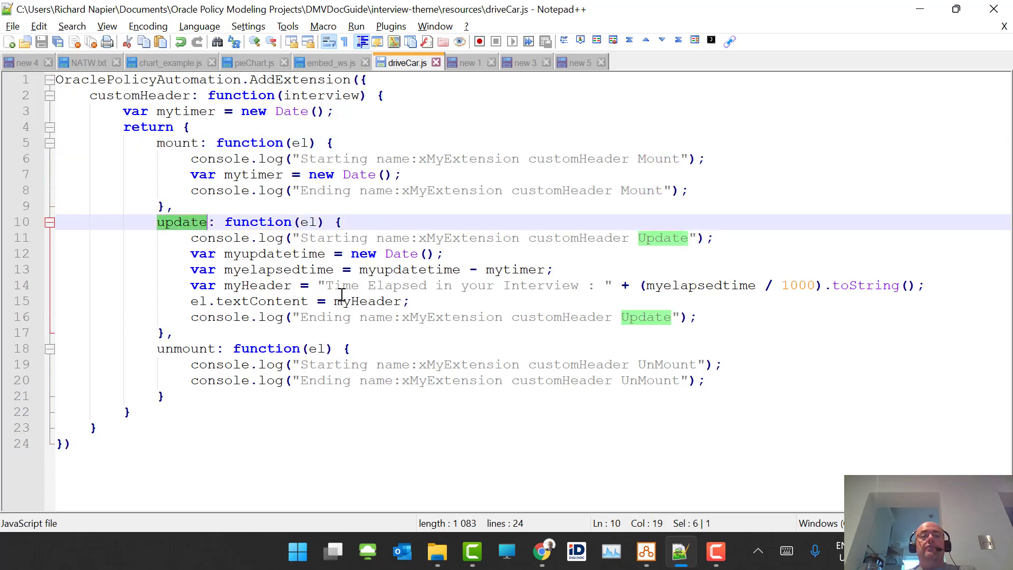
pyautogui.moveTo(326, 287); pyautogui.dragTo(581, 286)
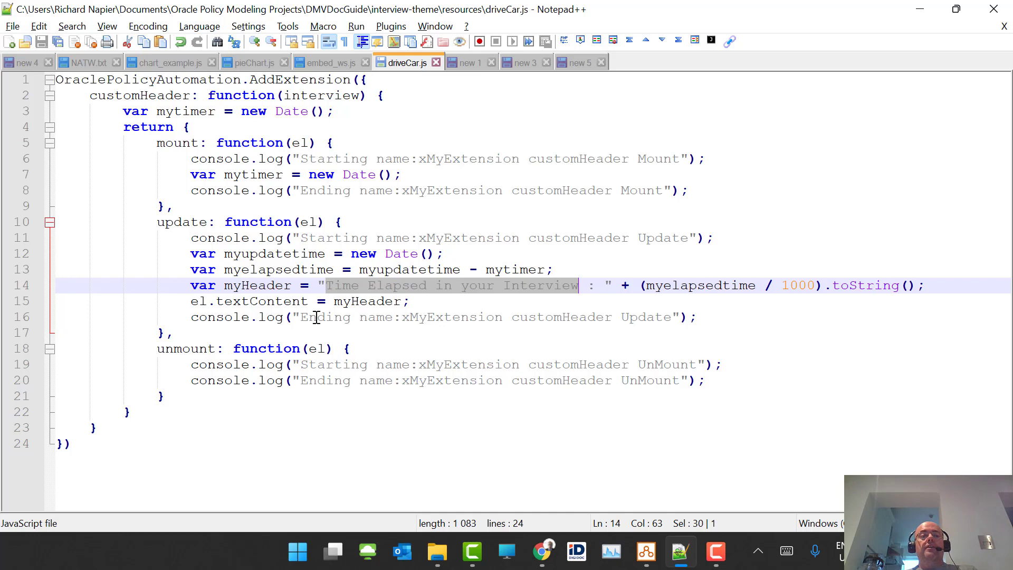
# - Check where myHeader is used, then return to the DMVDocGuide project
pyautogui.doubleClick(366, 302)
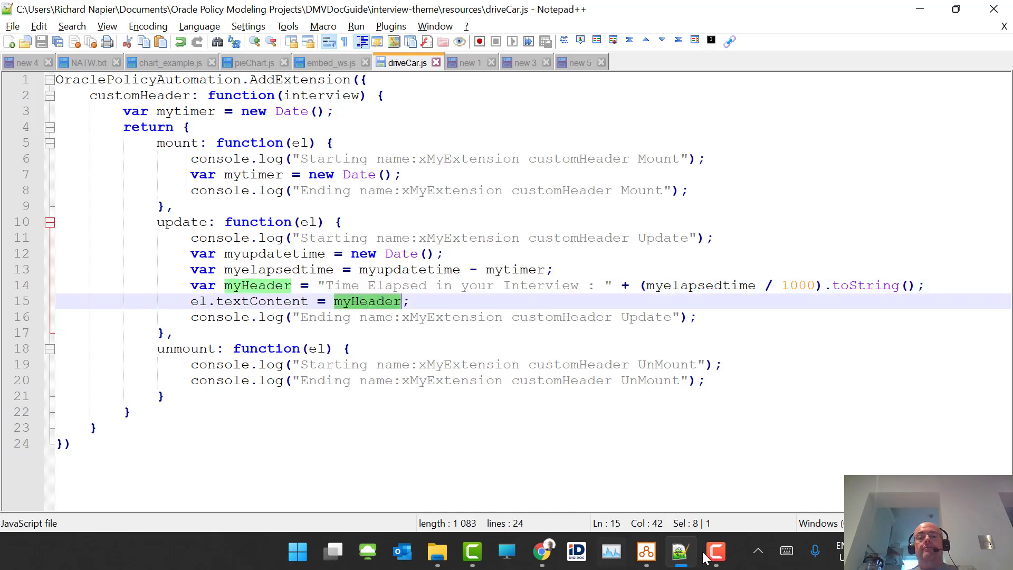
pyautogui.moveTo(647, 552)
pyautogui.click(557, 475)
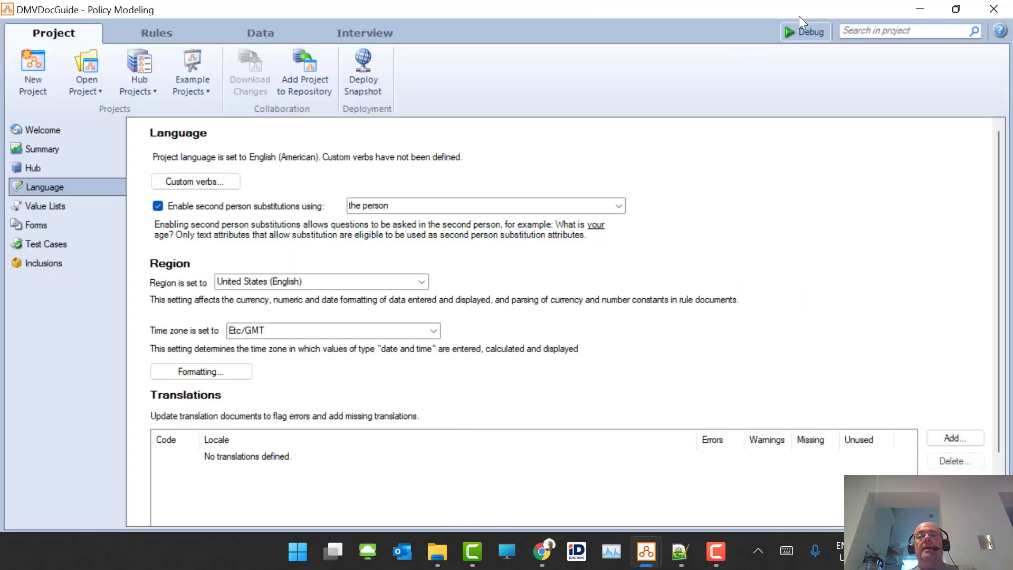
# - Debug the interview to see the 'Time Elapsed in your Interview' header, then return to driveCar.js
pyautogui.click(798, 32)
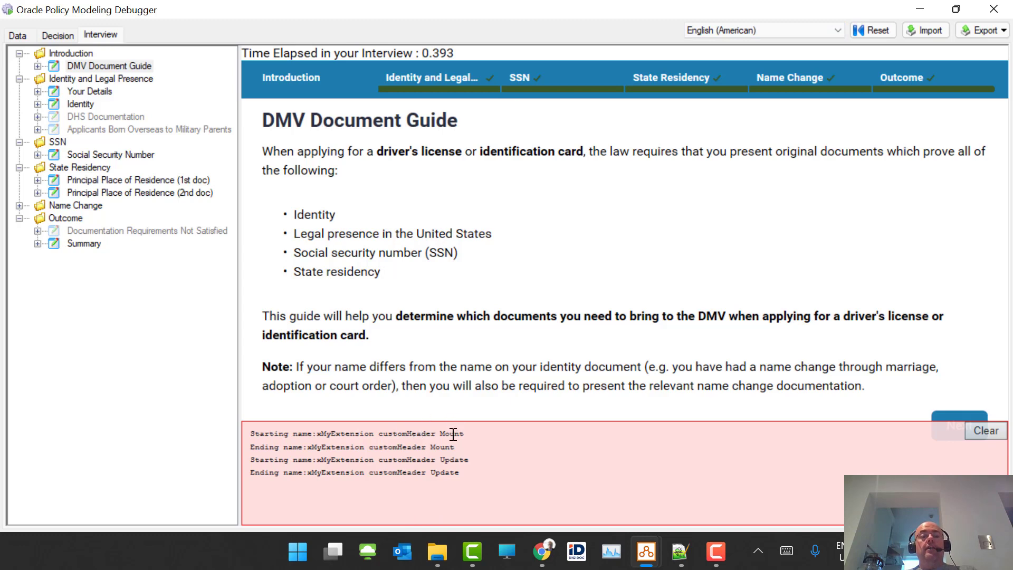
pyautogui.click(681, 552)
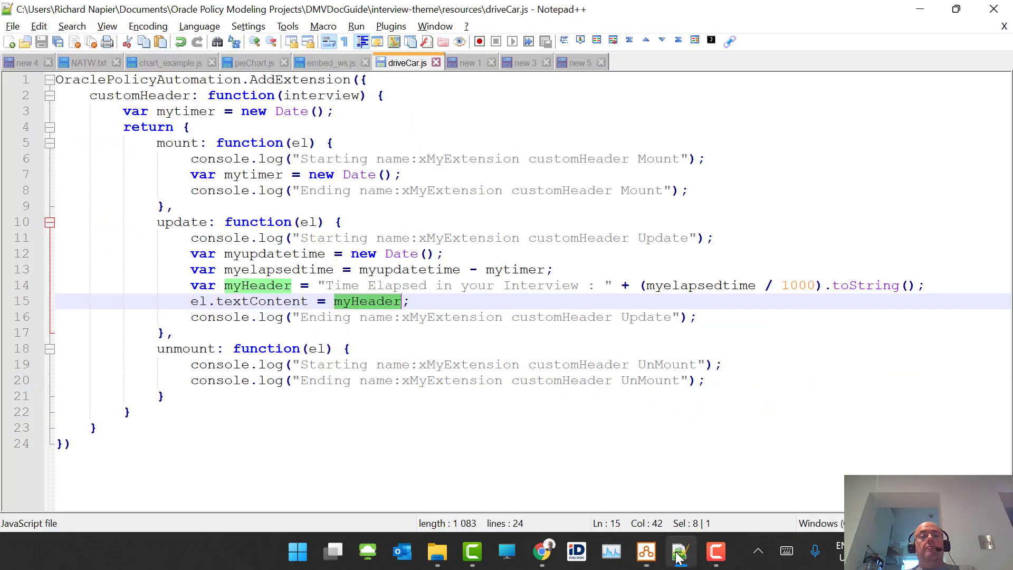
# - Comment out the six console.log lines in mount, update and unmount with //
pyautogui.click(191, 159)
pyautogui.write('//')
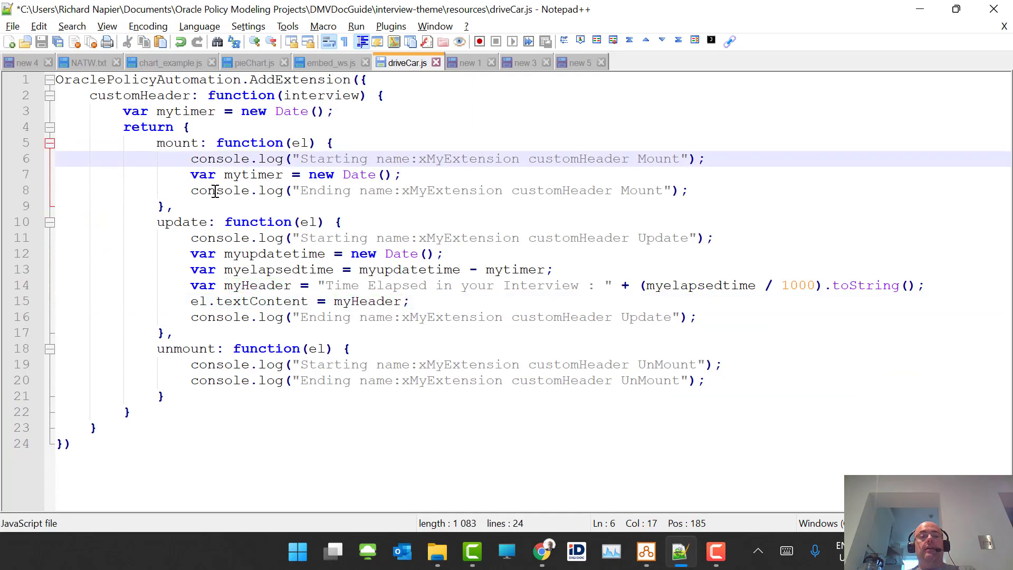
pyautogui.click(185, 190)
pyautogui.write('//')
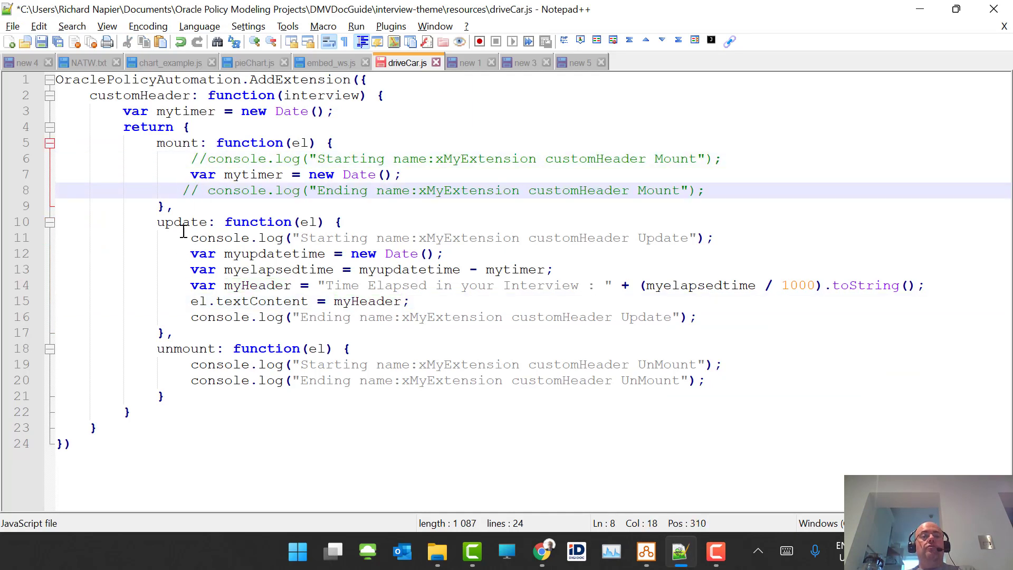
pyautogui.click(183, 237)
pyautogui.write('//')
pyautogui.click(188, 317)
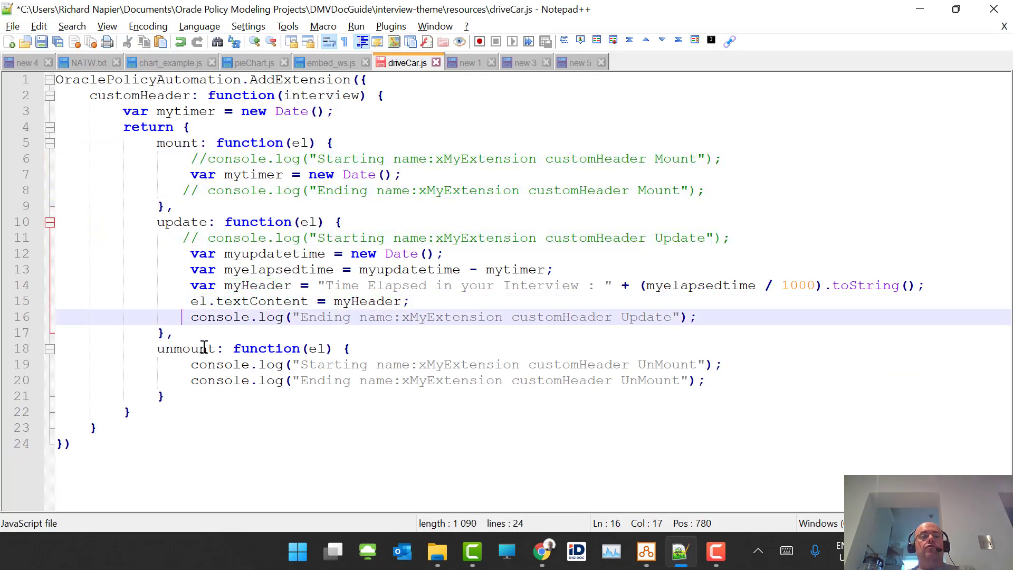
pyautogui.write('//')
pyautogui.click(187, 364)
pyautogui.write('//')
pyautogui.click(183, 380)
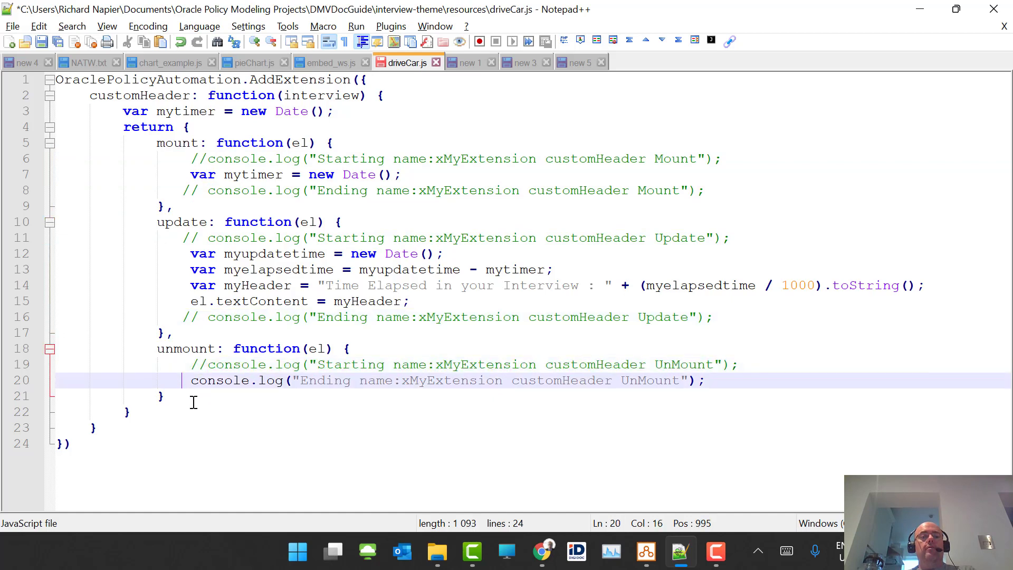
pyautogui.write('//')
# - Save driveCar.js and apply the project changes in the running debugger
pyautogui.hotkey('ctrl', 's')
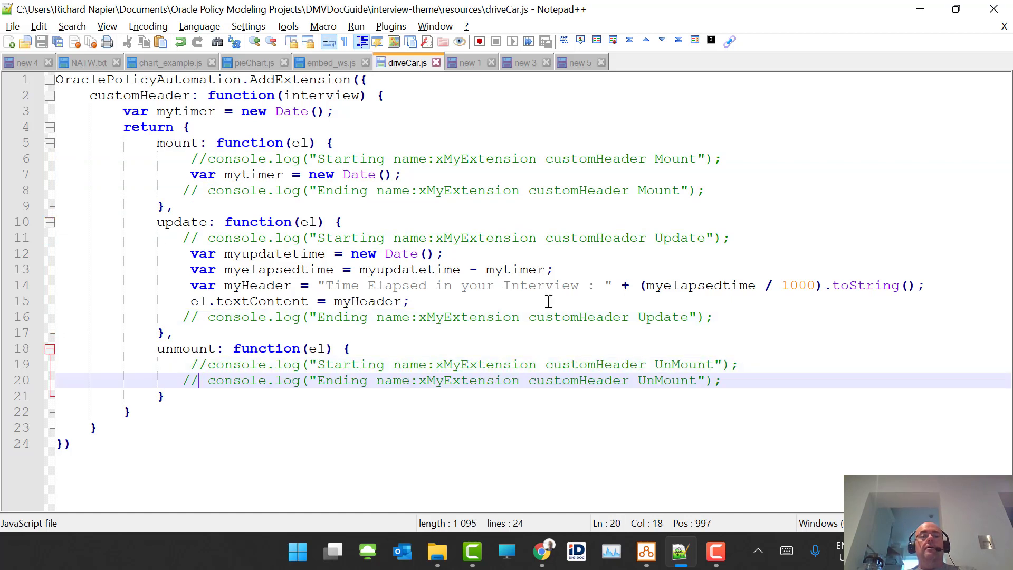
pyautogui.hotkey('alt', 'Tab')
pyautogui.click(645, 30)
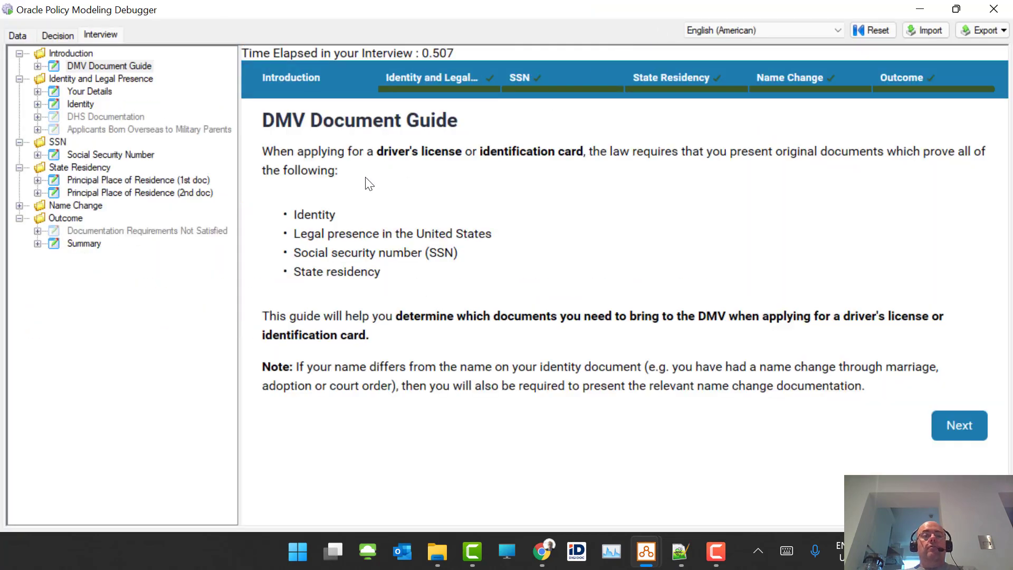
# - Advance through Your Details, Identity, Social Security Number and residence document screens to the Summary
pyautogui.click(958, 436)
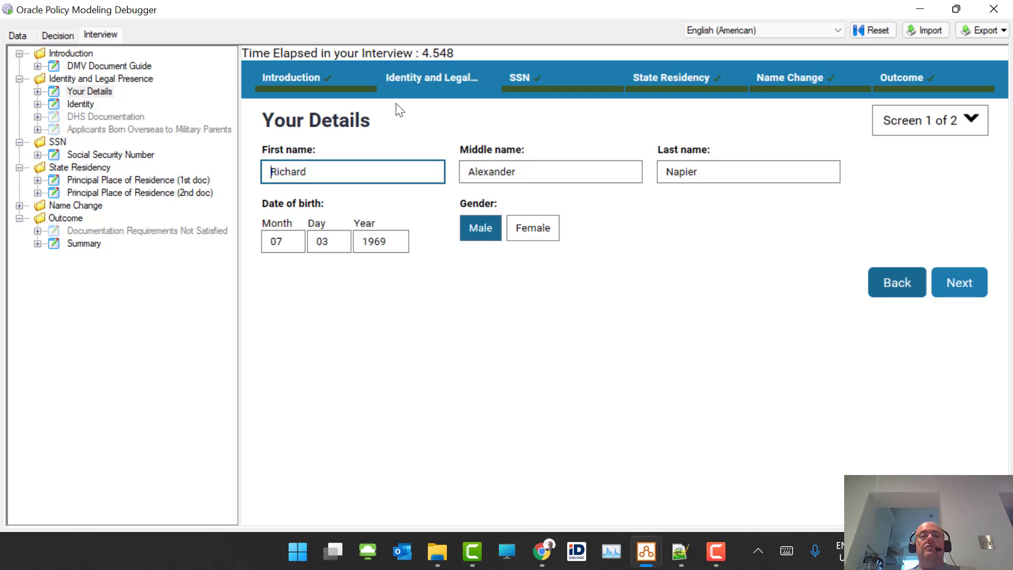
pyautogui.click(959, 291)
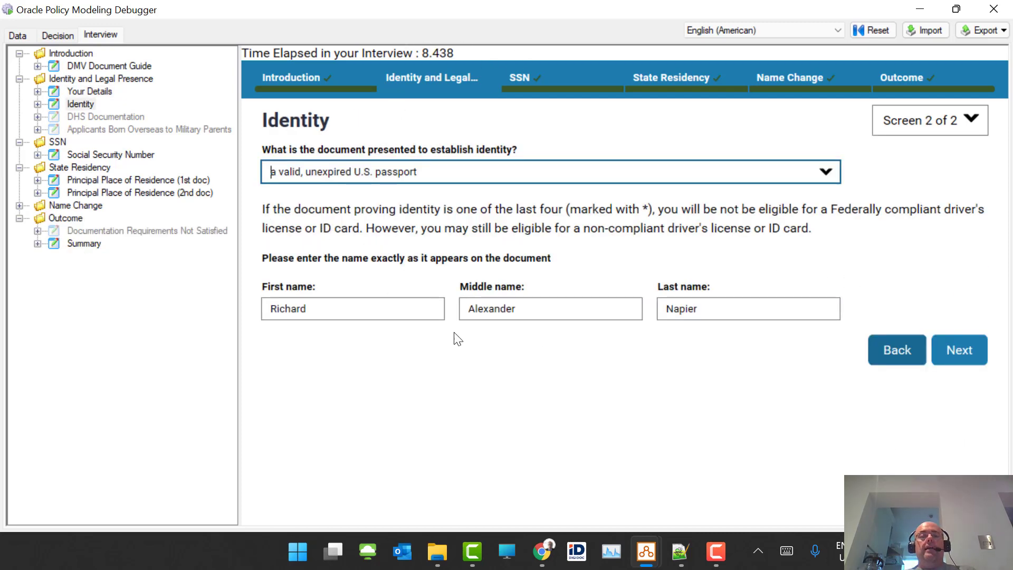
pyautogui.click(968, 350)
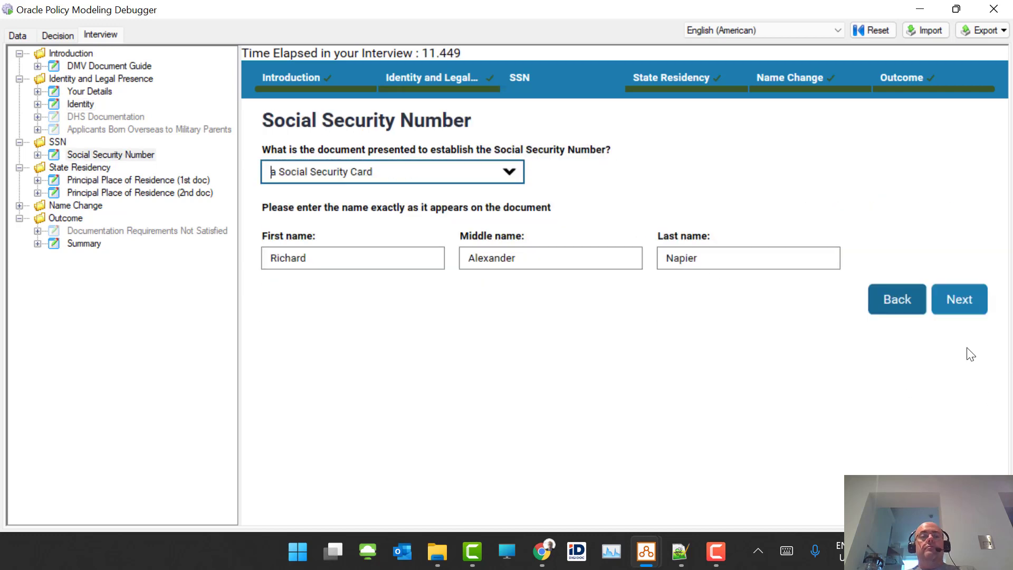
pyautogui.click(955, 312)
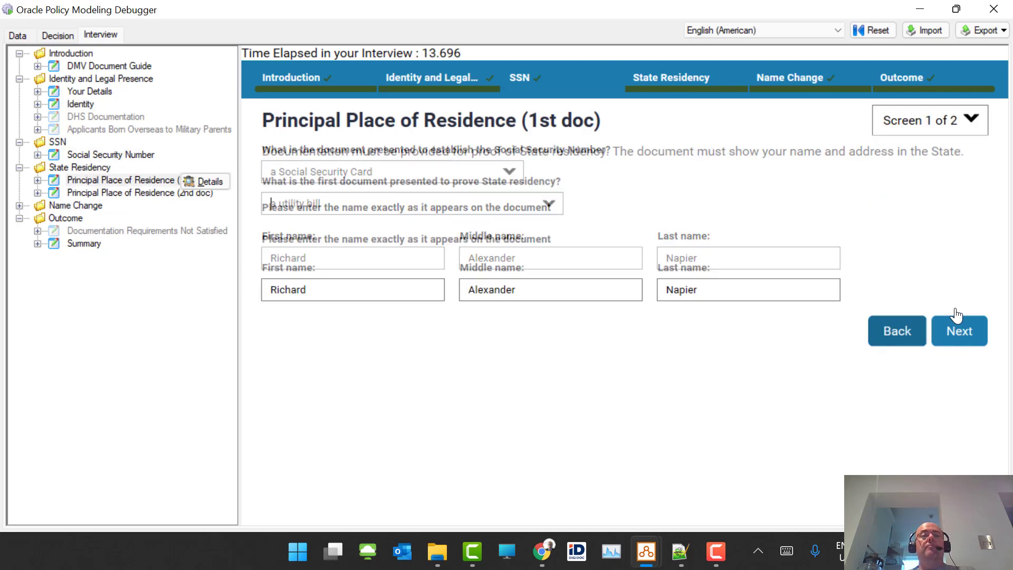
pyautogui.click(961, 329)
pyautogui.click(959, 331)
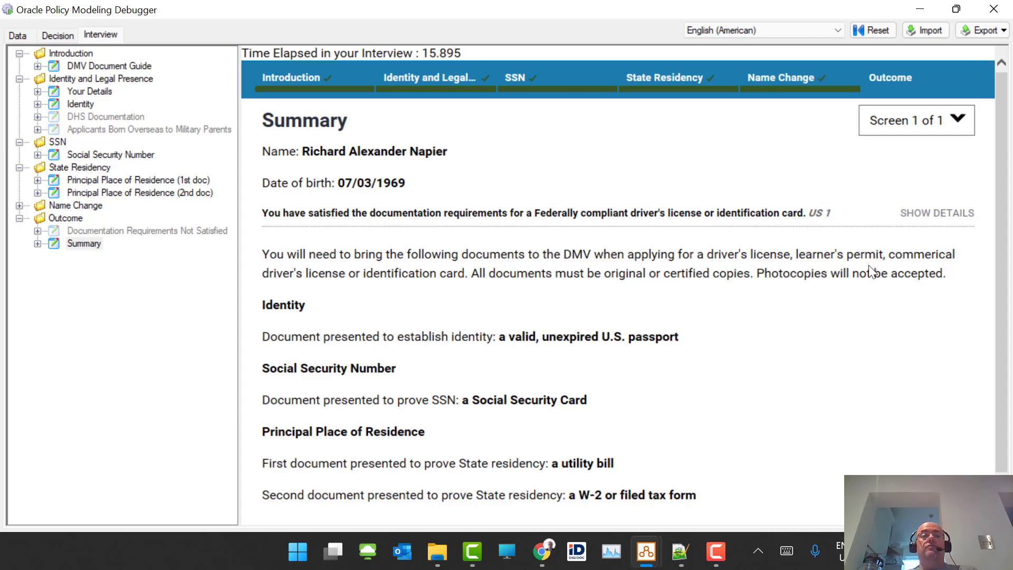
# - Uncomment the four console.log lines in driveCar.js with Ctrl+Shift+K
pyautogui.hotkey('alt', 'Tab')
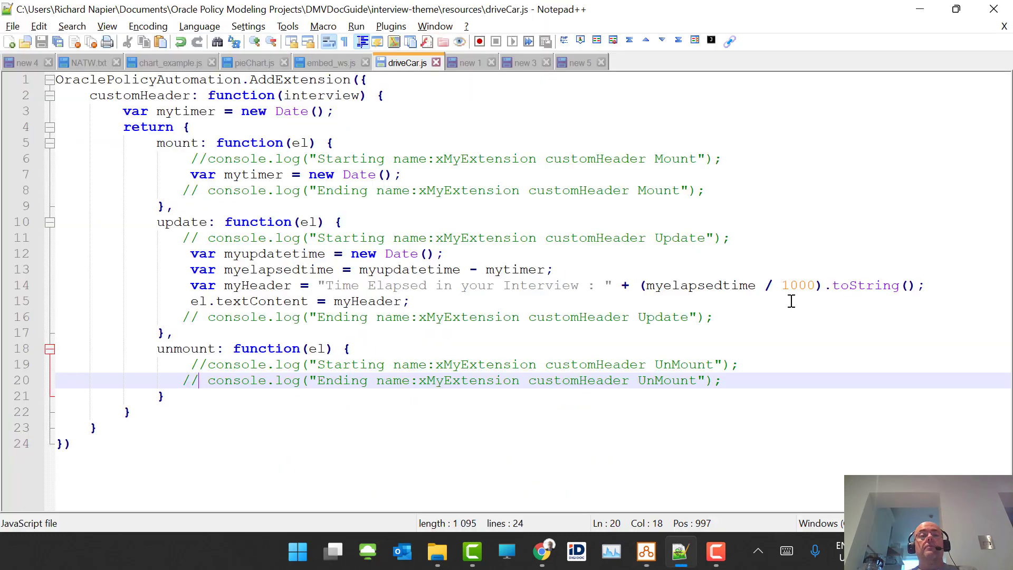
pyautogui.hotkey('ctrl', 'shift', 'k')
pyautogui.press('Up')
pyautogui.hotkey('ctrl', 'shift', 'k')
pyautogui.press('Up')
pyautogui.press('Up')
pyautogui.press('Up')
pyautogui.hotkey('ctrl', 'shift', 'k')
pyautogui.press('Up')
pyautogui.press('Up')
pyautogui.press('Up')
pyautogui.press('Up')
pyautogui.press('Up')
pyautogui.hotkey('ctrl', 'shift', 'k')
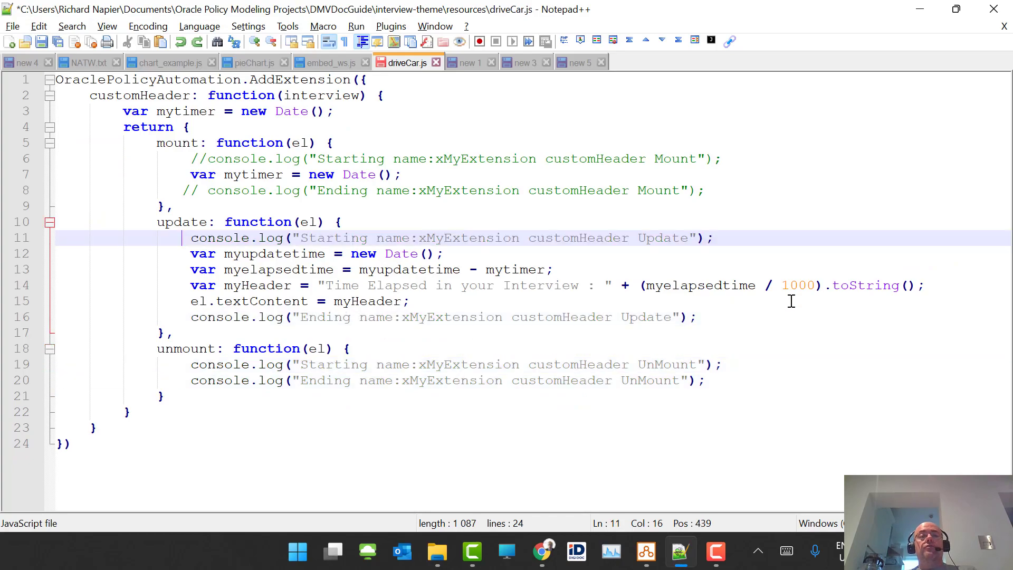
pyautogui.press('Up')
pyautogui.press('Up')
pyautogui.press('Up')
pyautogui.hotkey('ctrl', 'shift', 'k')
pyautogui.press('Up')
pyautogui.press('Up')
pyautogui.hotkey('ctrl', 'shift', 'k')
# - Replace driveCar.js with the 108-line car animation code and save it
pyautogui.hotkey('ctrl', 'a')
pyautogui.hotkey('ctrl', 'v')
pyautogui.scroll(20, 781, 298)
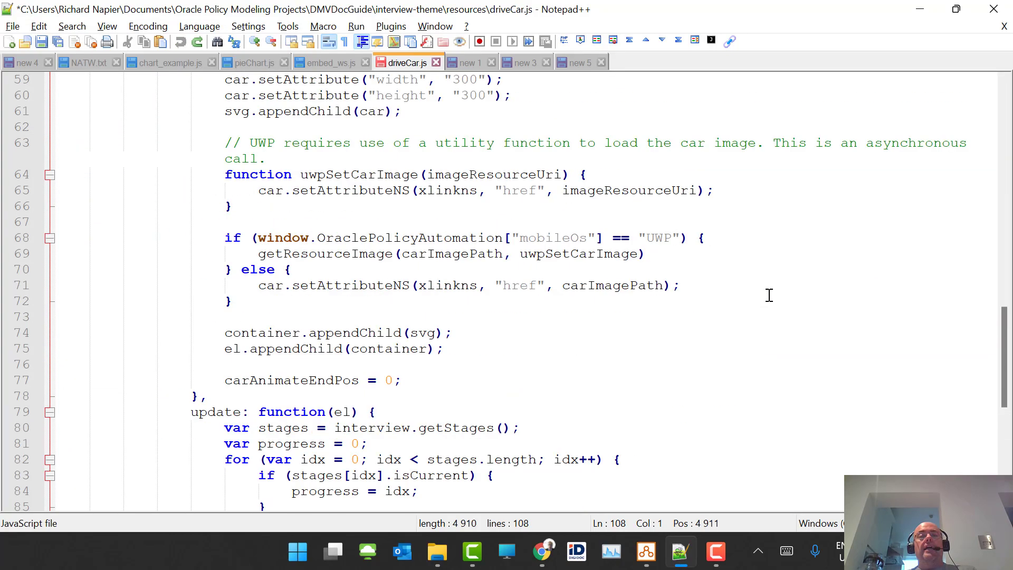
pyautogui.keyDown('ctrl'); pyautogui.scroll(2, 769, 294); pyautogui.keyUp('ctrl')
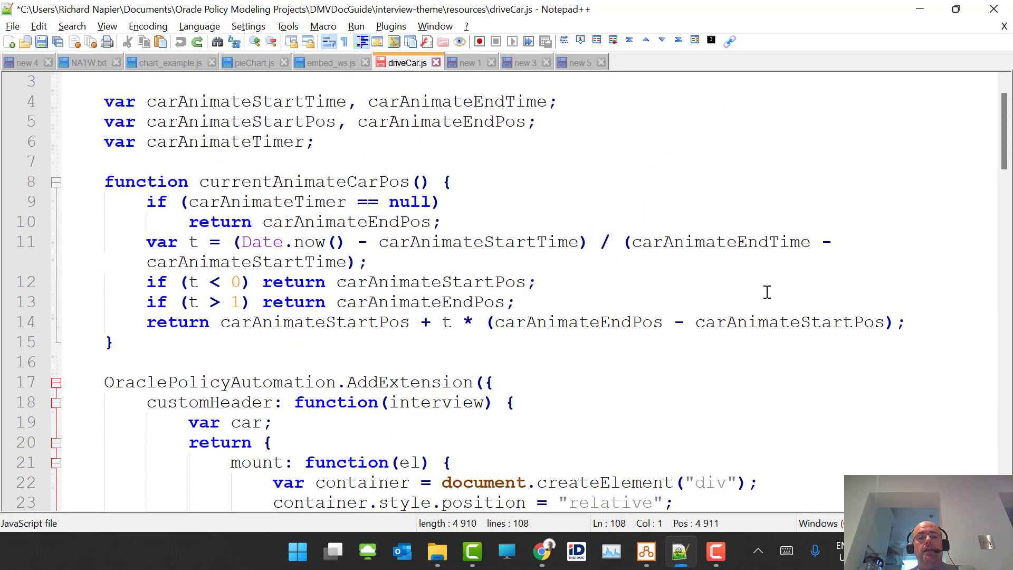
pyautogui.hotkey('ctrl', 's')
pyautogui.scroll(1, 728, 316)
pyautogui.hotkey('alt', 'Tab')
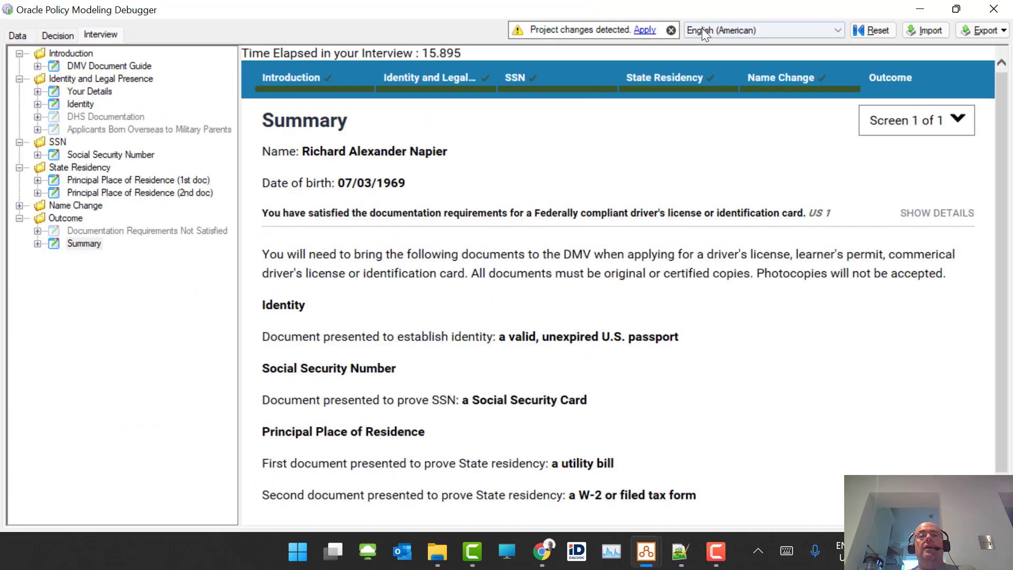
# - Apply the detected changes to show the car banner, revisit Your Details, then switch to driveCar.js
pyautogui.click(645, 30)
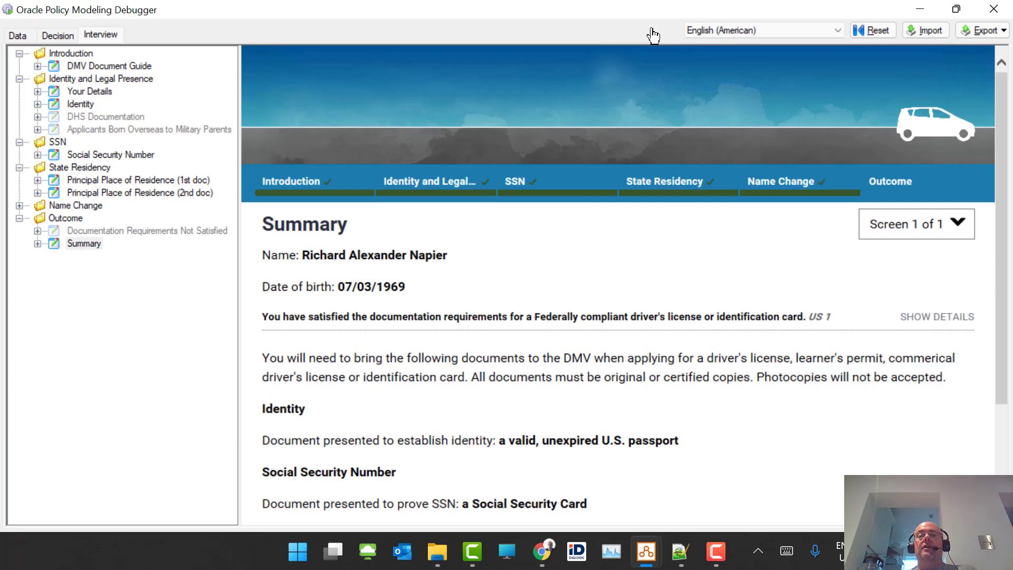
pyautogui.click(430, 188)
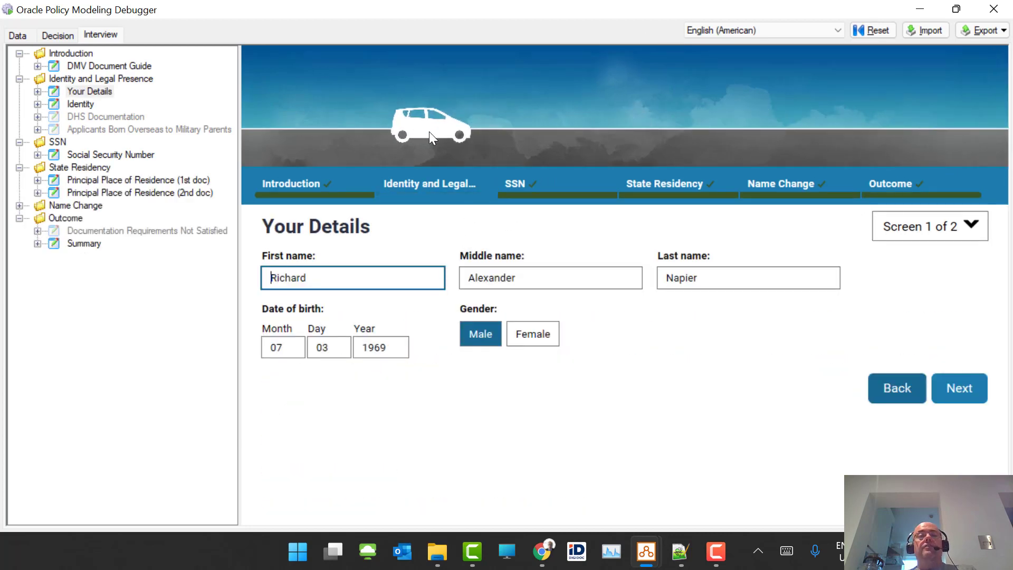
pyautogui.hotkey('alt', 'Tab')
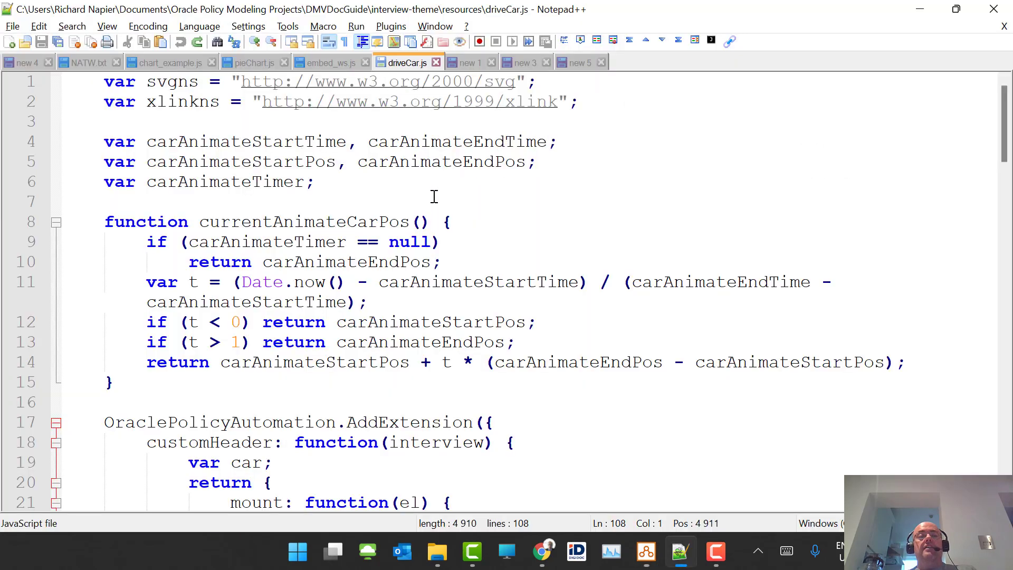
# - Select the car image path line (line 56) in driveCar.js
pyautogui.scroll(-15, 542, 203)
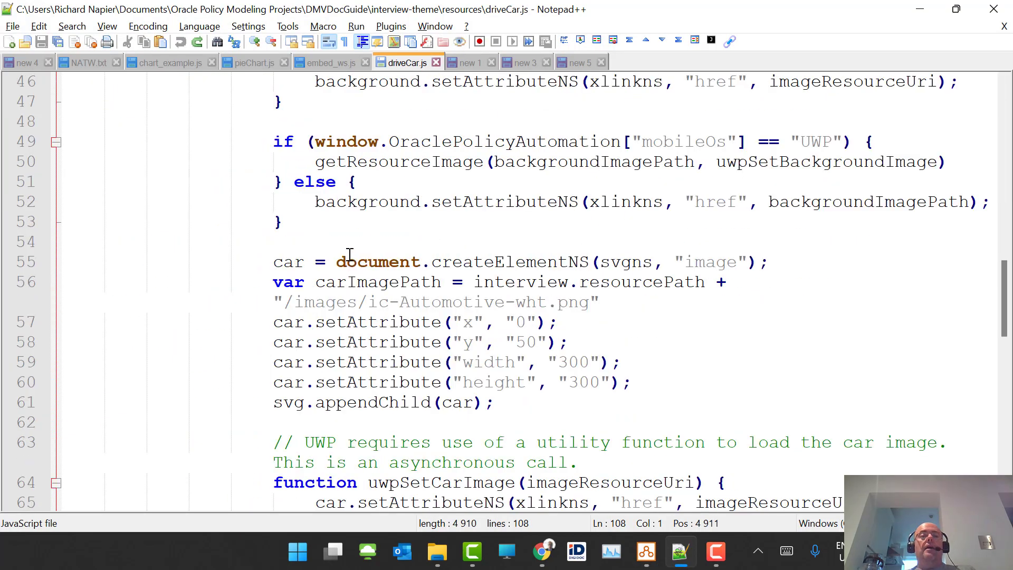
pyautogui.moveTo(253, 279); pyautogui.dragTo(722, 280)
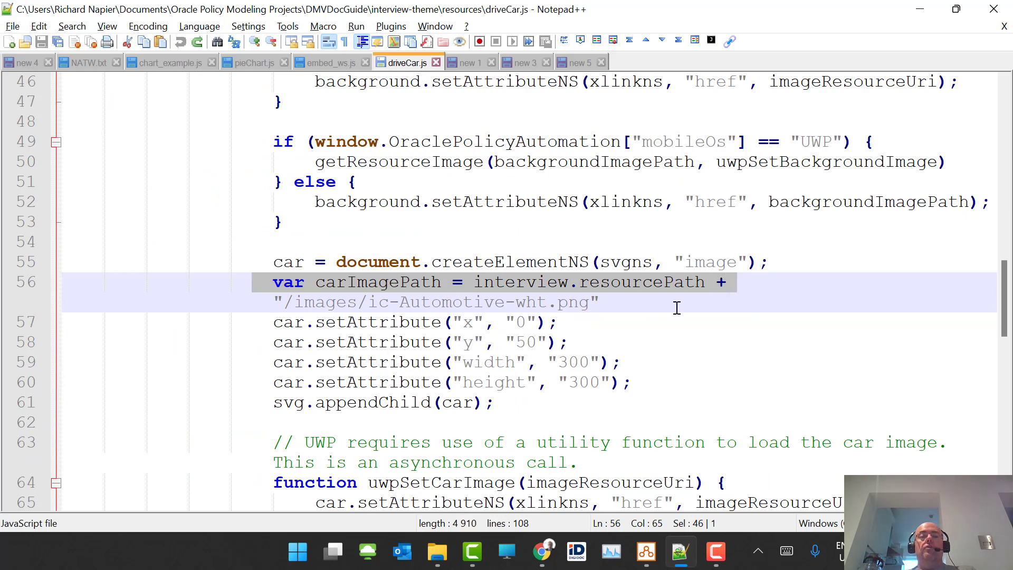
pyautogui.click(654, 311)
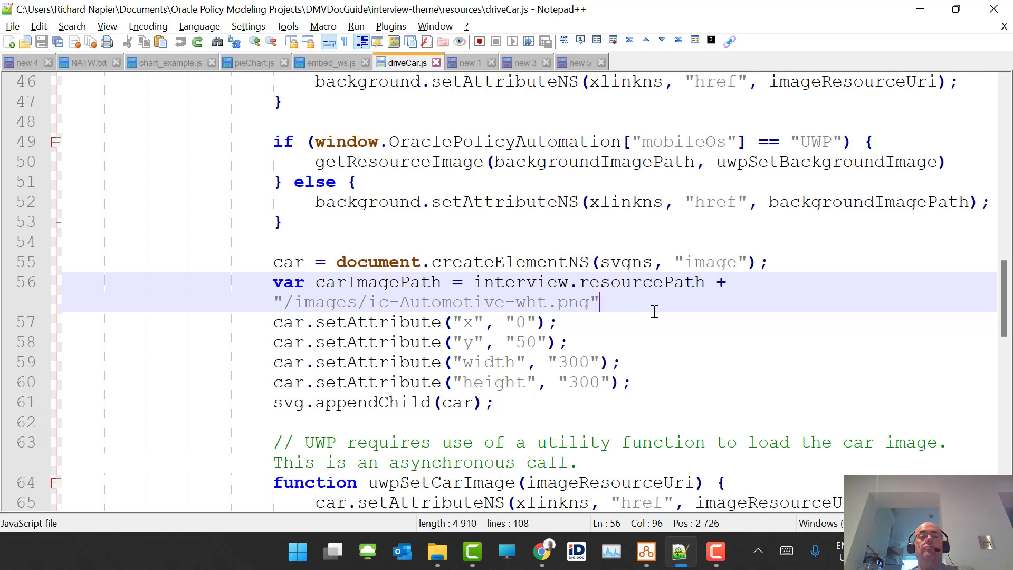
# - Open the interview theme's custom files folder from the project's Styles settings
pyautogui.click(647, 551)
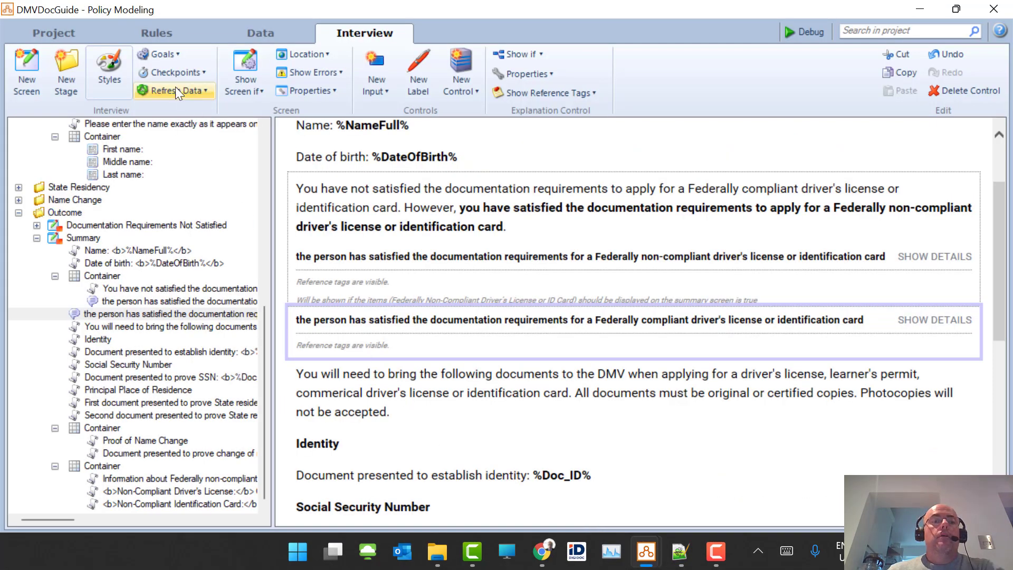
pyautogui.click(105, 68)
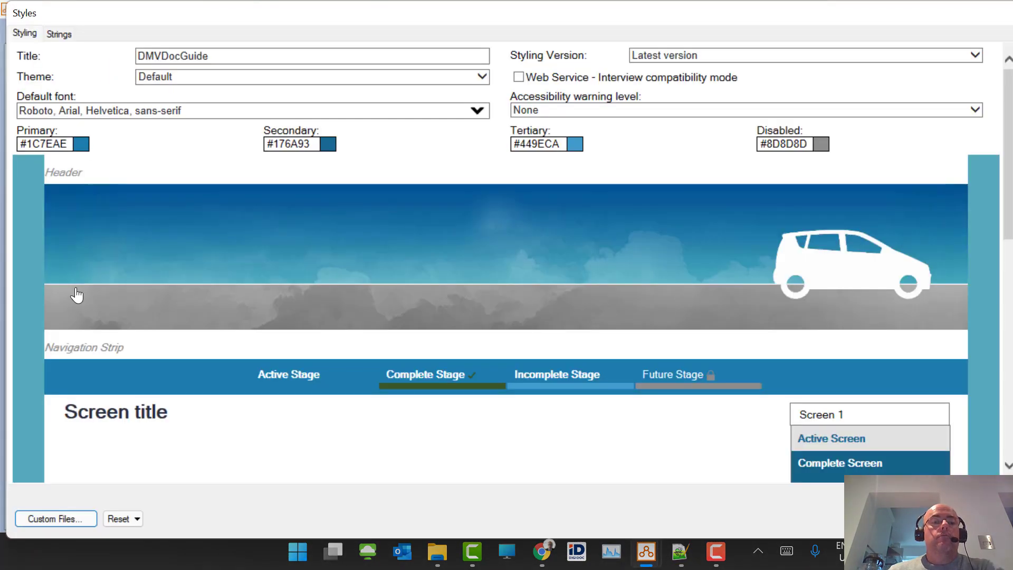
pyautogui.click(52, 521)
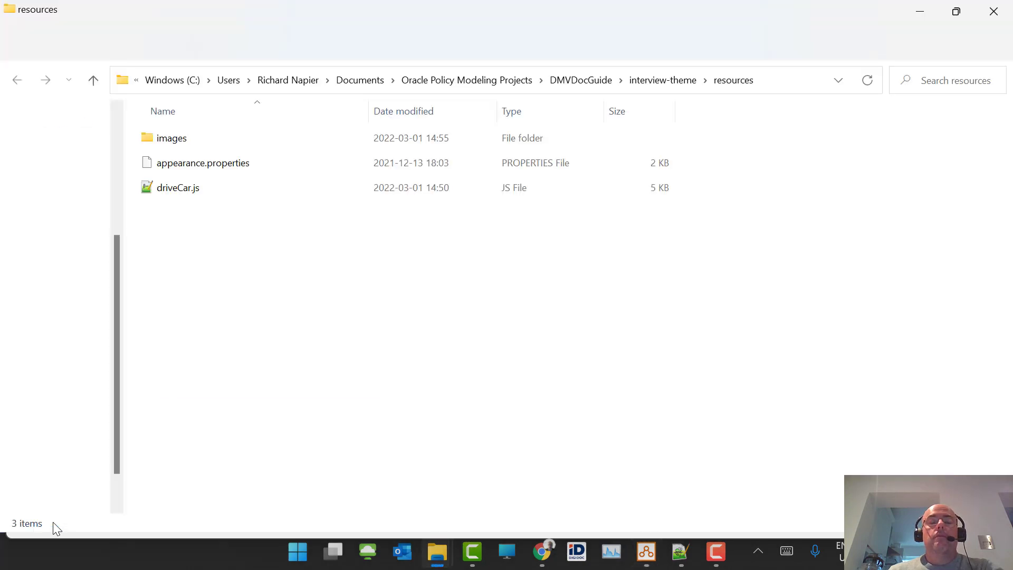
# - Select TrainWhite.png in the images folder and copy its file name
pyautogui.doubleClick(214, 138)
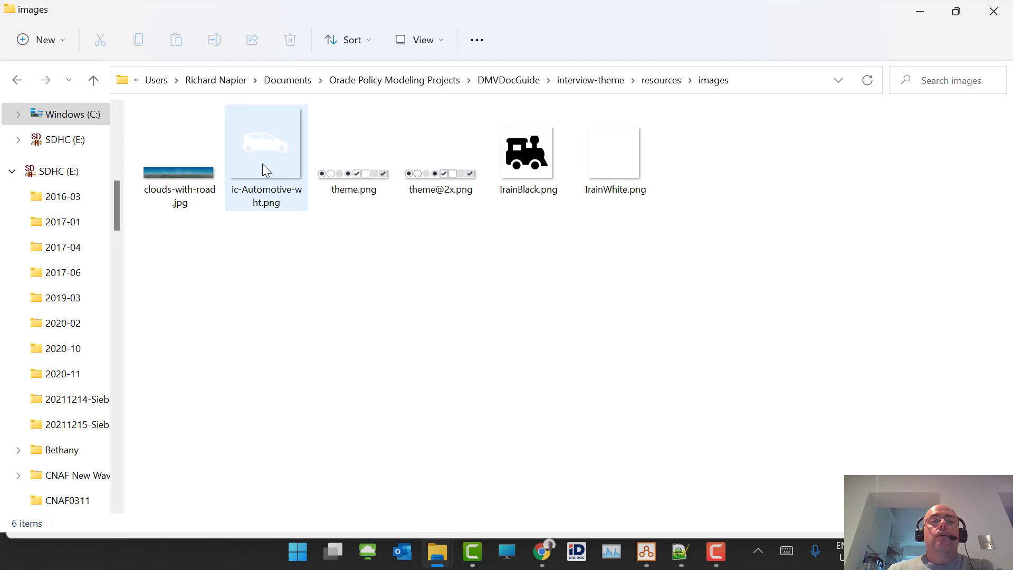
pyautogui.moveTo(264, 174)
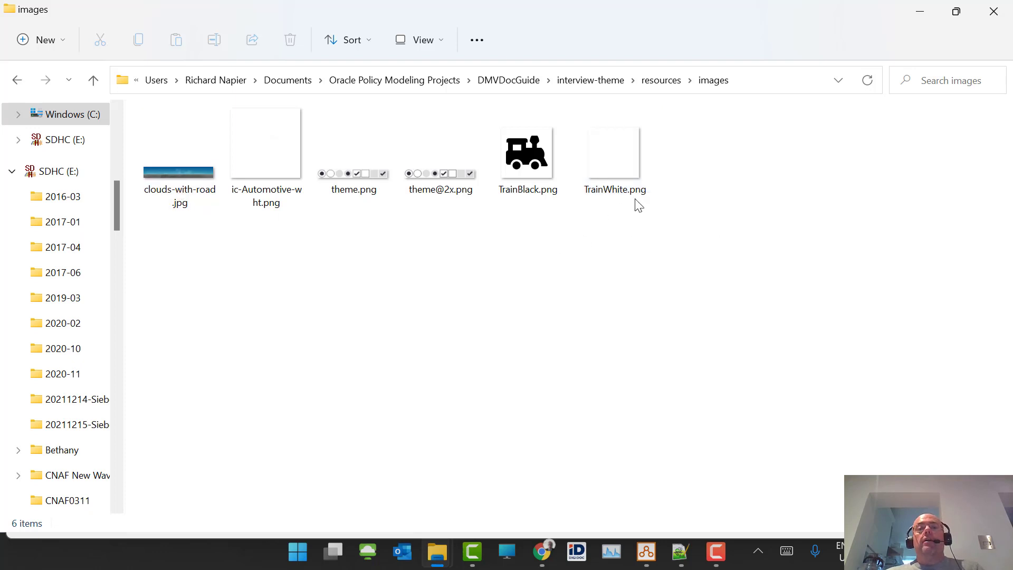
pyautogui.click(613, 199)
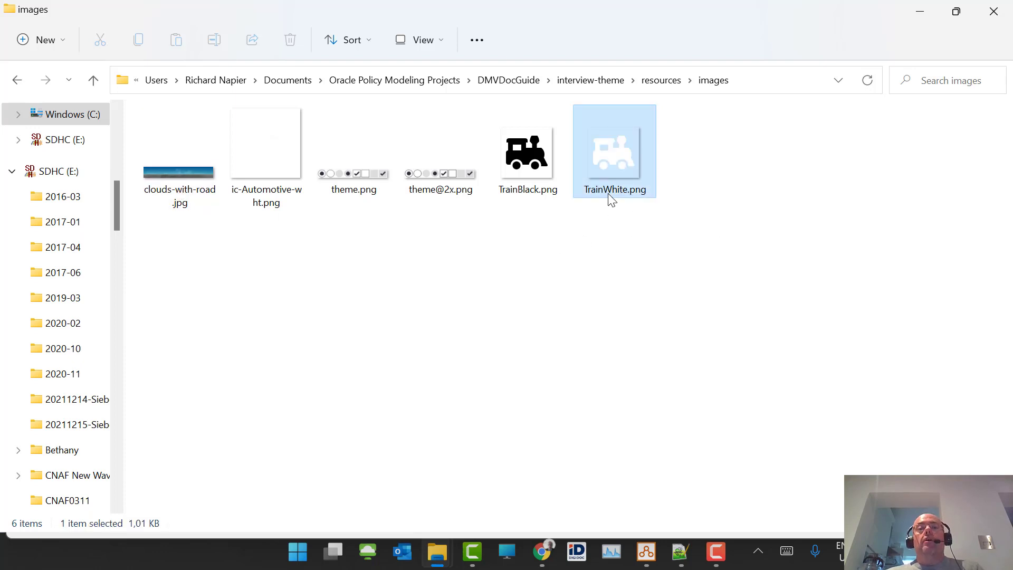
pyautogui.click(637, 196)
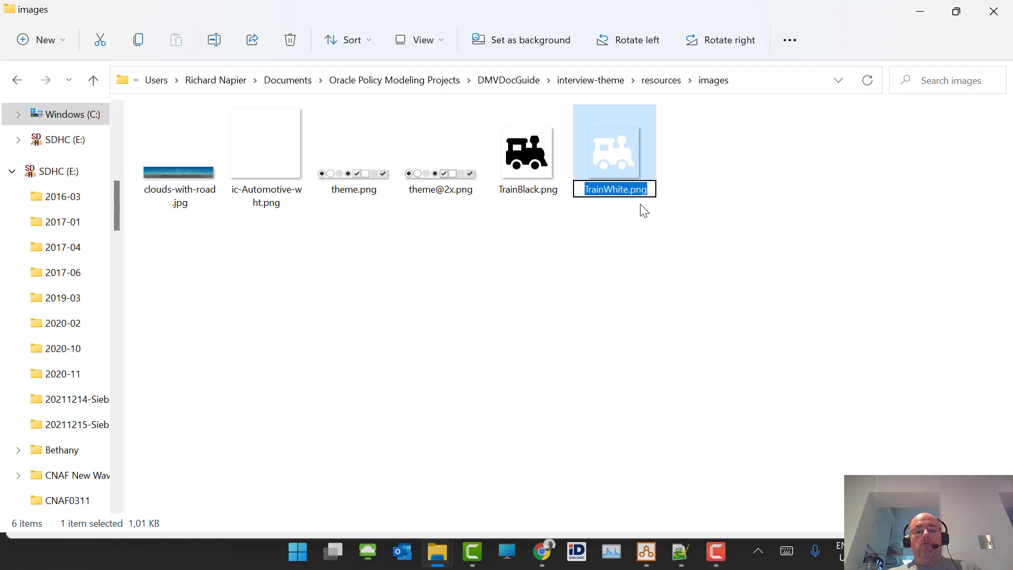
# - Replace ic-Automotive-wht.png with TrainWhite.png on line 56 of driveCar.js and save
pyautogui.click(680, 552)
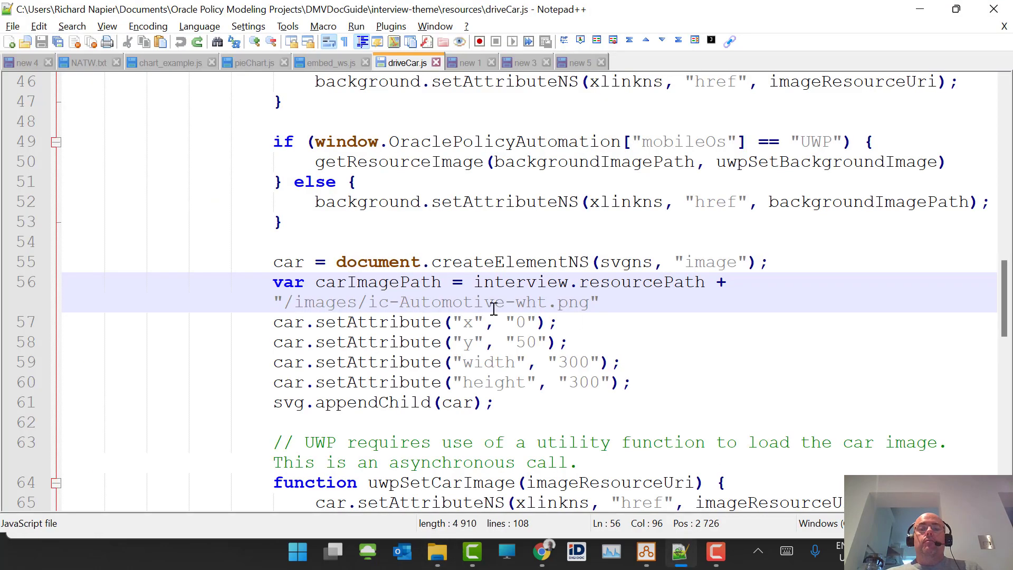
pyautogui.moveTo(369, 303); pyautogui.dragTo(587, 303)
pyautogui.hotkey('ctrl', 's')
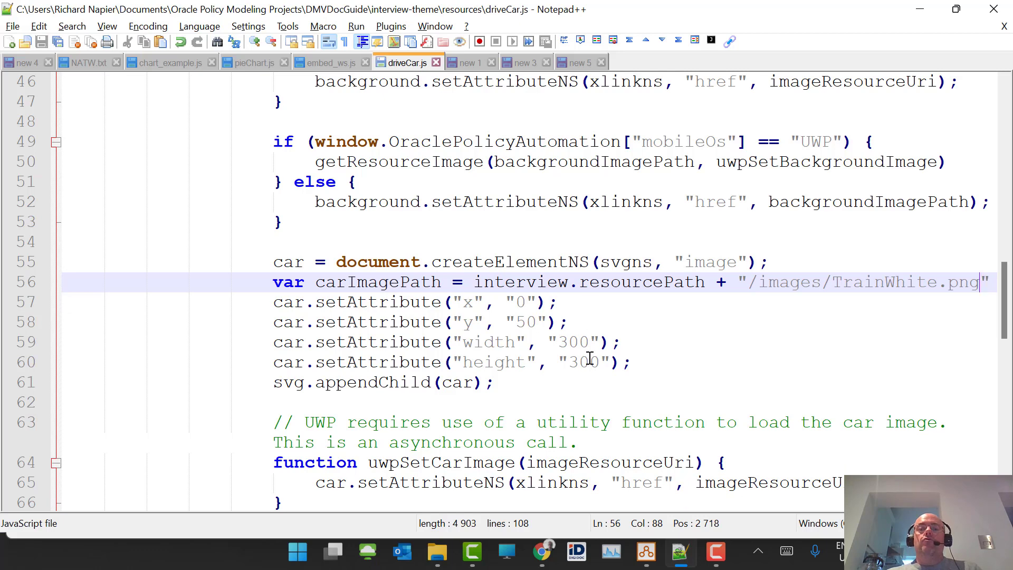
pyautogui.moveTo(646, 552)
pyautogui.click(693, 499)
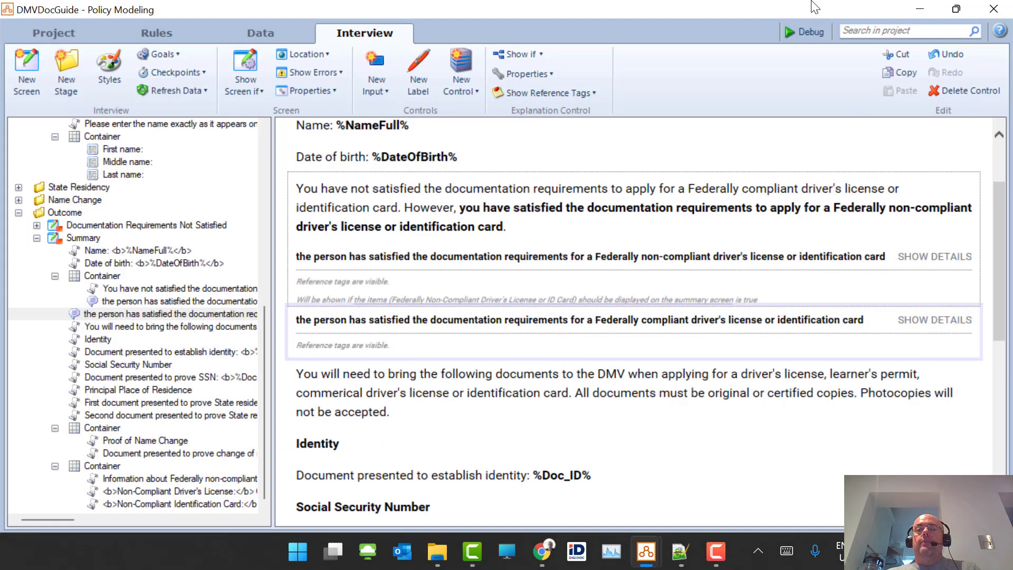
# - Launch the interview in the Policy Modeling debugger to check the white train header
pyautogui.click(796, 31)
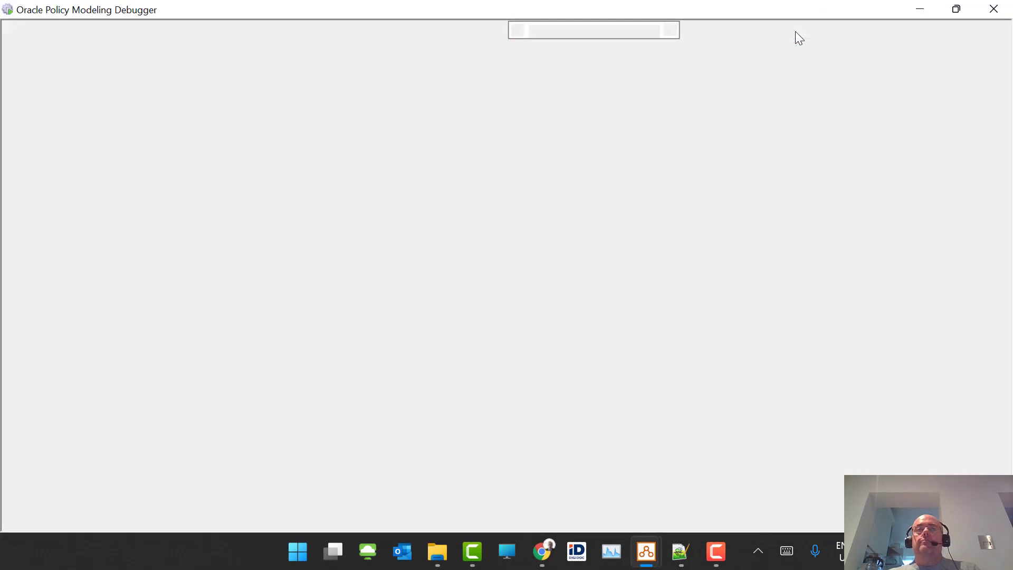